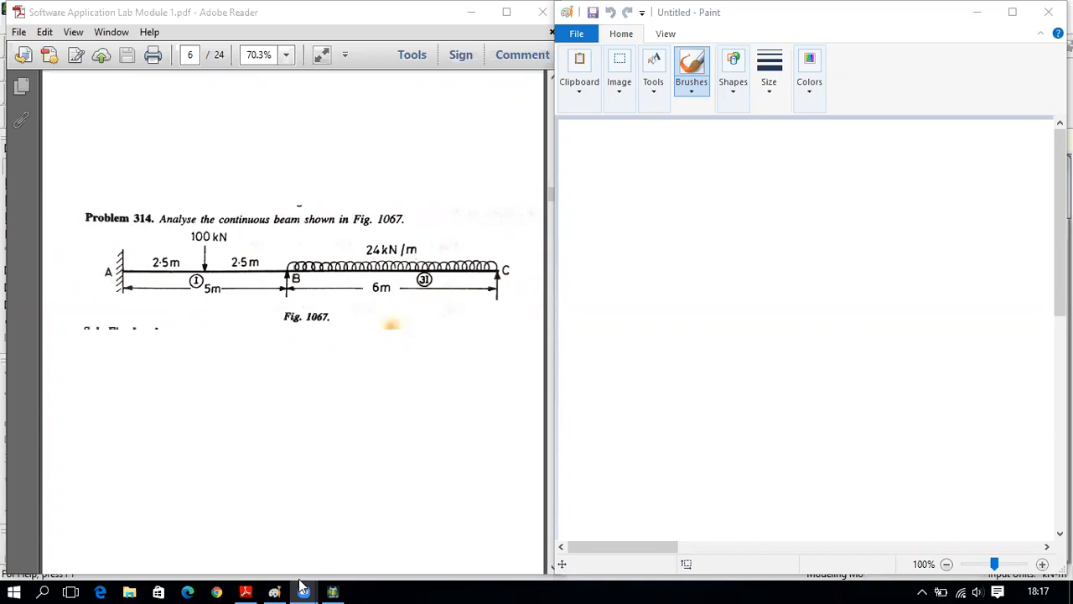
Switch to STAAD.Pro, close the open Cont Beam 4 model and the program, and start STAAD.Pro V8i SS6 again
{"action": "left_click", "coordinate": [245, 590]}
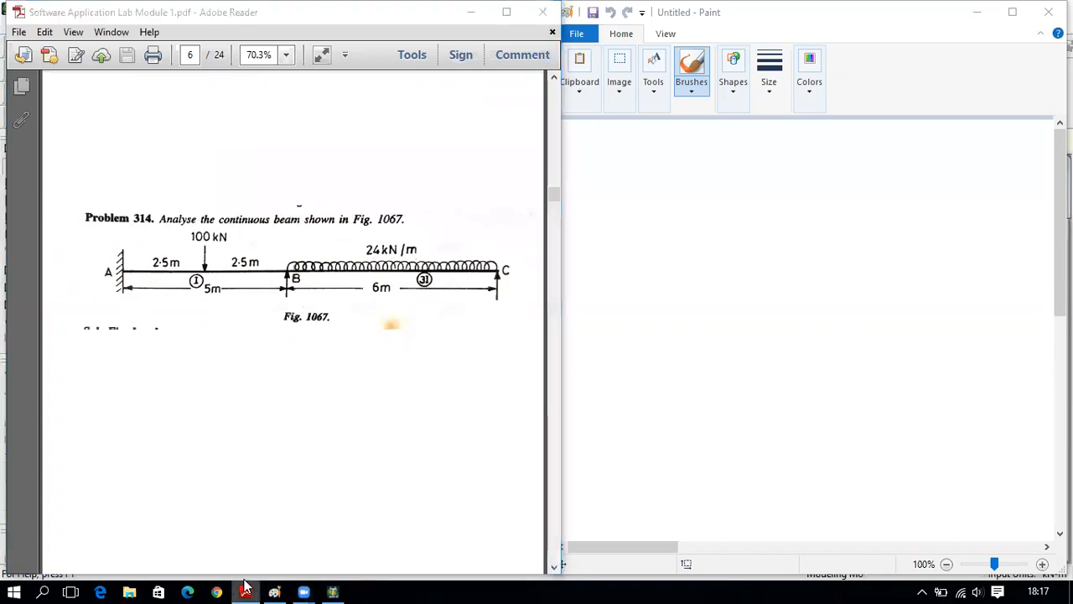
{"action": "left_click", "coordinate": [245, 590]}
{"action": "left_click", "coordinate": [332, 590]}
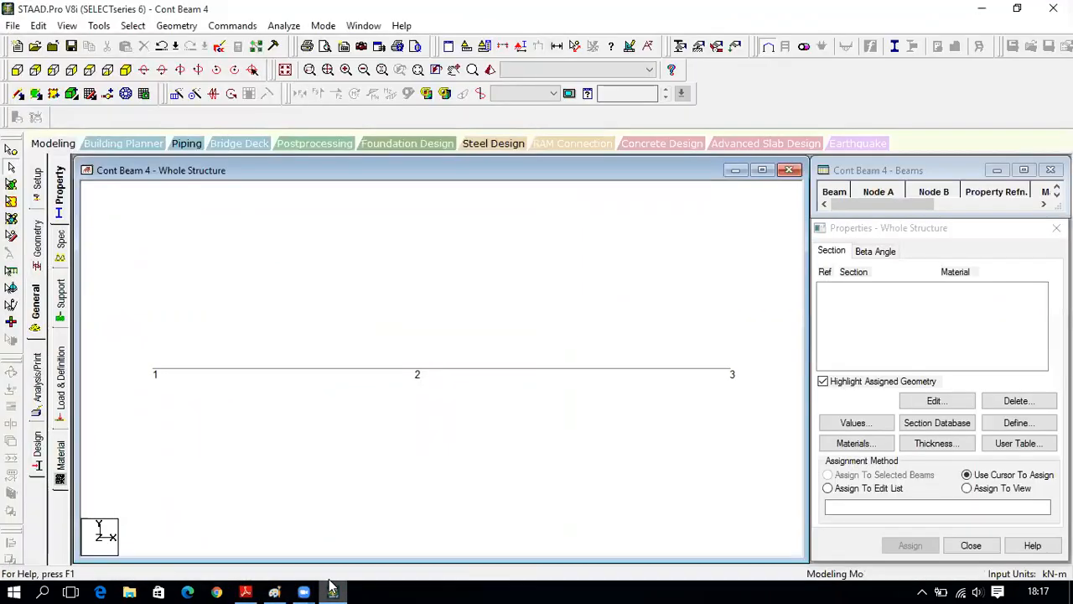
{"action": "left_click", "coordinate": [1053, 9]}
{"action": "left_click", "coordinate": [604, 333]}
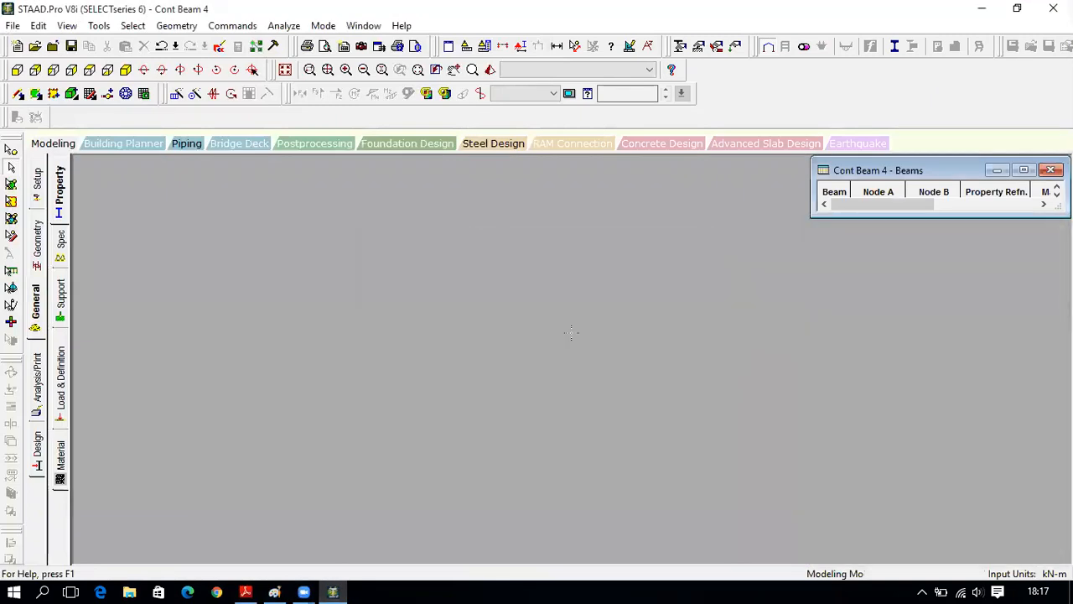
{"action": "double_click", "coordinate": [101, 162]}
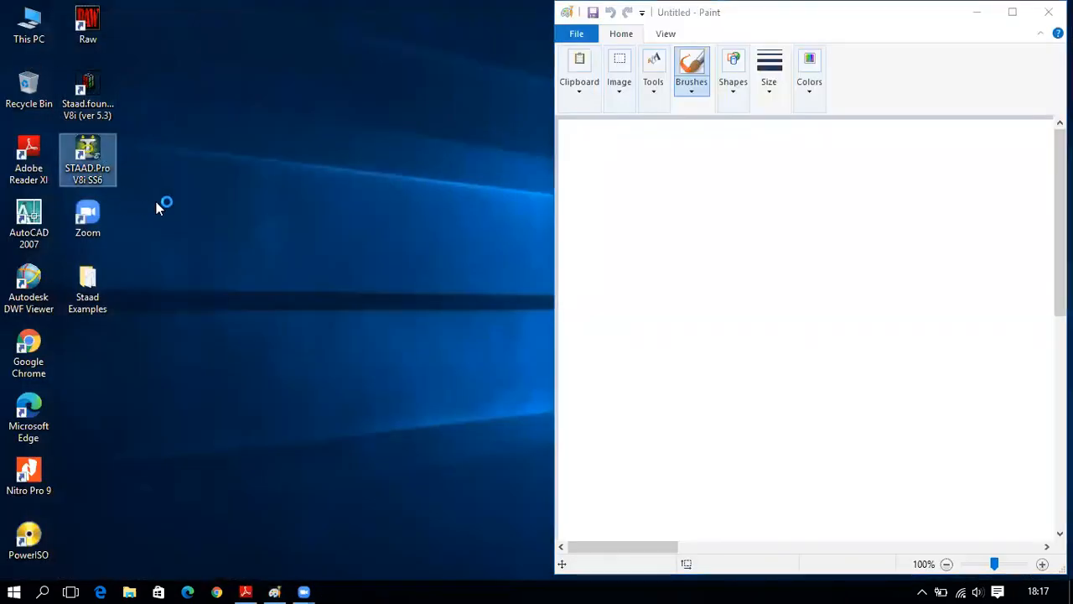
{"action": "left_click", "coordinate": [977, 11]}
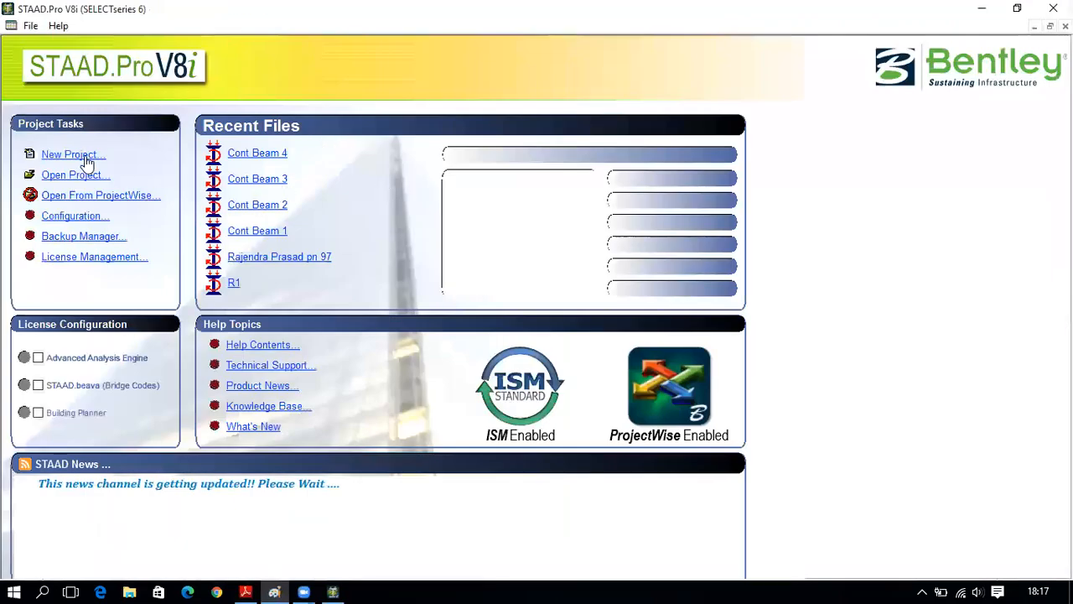
Create a new Plane model named Cont Beam 4 in meter and kilonewton units, starting with Add Beam
{"action": "left_click", "coordinate": [73, 154]}
{"action": "left_click", "coordinate": [374, 187]}
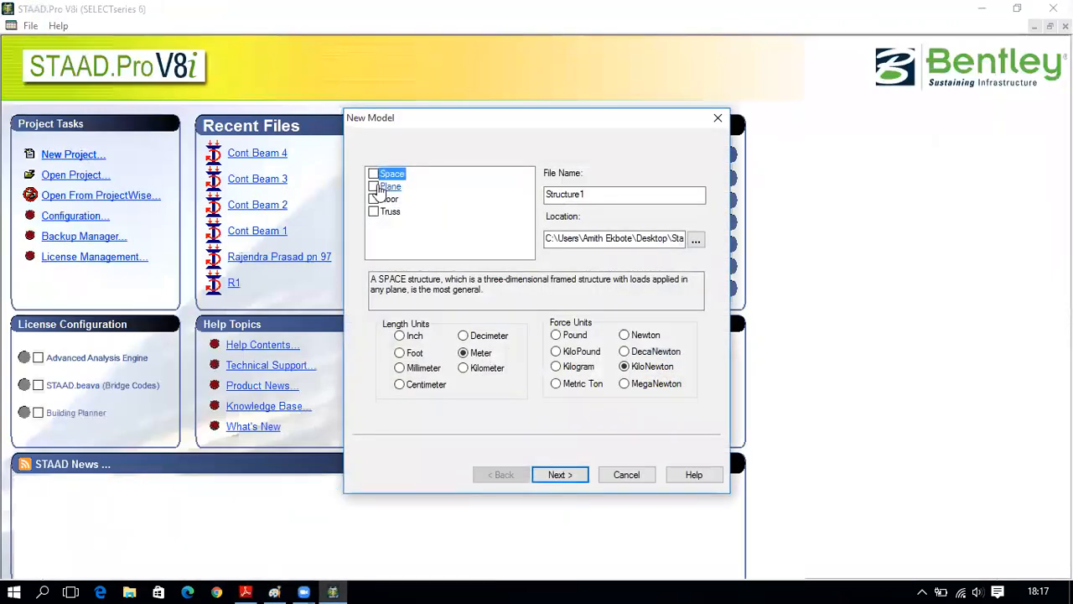
{"action": "left_click", "coordinate": [587, 195]}
{"action": "double_click", "coordinate": [566, 194]}
{"action": "type", "text": "Cont Beam 4"}
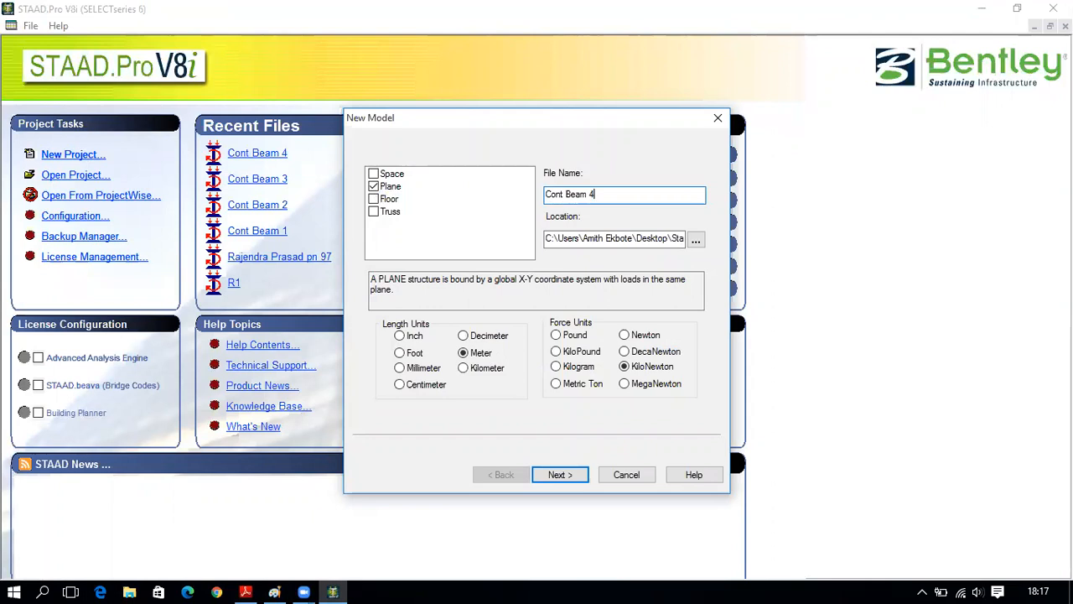
{"action": "key", "text": "Return"}
{"action": "key", "text": "Return"}
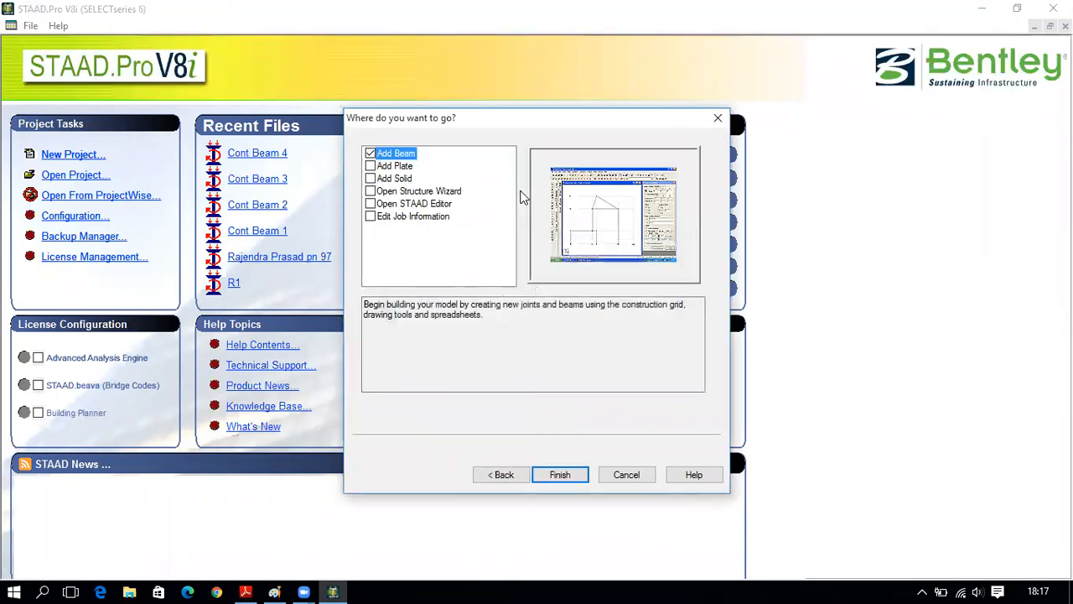
{"action": "key", "text": "Return"}
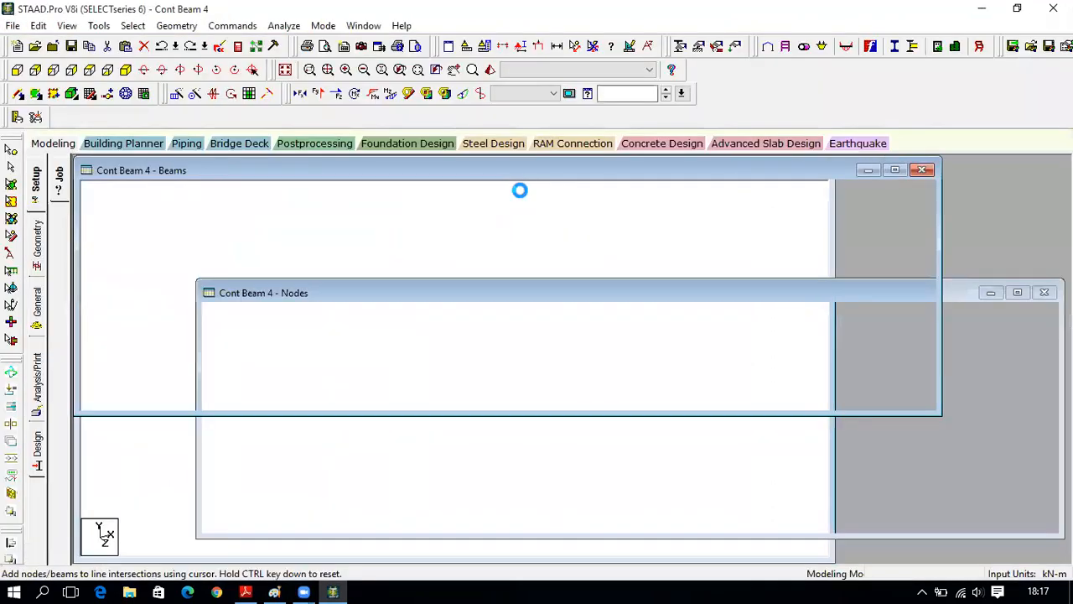
Set the front view, check the beam spans in the problem PDF, and extend the default grid to 11 lines in X
{"action": "left_click", "coordinate": [17, 70]}
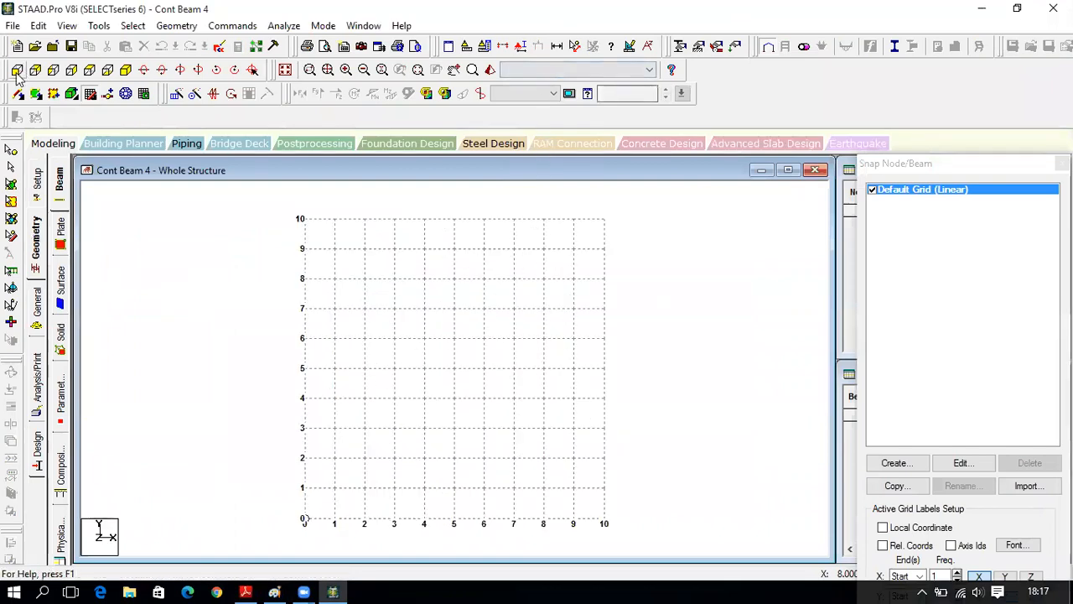
{"action": "left_click", "coordinate": [246, 592]}
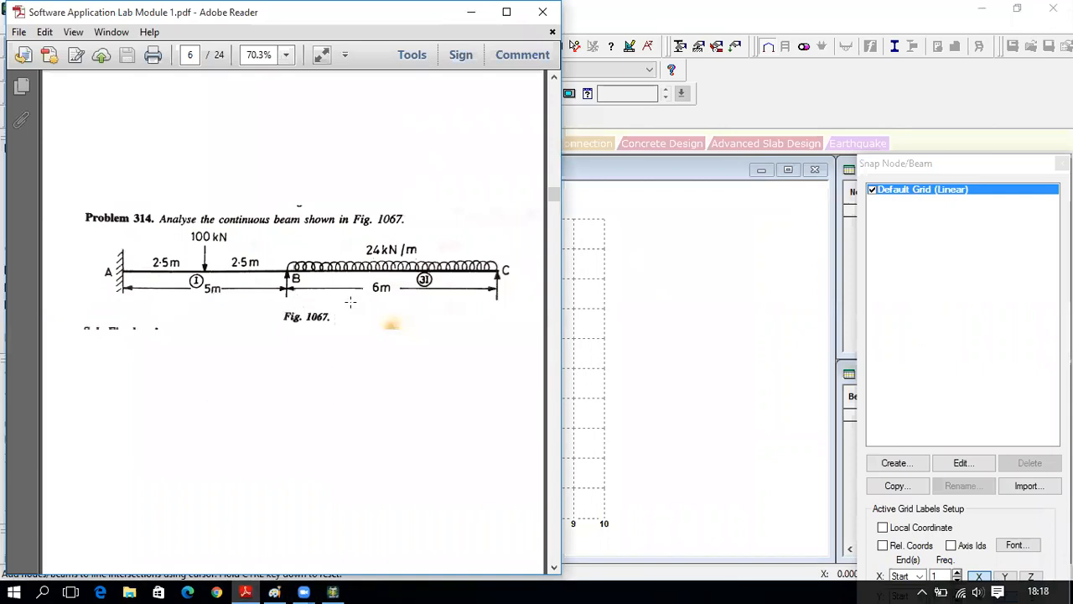
{"action": "left_click", "coordinate": [333, 592]}
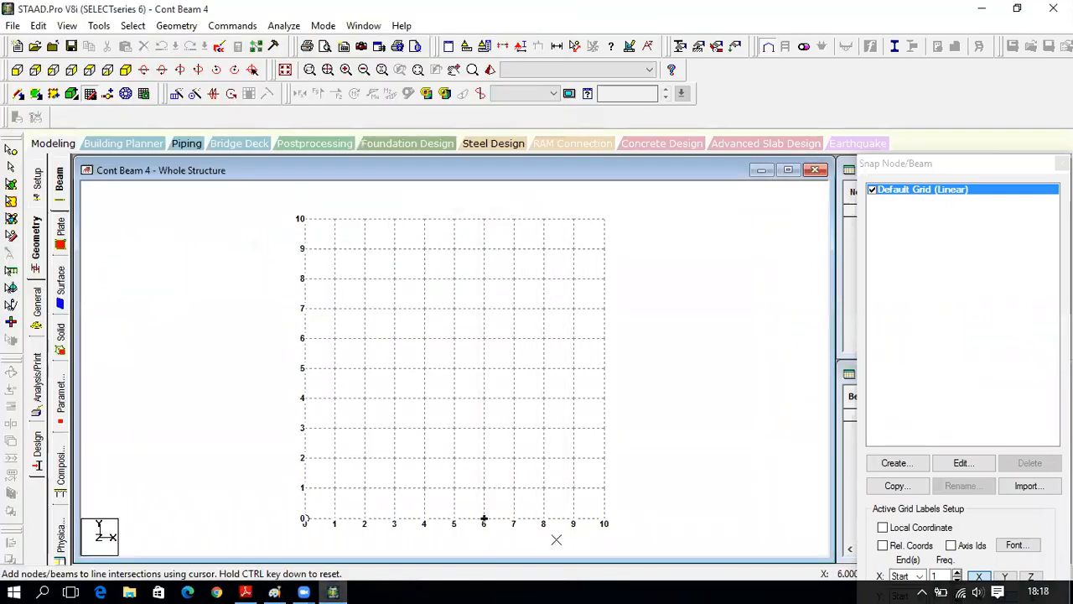
{"action": "left_click", "coordinate": [961, 464]}
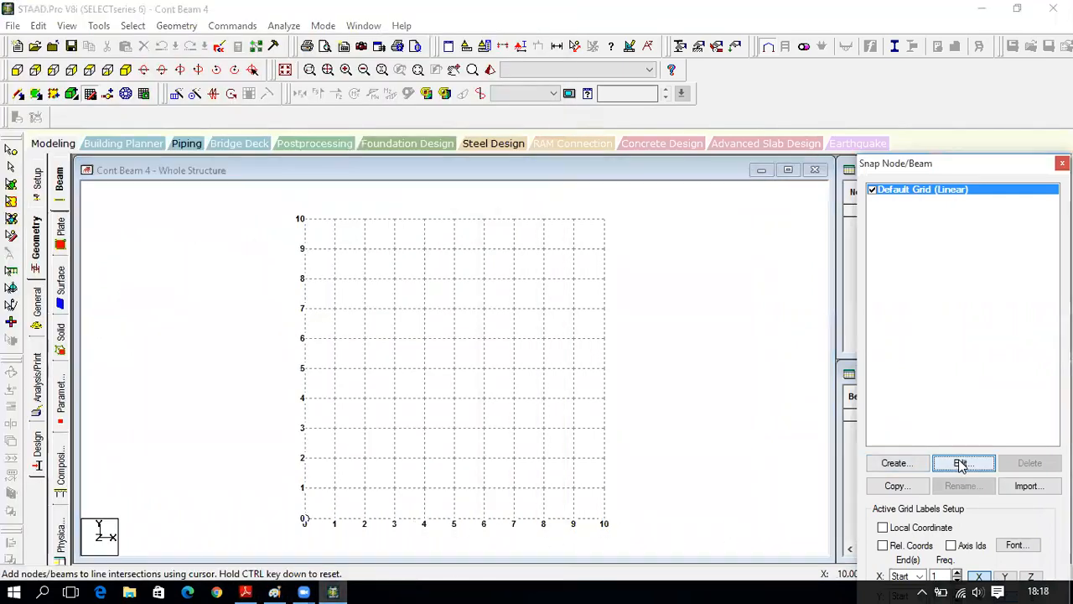
{"action": "left_click", "coordinate": [728, 415]}
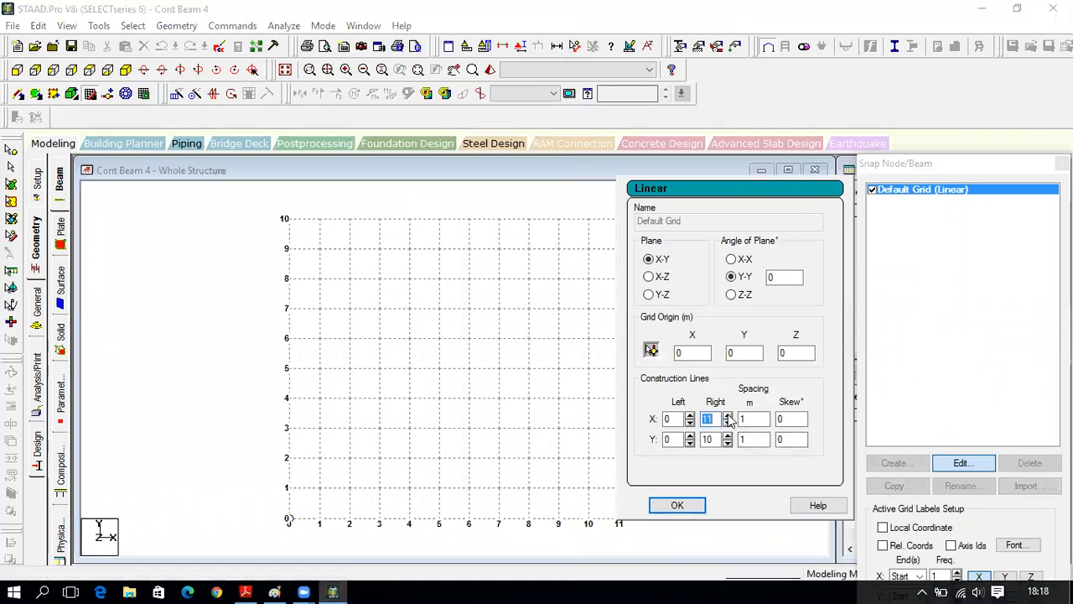
{"action": "left_click", "coordinate": [694, 508]}
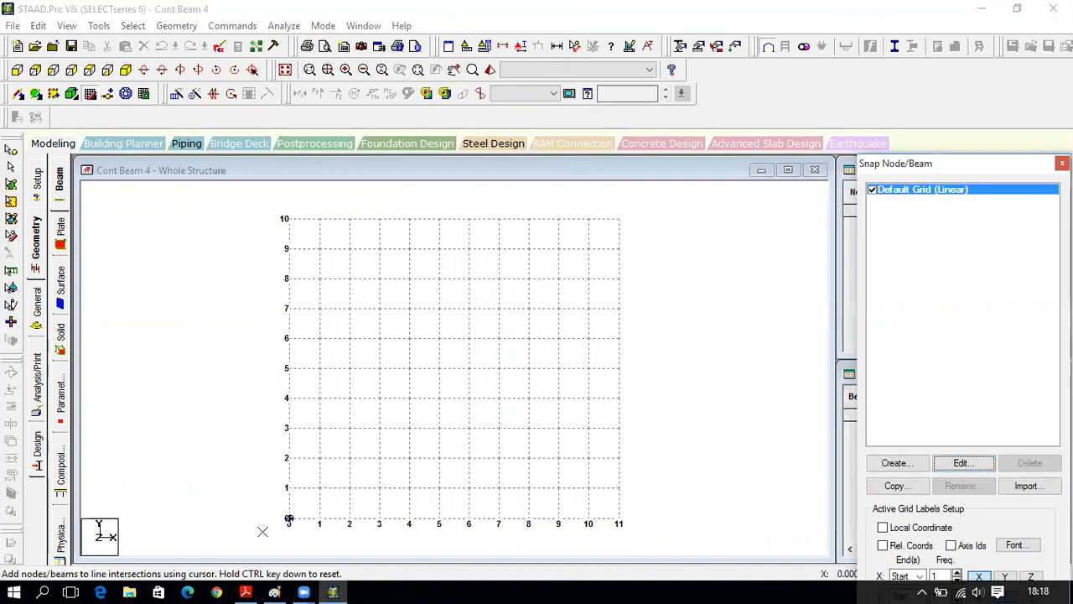
Draw two beams along the X axis from 0 to 5 m and from 5 to 11 m, and finish node snapping
{"action": "left_click_drag", "start_coordinate": [994, 163], "coordinate": [968, 34]}
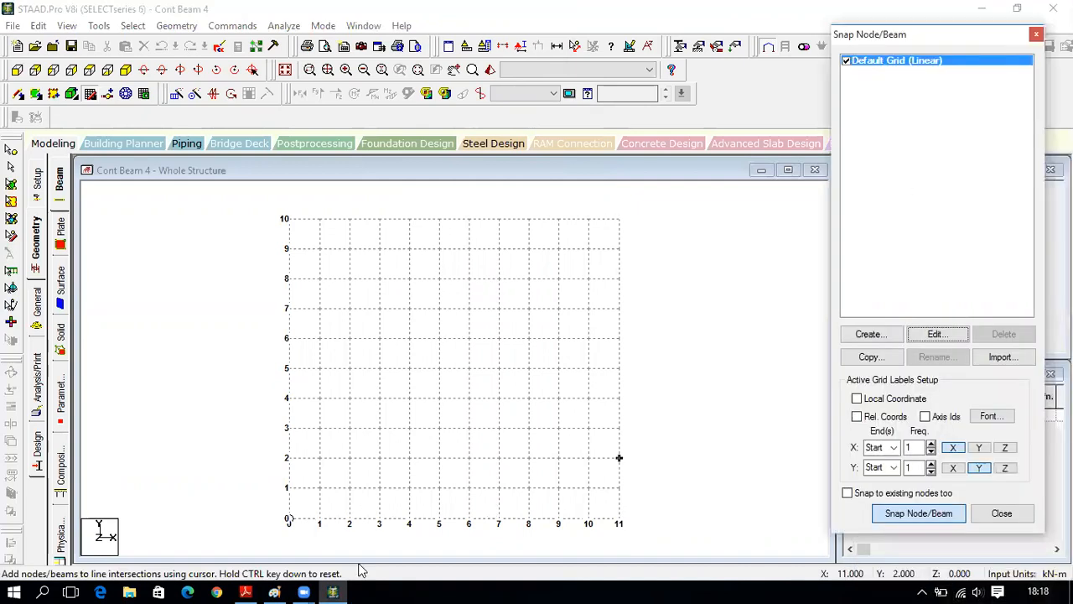
{"action": "left_click", "coordinate": [289, 518]}
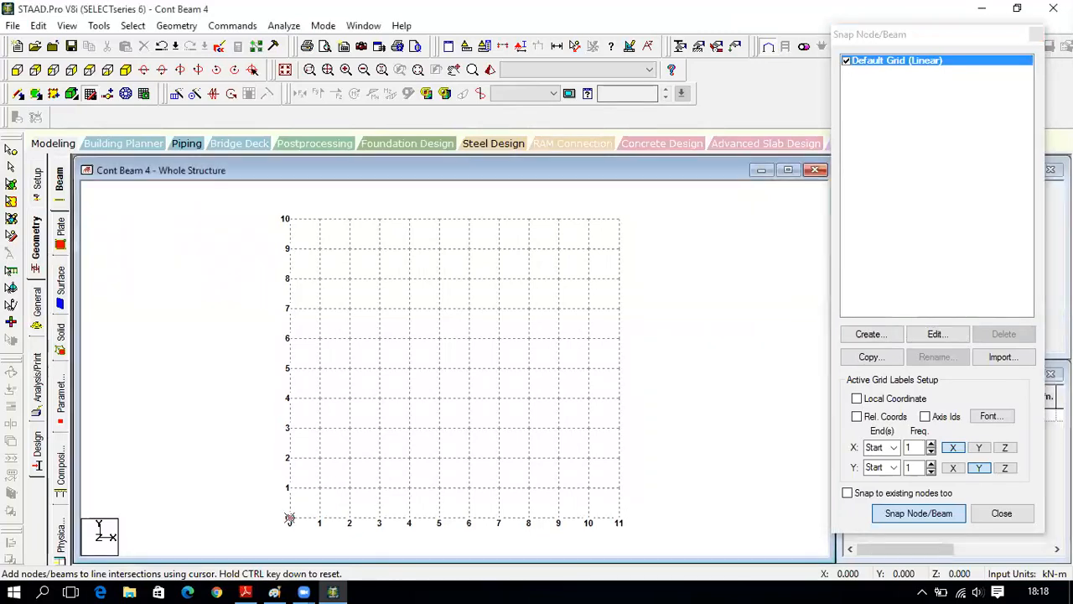
{"action": "left_click", "coordinate": [438, 518]}
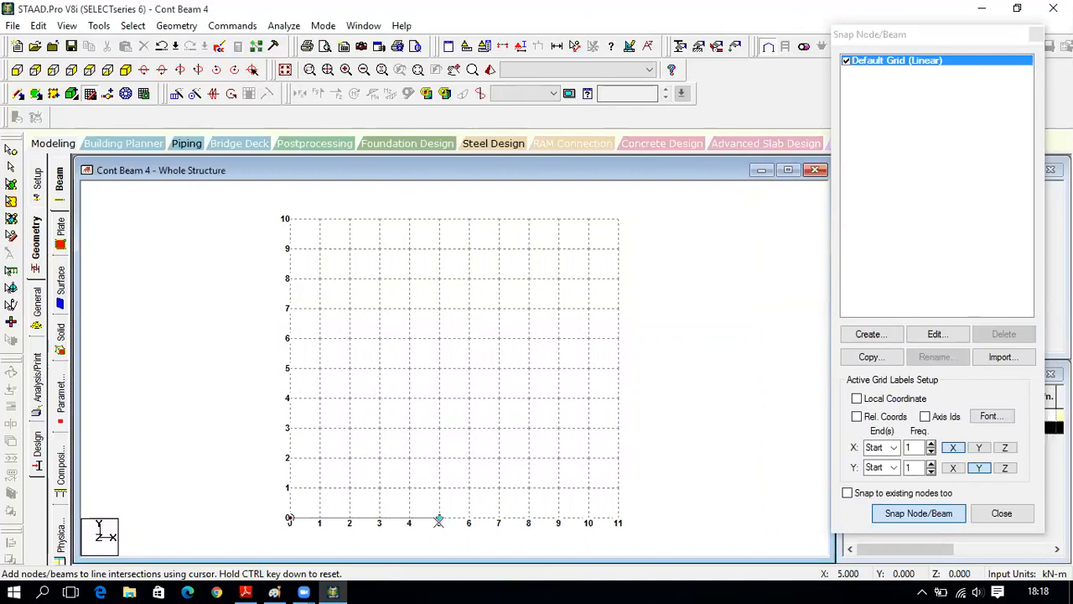
{"action": "left_click", "coordinate": [618, 520]}
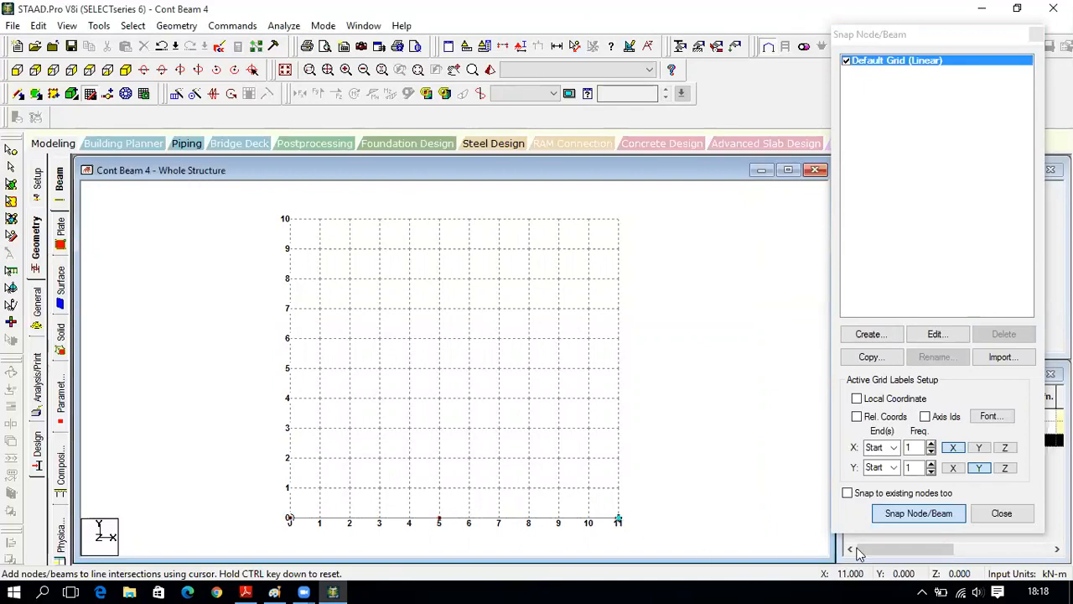
{"action": "left_click", "coordinate": [991, 514]}
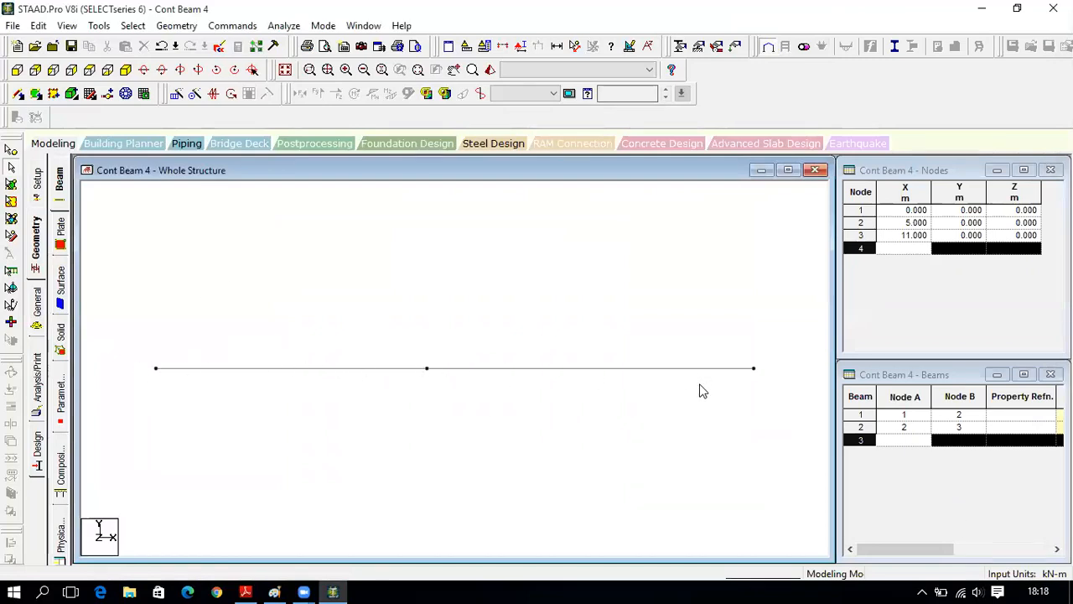
{"action": "left_click", "coordinate": [40, 303]}
{"action": "left_click", "coordinate": [1019, 423]}
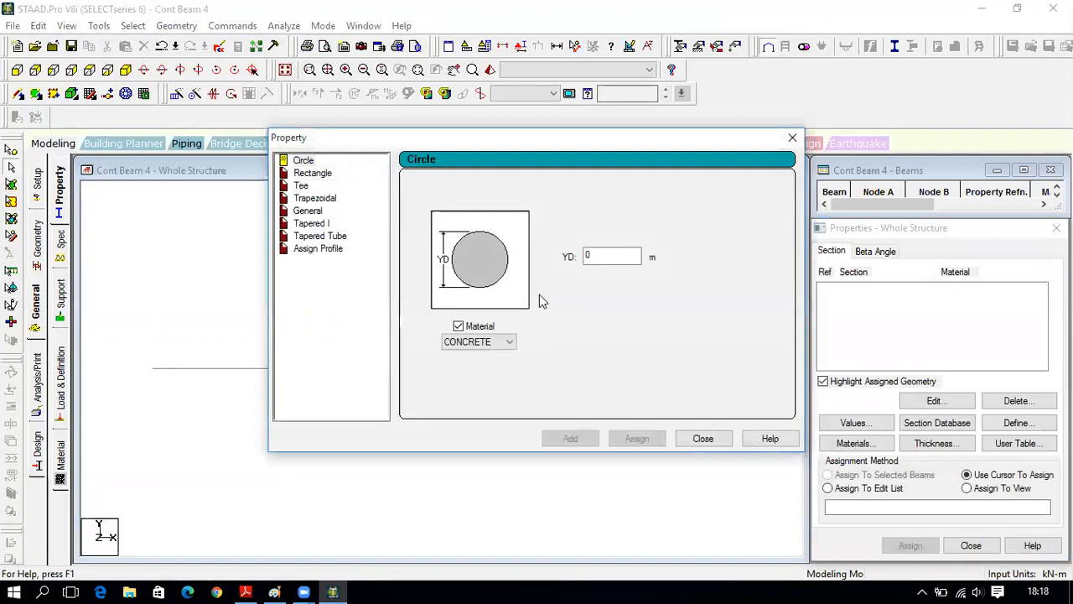
{"action": "left_click", "coordinate": [708, 441]}
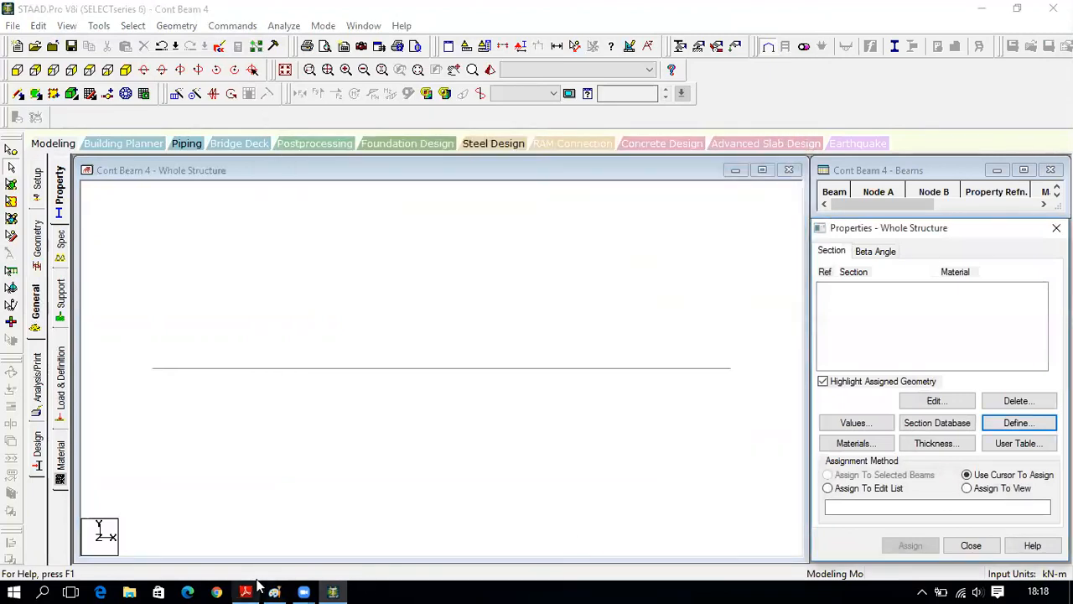
Check the beam figure in the PDF and write the assumption "let us Assume b =0.35 & d=0.4" in Paint
{"action": "left_click", "coordinate": [248, 590]}
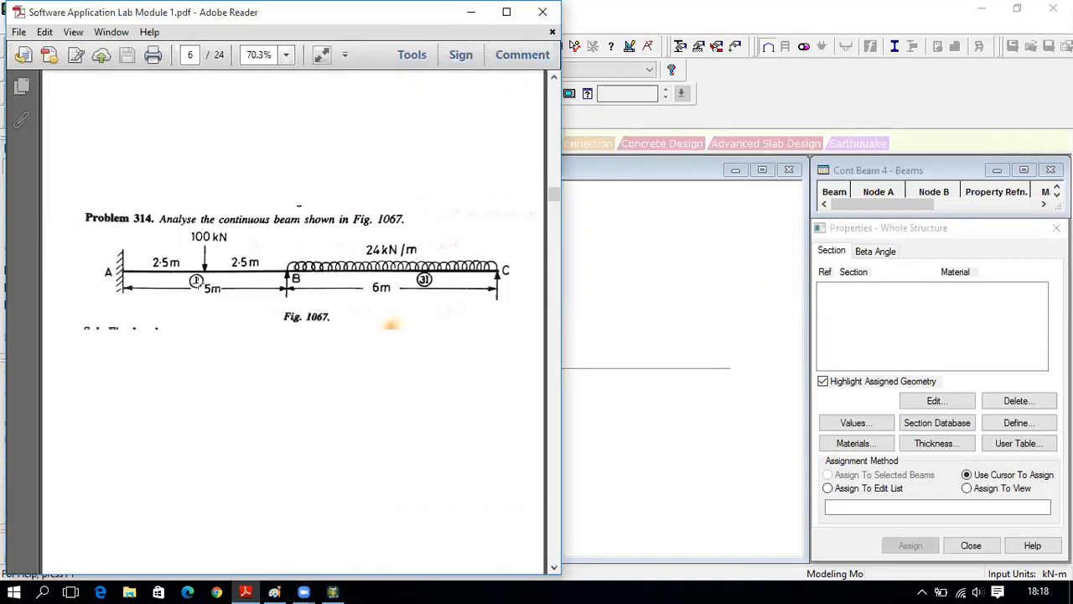
{"action": "left_click", "coordinate": [272, 590]}
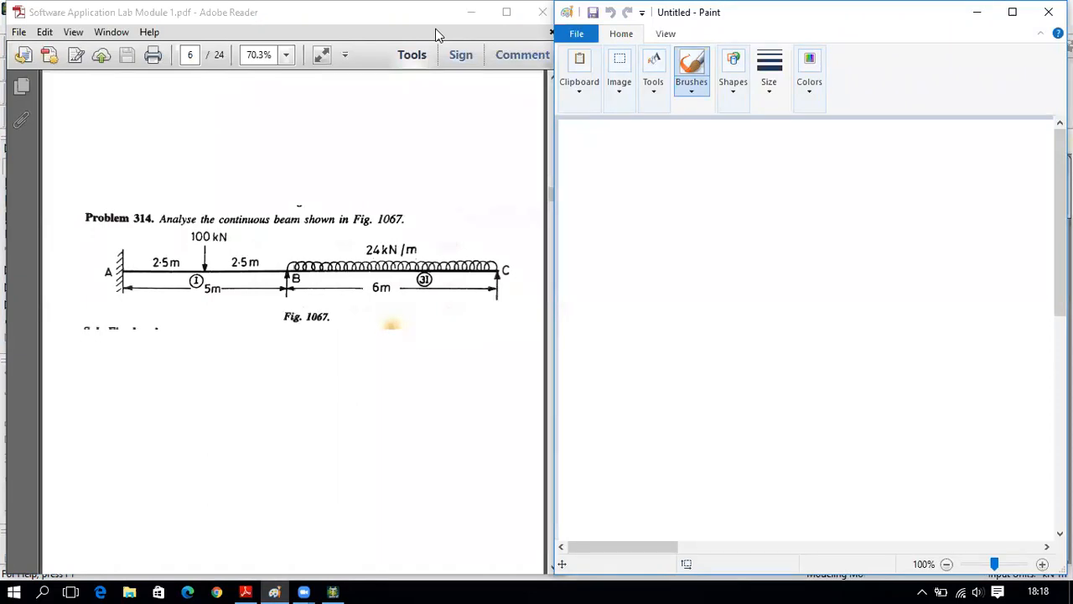
{"action": "left_click", "coordinate": [620, 188]}
{"action": "type", "text": "let u"}
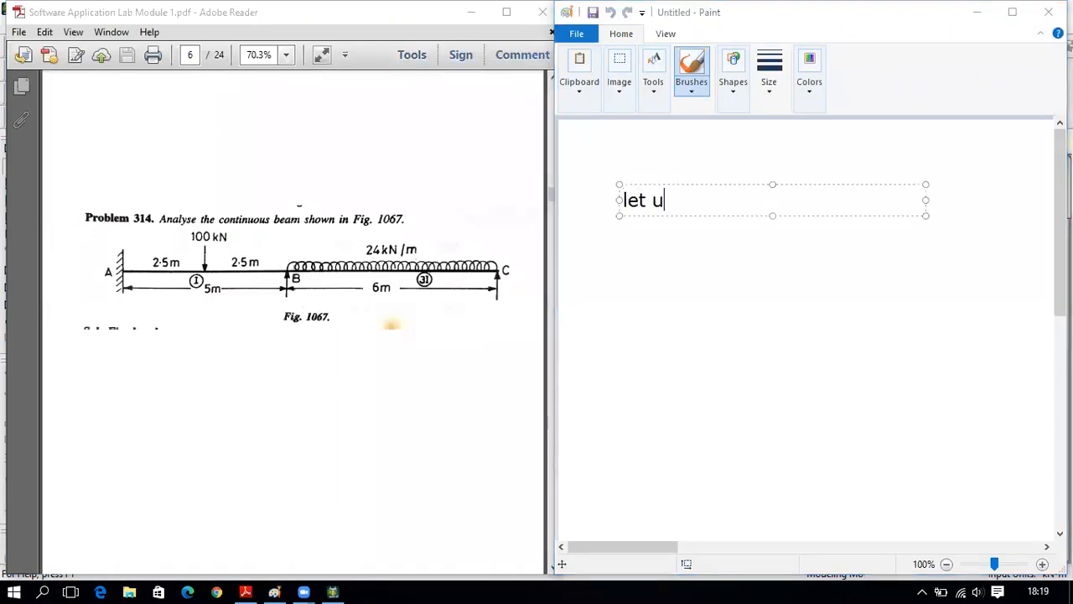
{"action": "type", "text": "s Assume "}
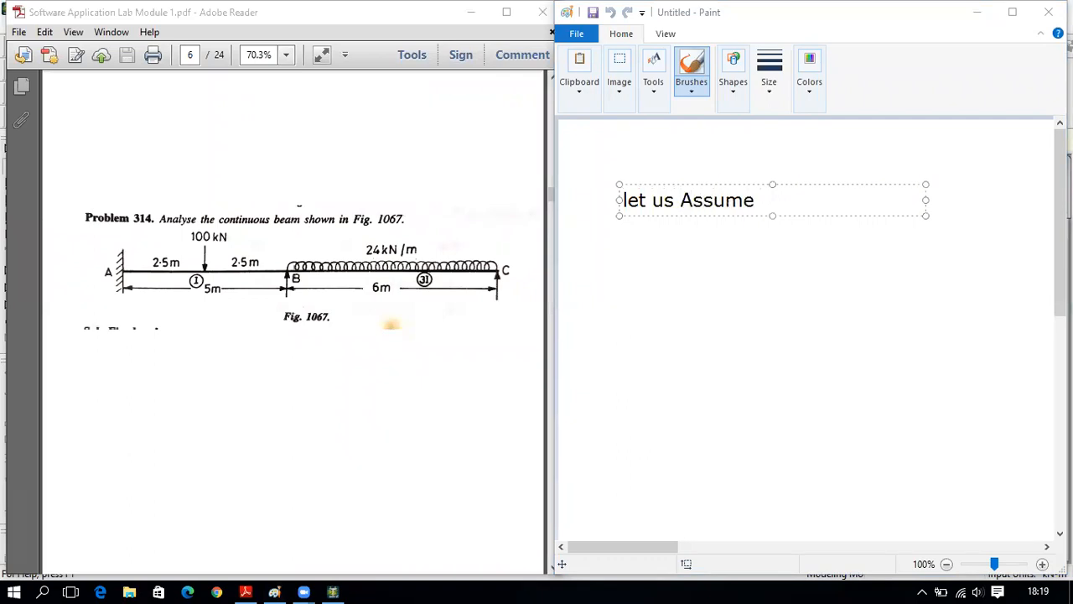
{"action": "type", "text": "b =0.35 & d"}
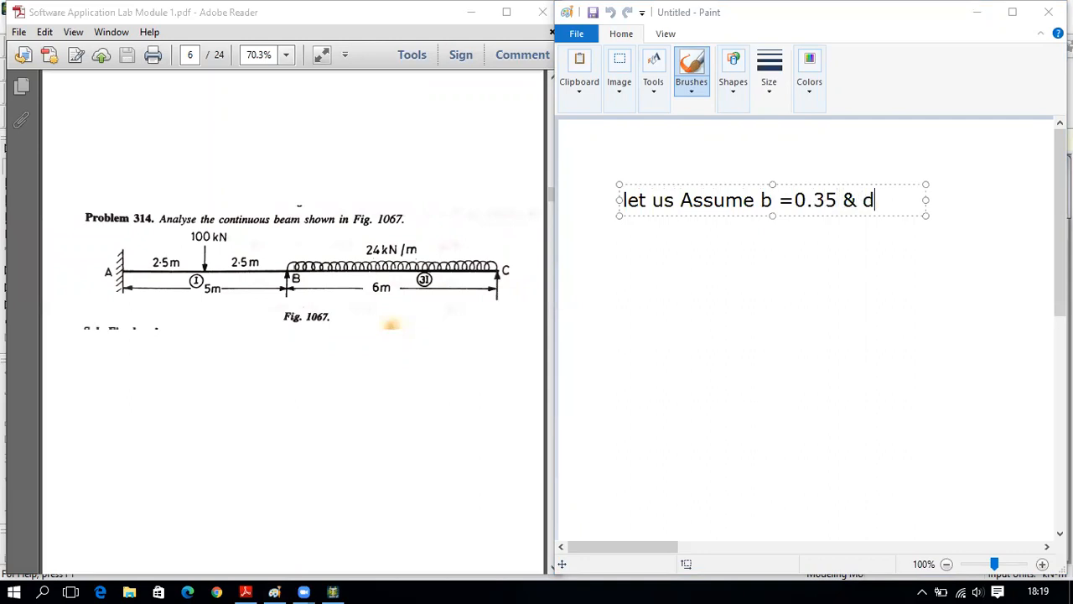
{"action": "type", "text": "=0.4"}
{"action": "key", "text": "Return"}
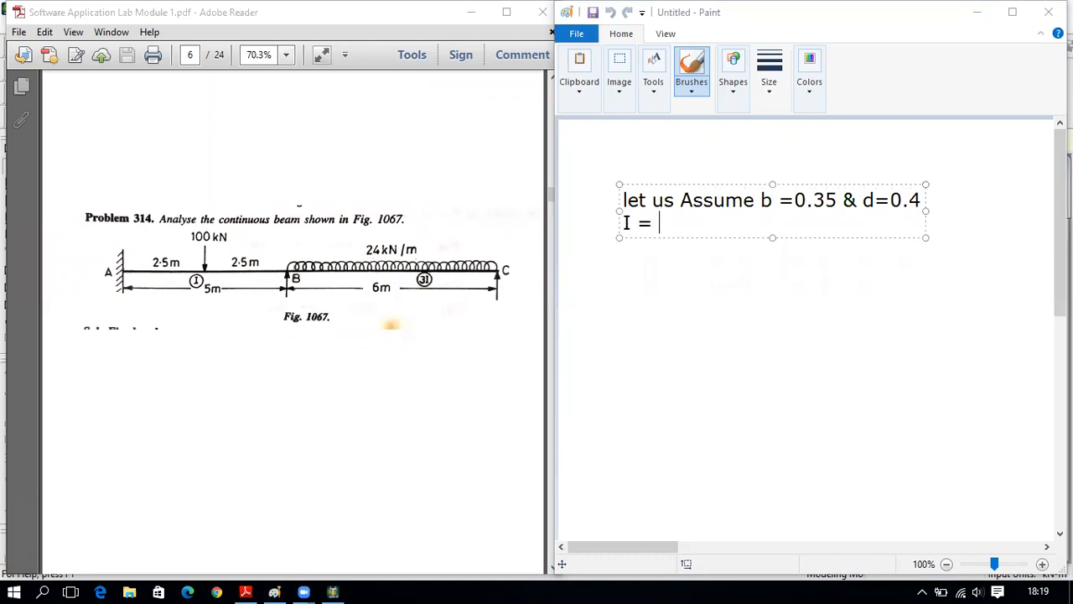
Add the moment of inertia formula "I = b*d^3/12" and the substitution "I = 0.35 * 0.4^3/12 =" to the note
{"action": "left_click", "coordinate": [648, 200]}
{"action": "type", "text": "b"}
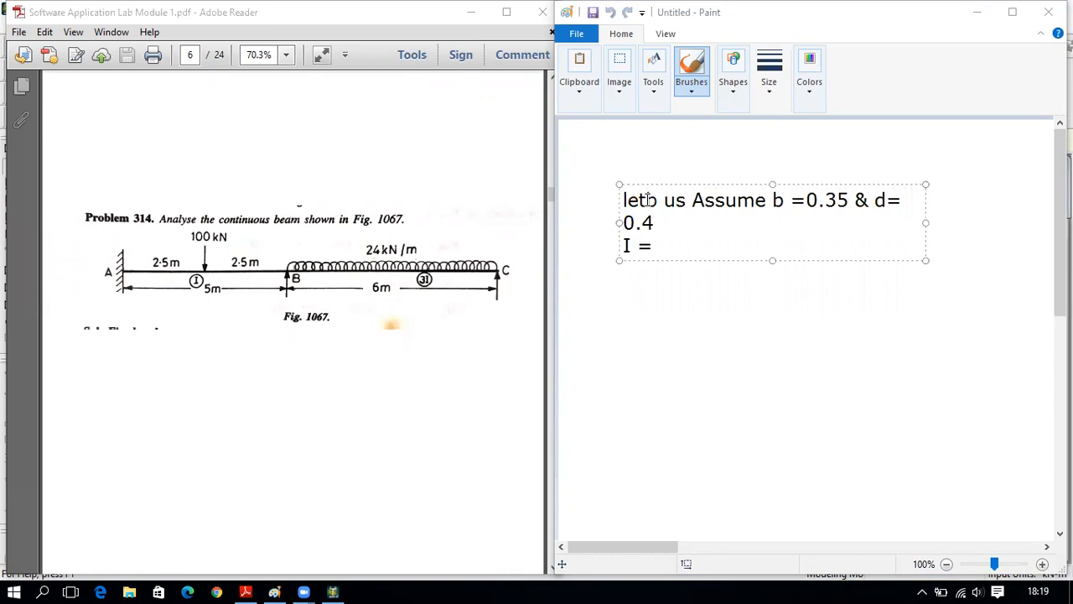
{"action": "key", "text": "BackSpace"}
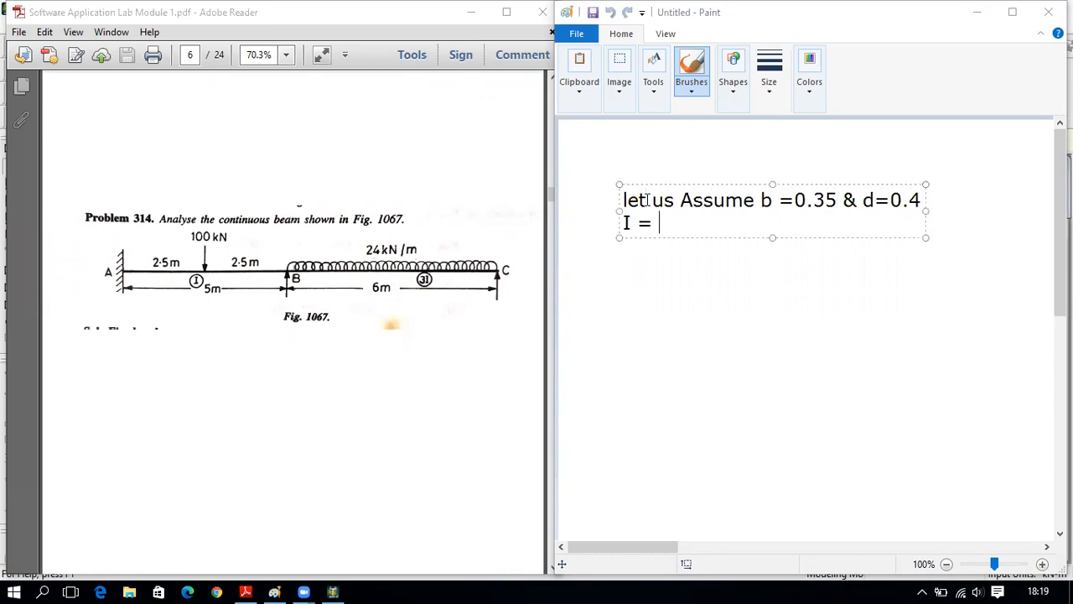
{"action": "type", "text": "b*d^3/12"}
{"action": "key", "text": "Return"}
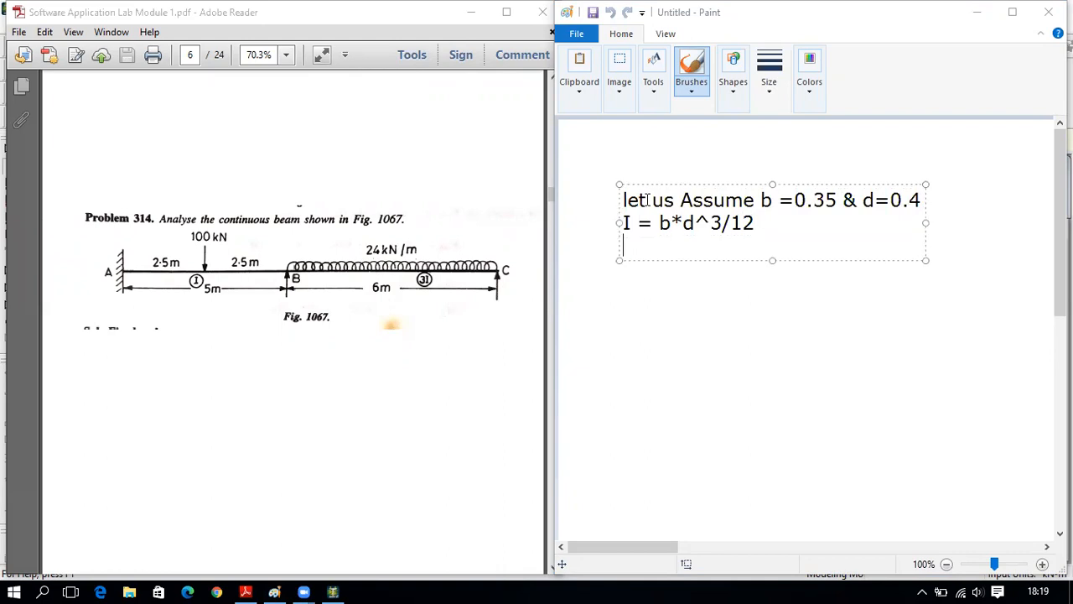
{"action": "type", "text": "I = 0.35 * 0"}
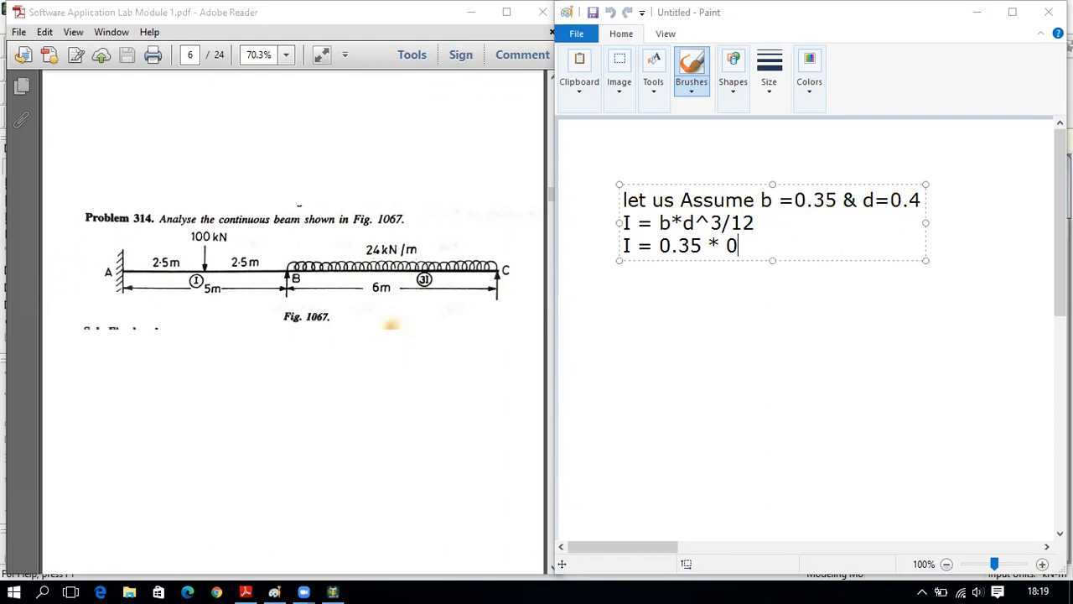
{"action": "type", "text": ".4^3/12 ="}
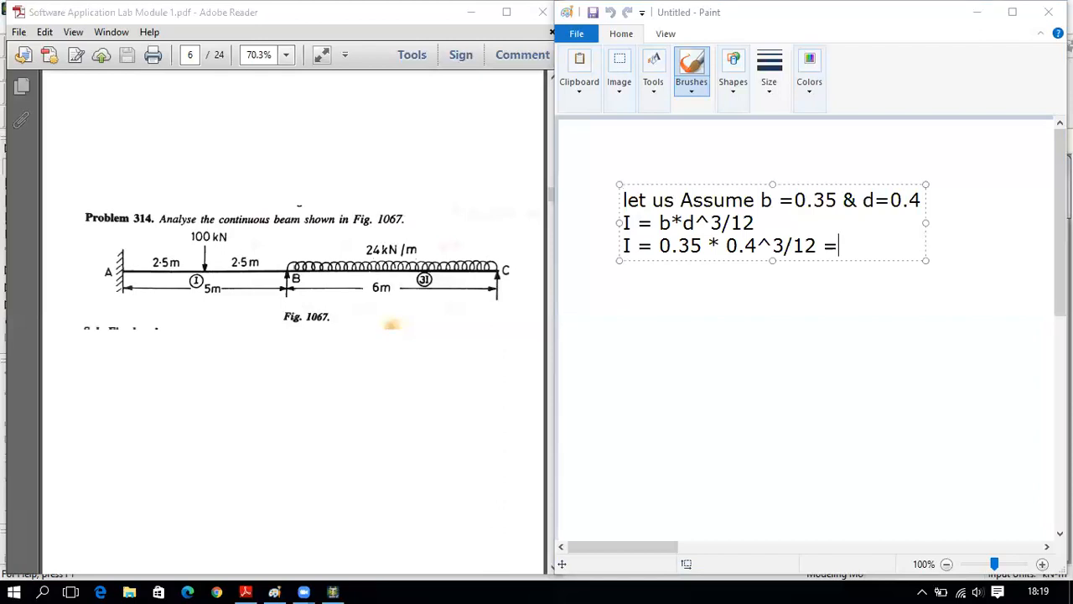
{"action": "key", "text": "super"}
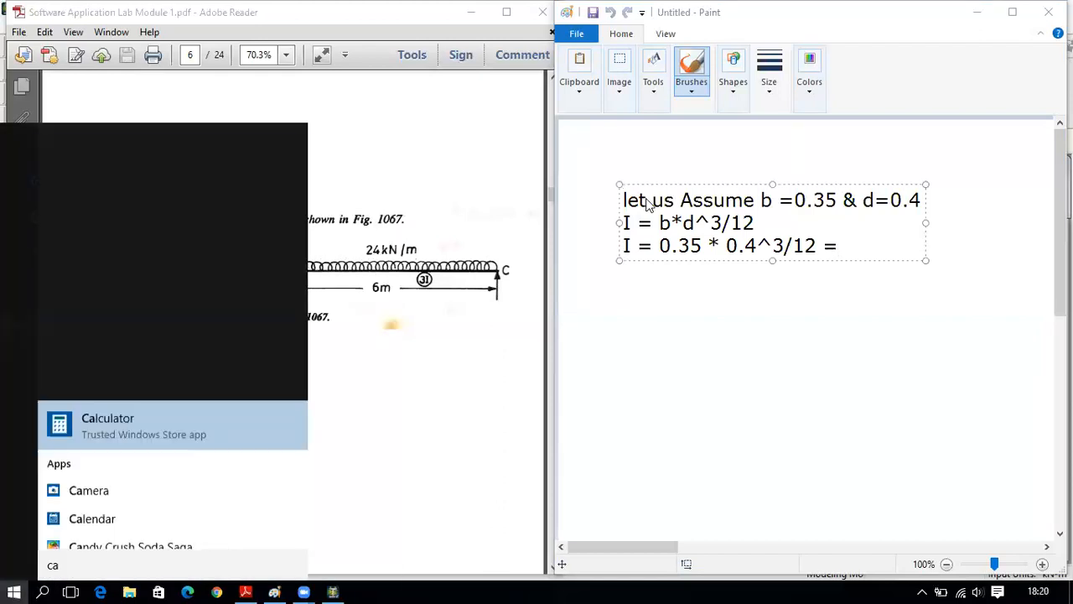
{"action": "type", "text": "cal"}
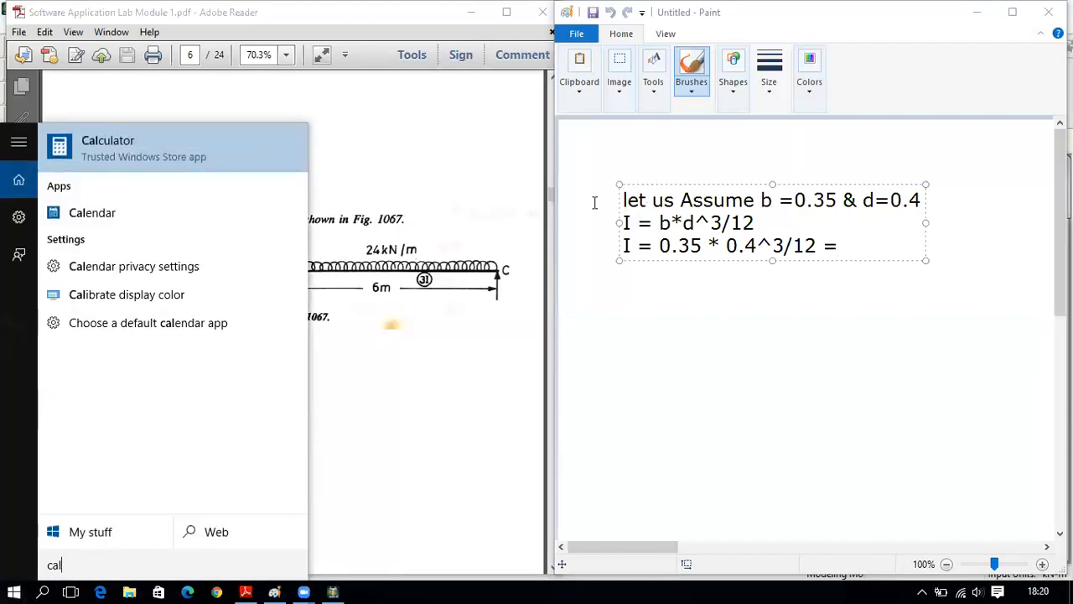
{"action": "left_click", "coordinate": [567, 314]}
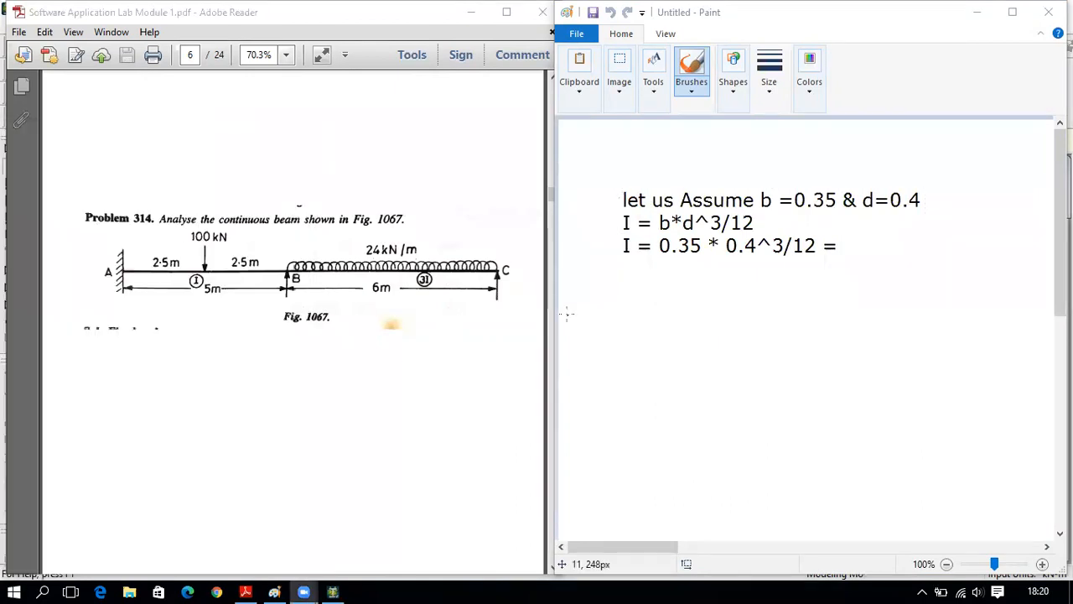
Switch to Calculator, compute 0.35 × 0.4 × 0.4 × 0.4 divided by 12, and minimize it
{"action": "key", "text": "super"}
{"action": "type", "text": "cal"}
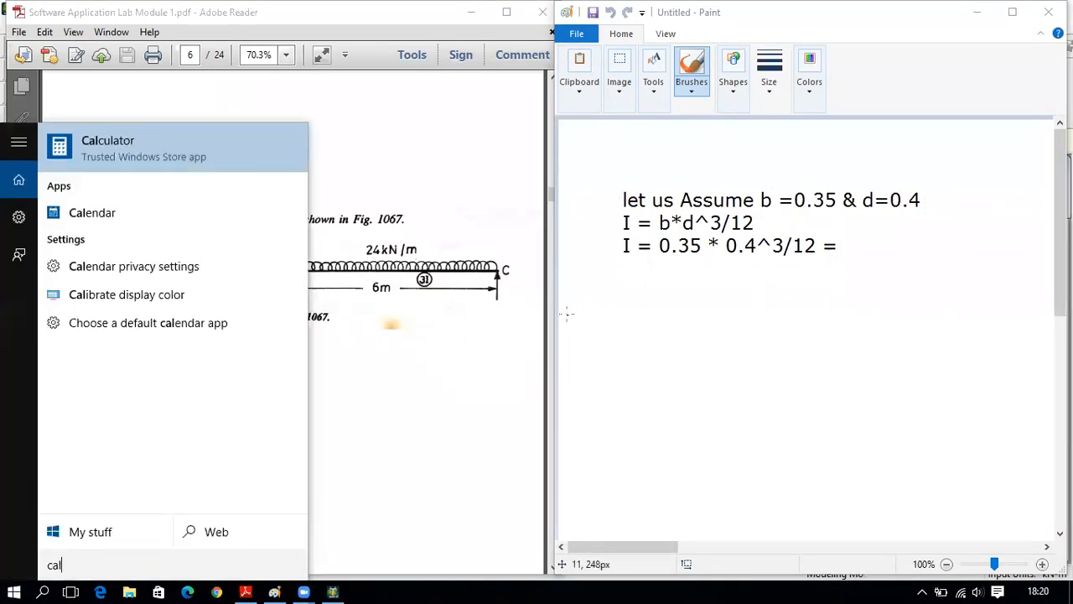
{"action": "key", "text": "Return"}
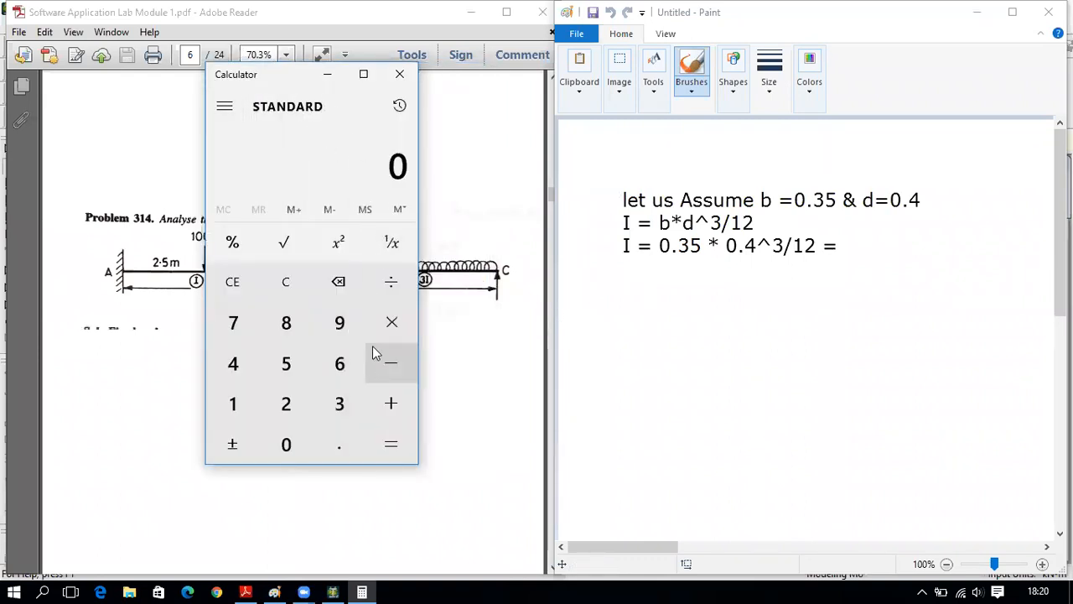
{"action": "type", "text": ".35"}
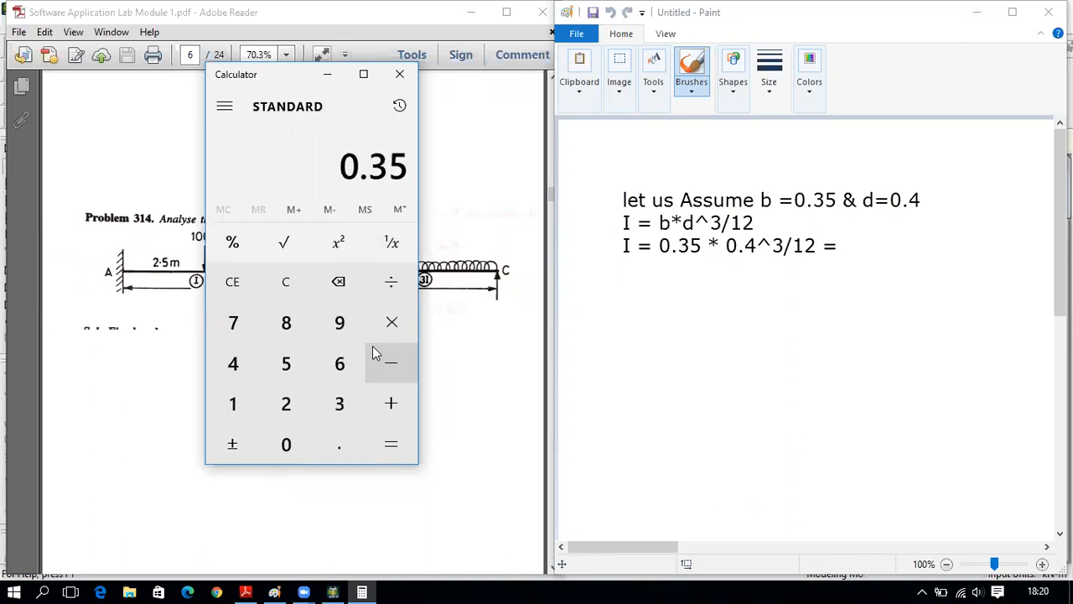
{"action": "type", "text": "*"}
{"action": "type", "text": "0.4"}
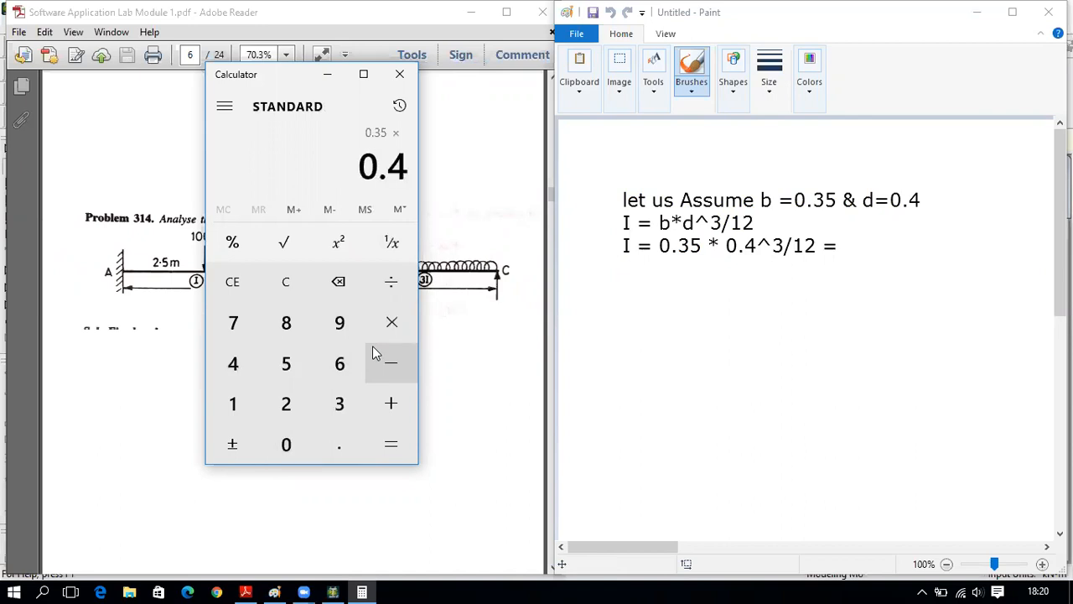
{"action": "type", "text": "*0.4"}
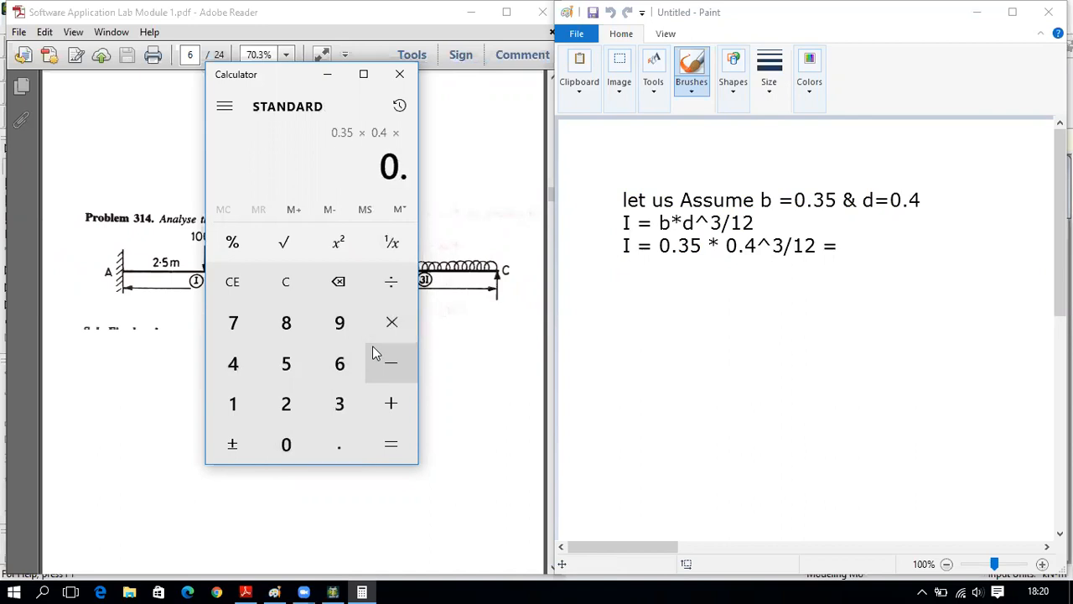
{"action": "type", "text": "*0."}
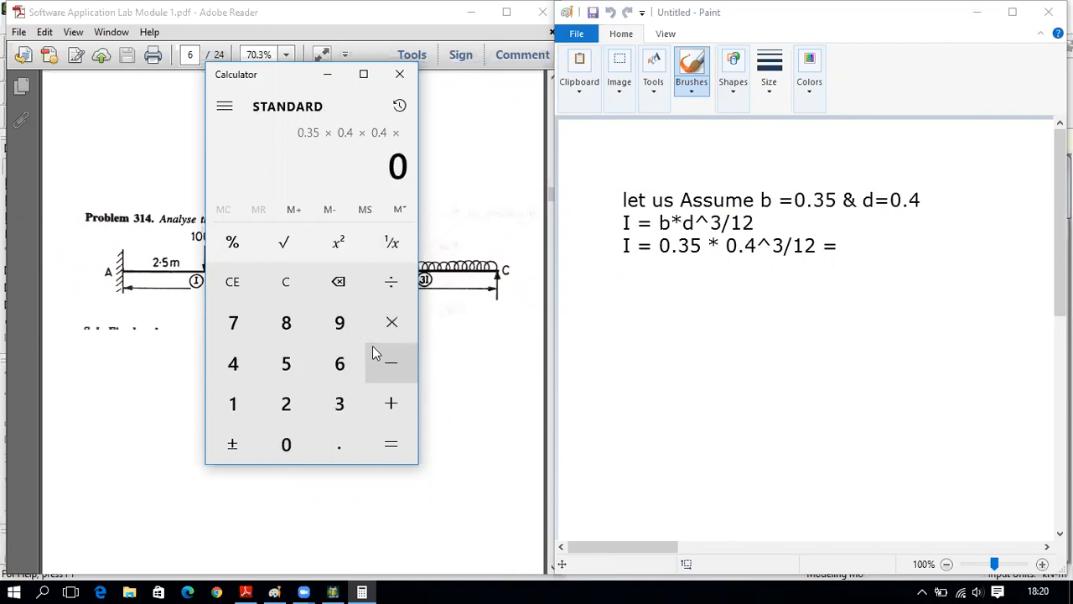
{"action": "type", "text": "4"}
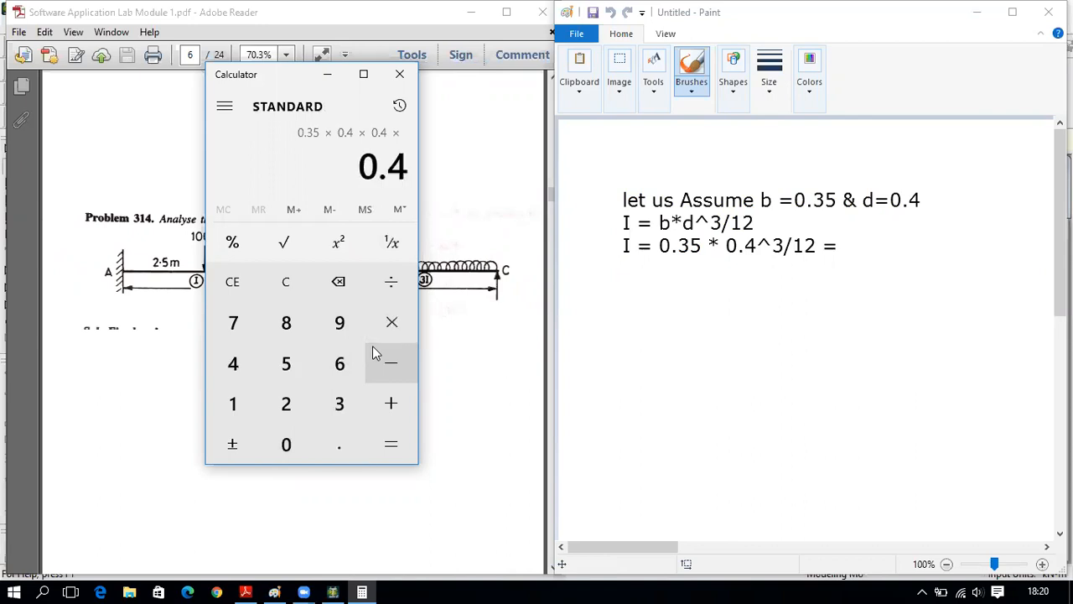
{"action": "key", "text": "Return"}
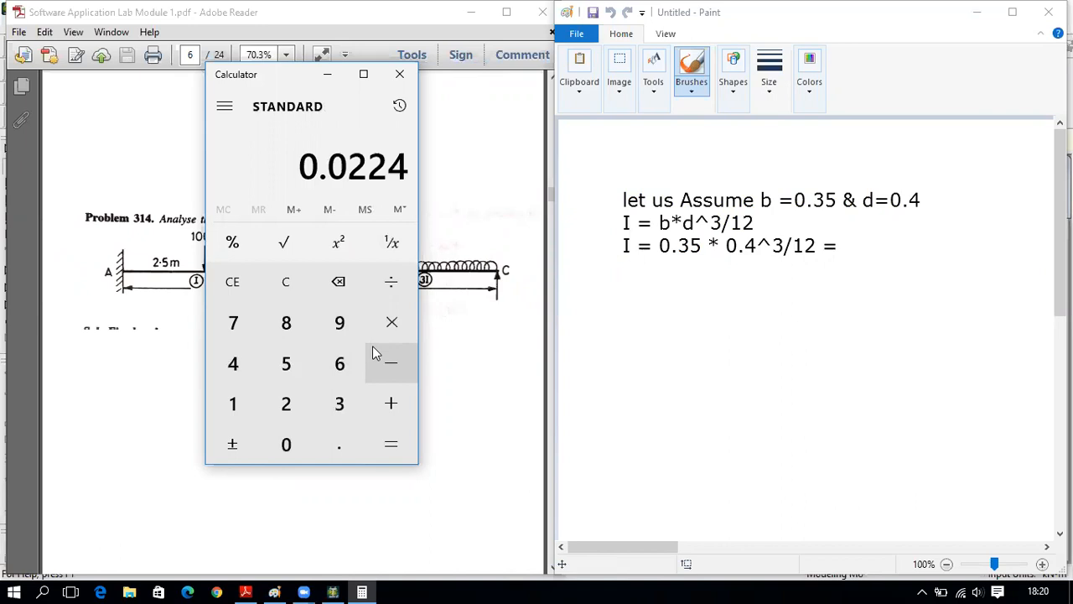
{"action": "type", "text": "/12"}
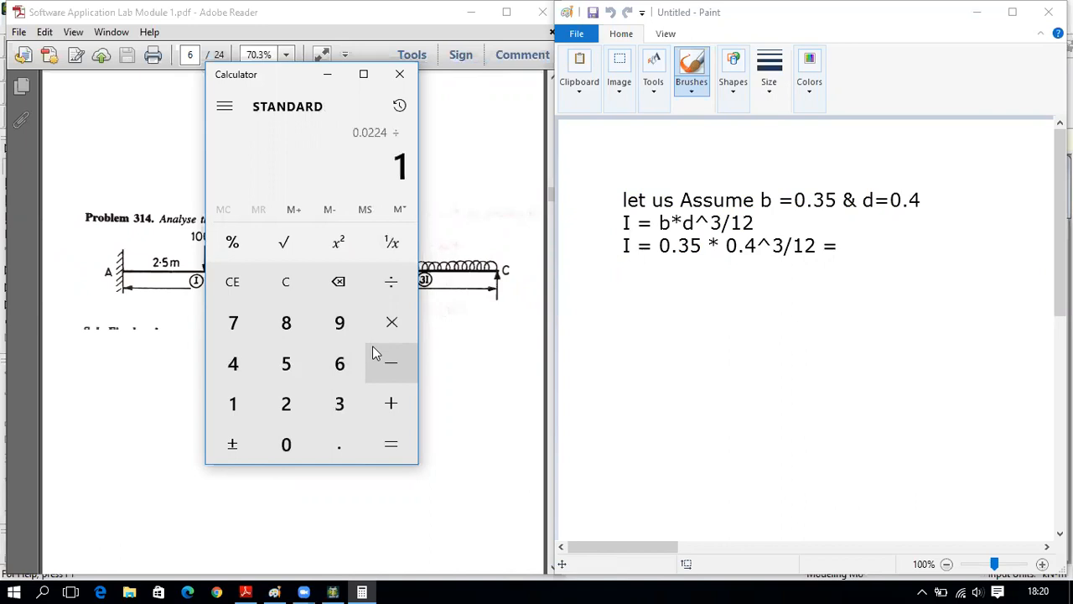
{"action": "key", "text": "Return"}
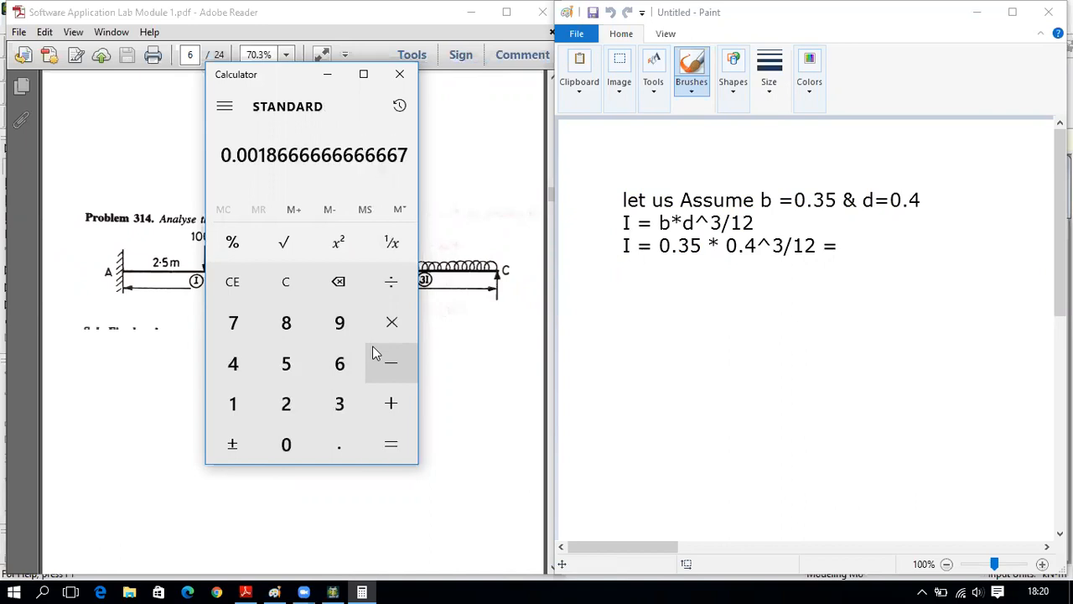
{"action": "left_click", "coordinate": [329, 75]}
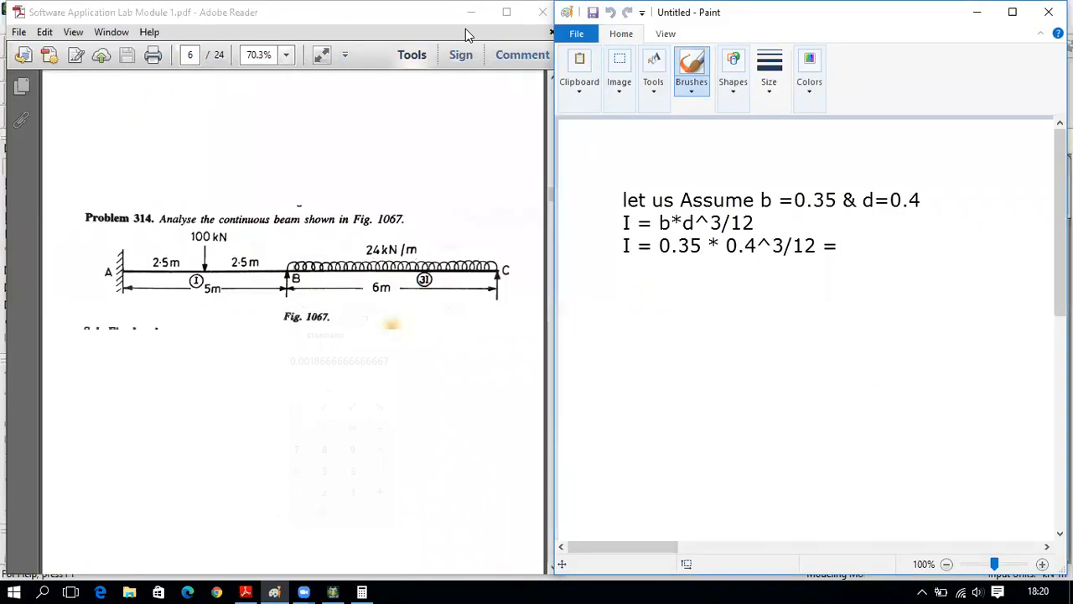
Write the result "0.00186" after the "I = 0.35 * 0.4^3/12 =" line in the Paint note
{"action": "left_click", "coordinate": [862, 242]}
{"action": "left_click", "coordinate": [843, 228]}
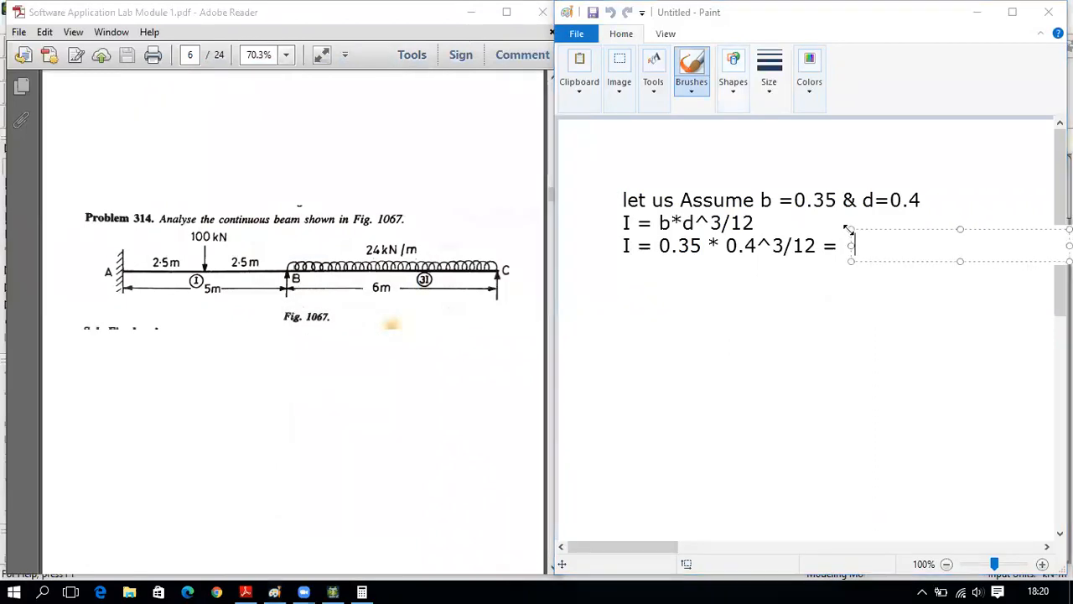
{"action": "left_click_drag", "start_coordinate": [843, 227], "coordinate": [840, 225]}
{"action": "type", "text": "0.00186"}
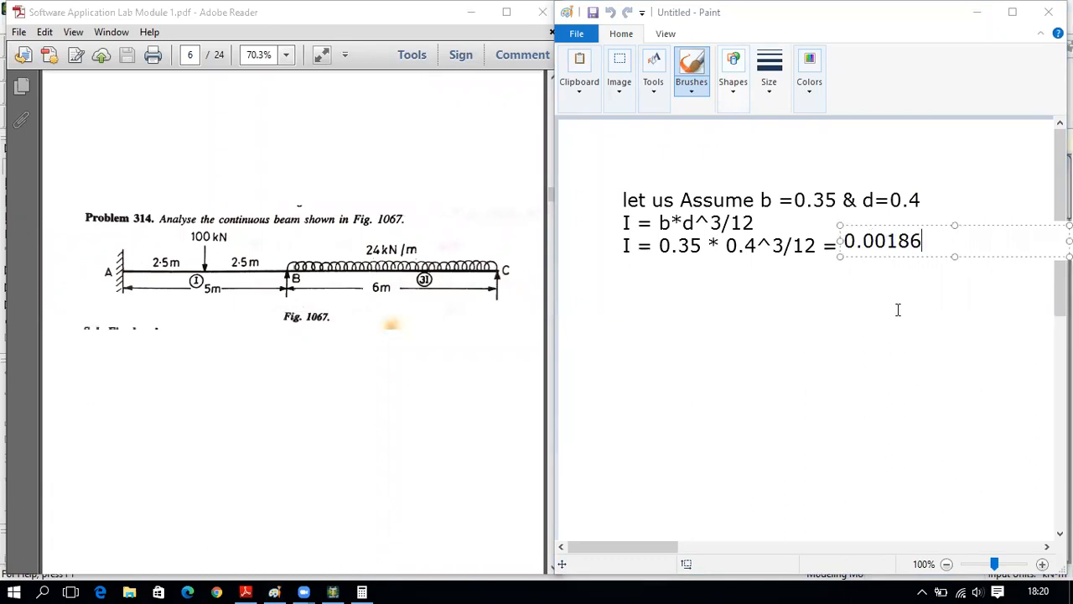
{"action": "left_click", "coordinate": [898, 310]}
Add the line "3I= 3*0.00186=" below the moment of inertia calculation in the note
{"action": "left_click", "coordinate": [622, 272]}
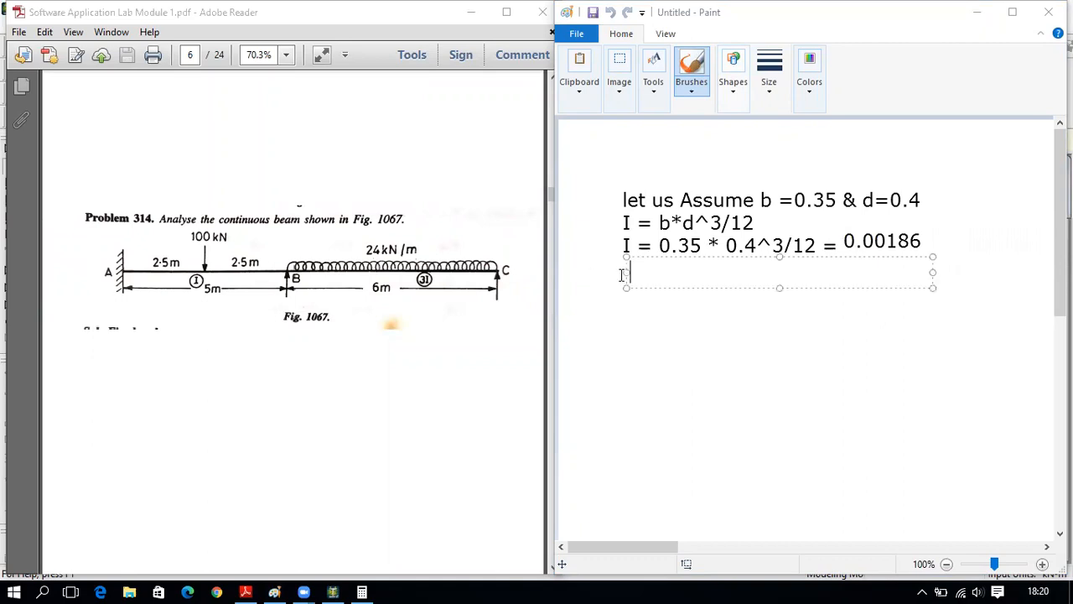
{"action": "type", "text": "3I= 3*"}
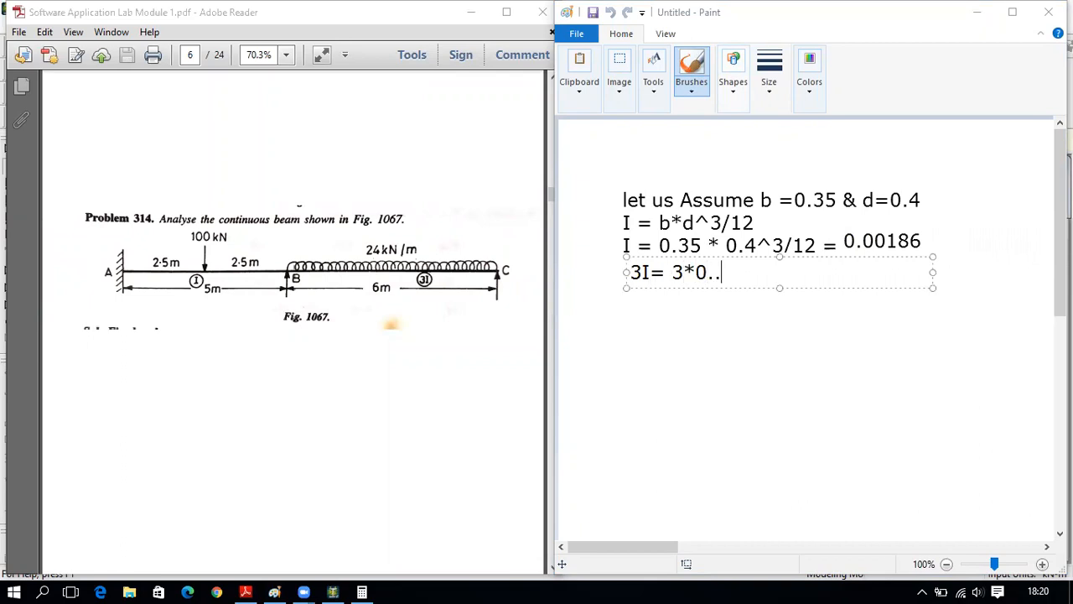
{"action": "type", "text": "0.00186="}
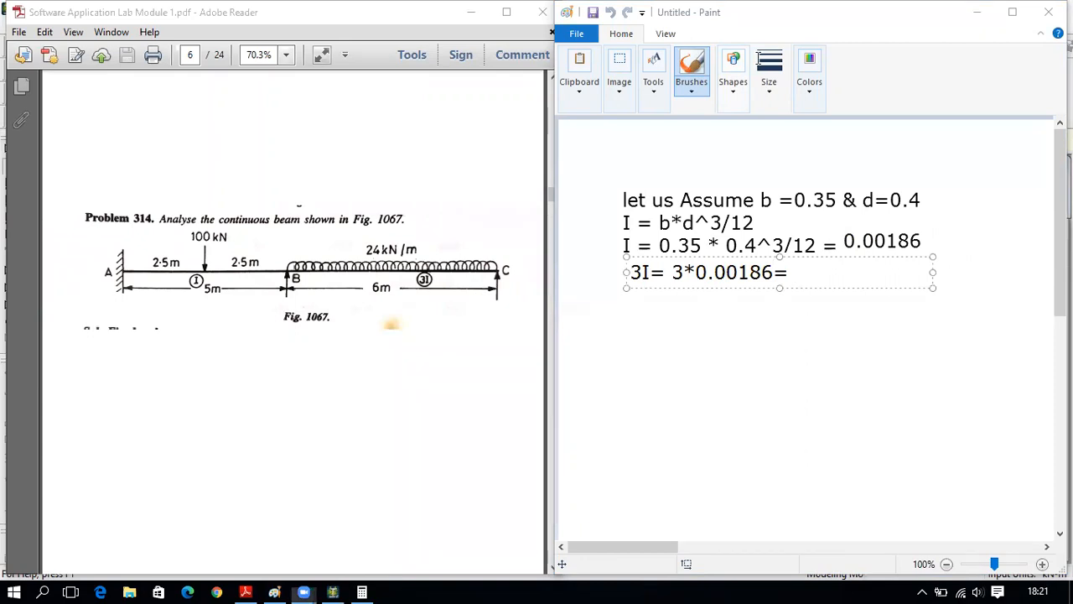
Multiply the previous Calculator result by 3, close Calculator, and write "0.0056" after the 3I expression in the note
{"action": "left_click", "coordinate": [361, 592]}
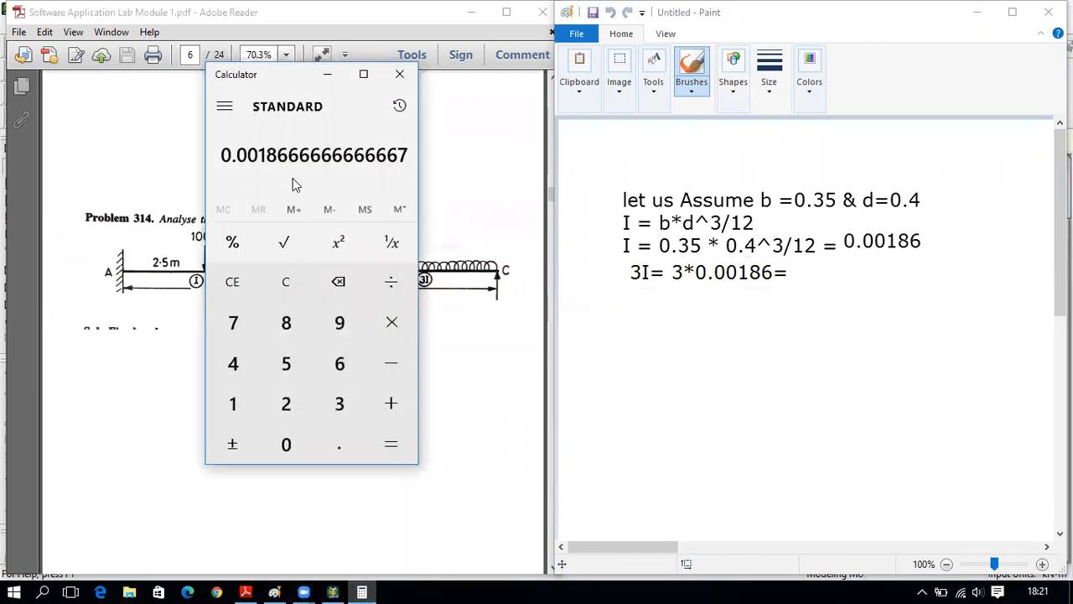
{"action": "left_click", "coordinate": [390, 322]}
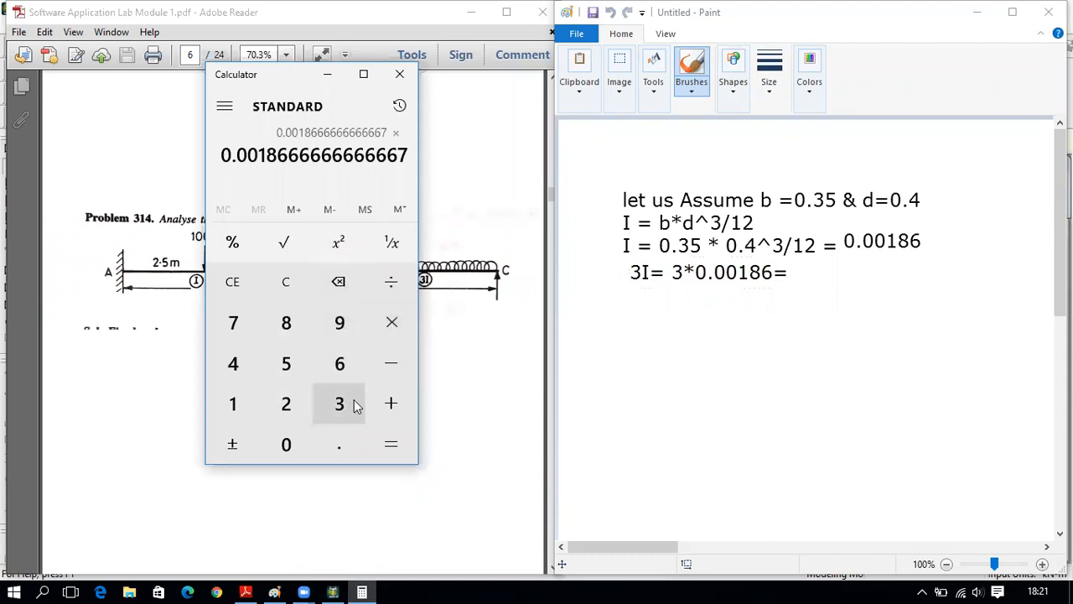
{"action": "left_click", "coordinate": [353, 404]}
{"action": "left_click", "coordinate": [382, 451]}
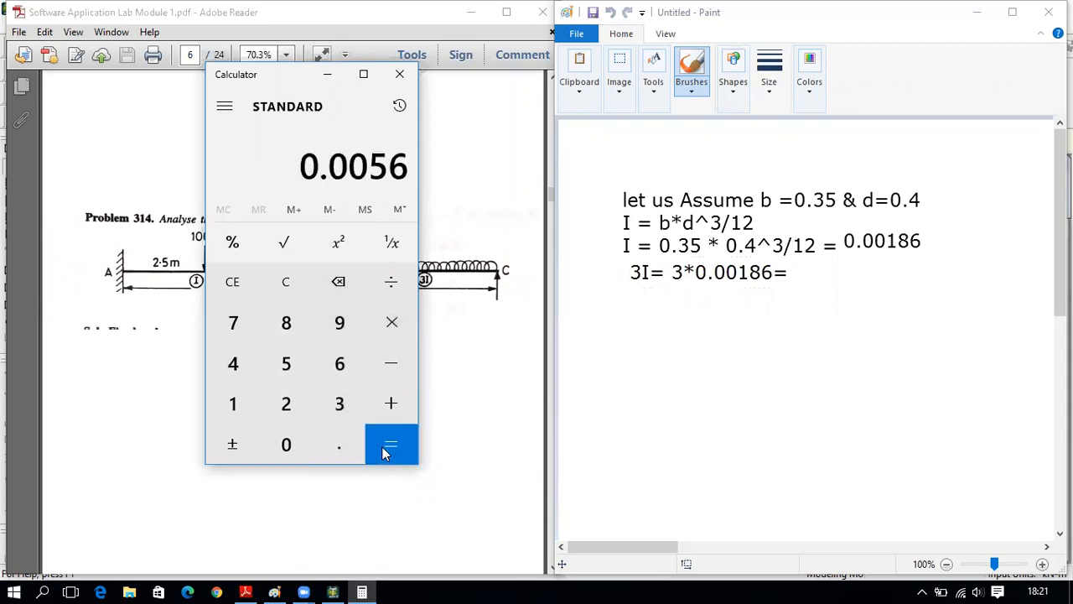
{"action": "left_click", "coordinate": [400, 76]}
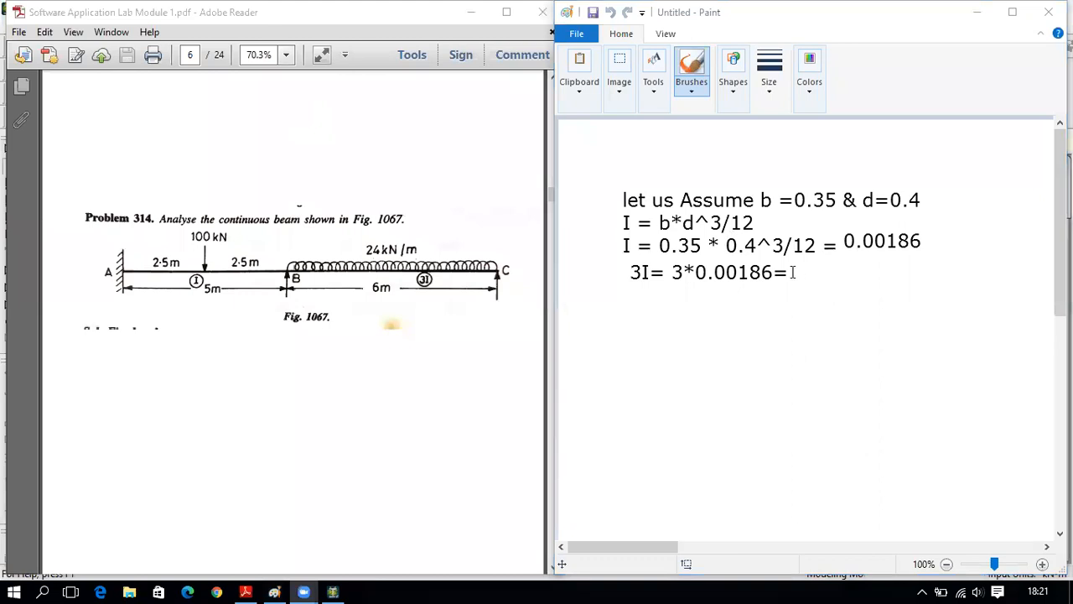
{"action": "left_click", "coordinate": [794, 272]}
{"action": "type", "text": "0.0056"}
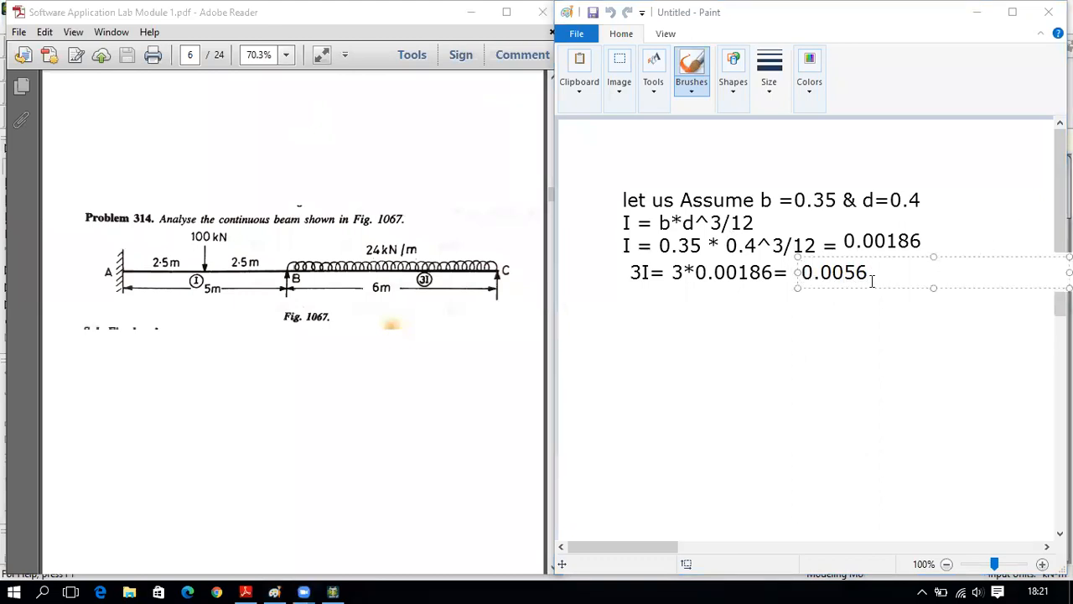
{"action": "left_click", "coordinate": [759, 367]}
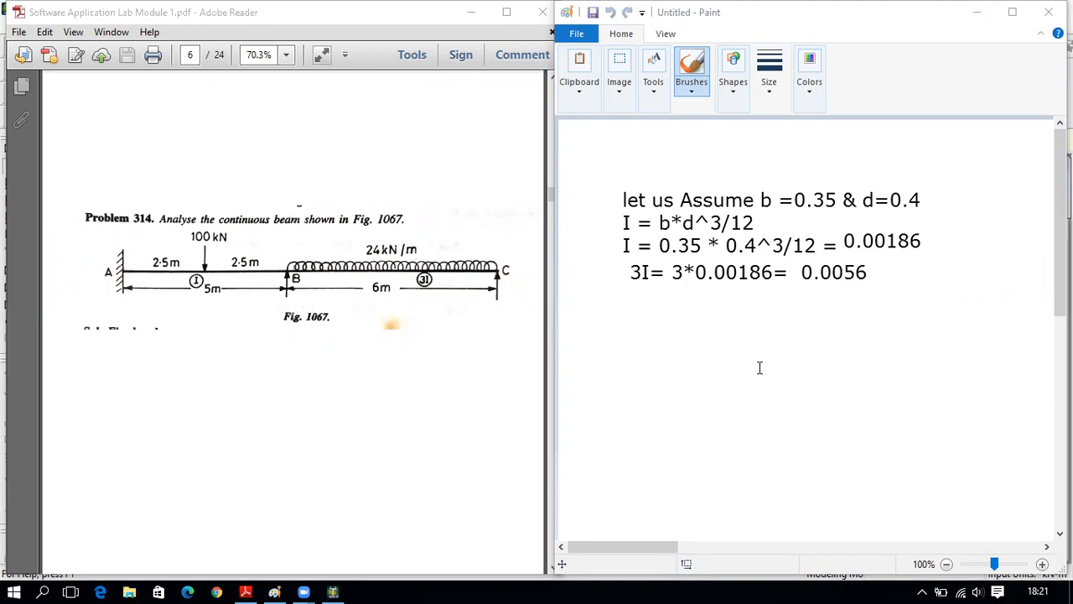
Switch to STAAD.Pro and add a General section property with IZ 0.00186 m4 and CONCRETE material
{"action": "left_click", "coordinate": [348, 591]}
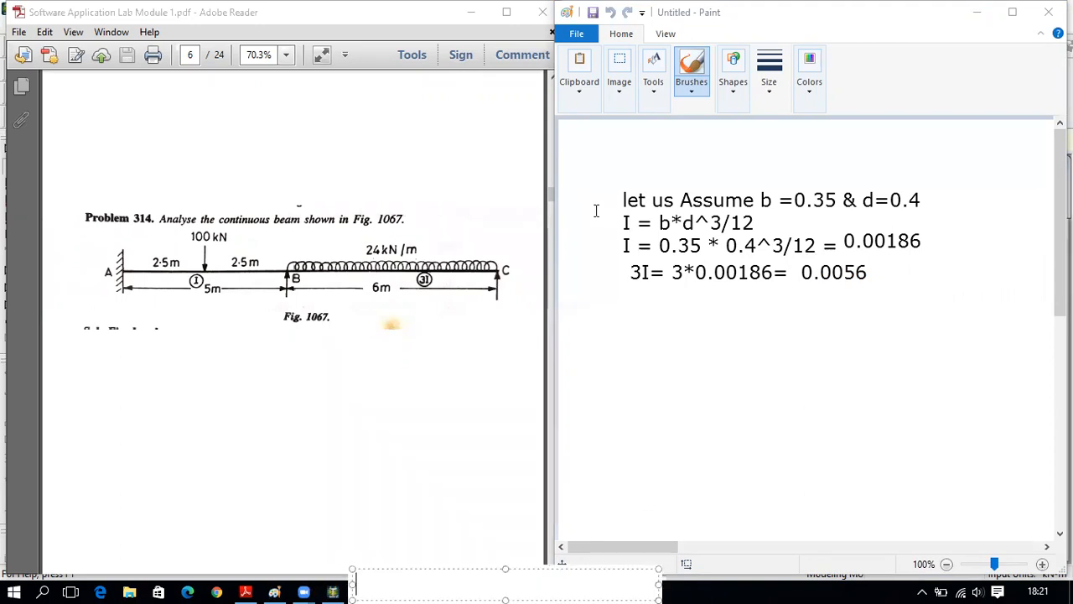
{"action": "left_click", "coordinate": [332, 591]}
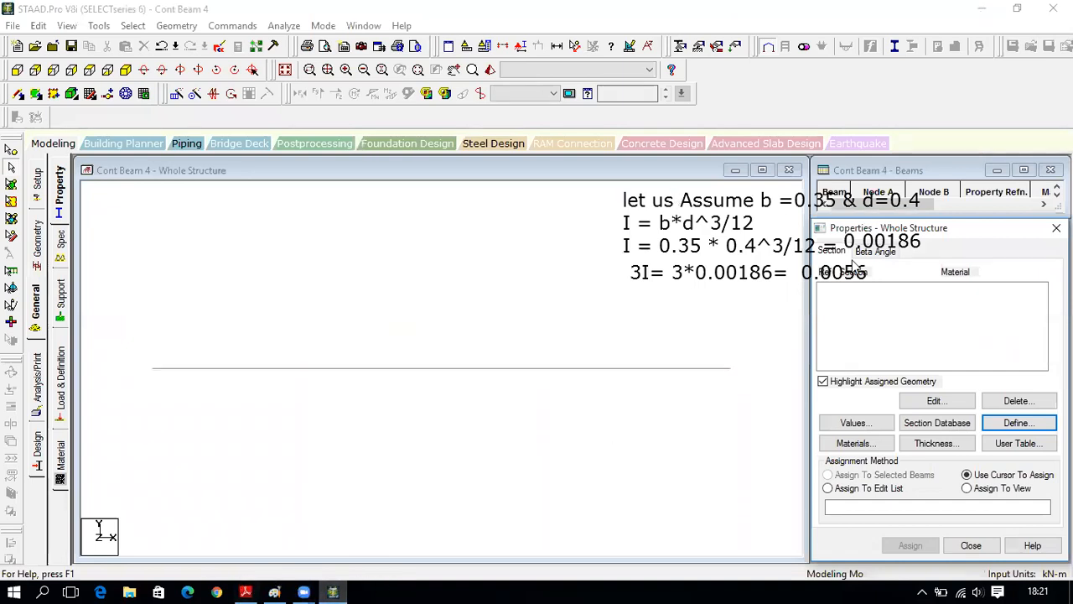
{"action": "left_click", "coordinate": [1016, 424]}
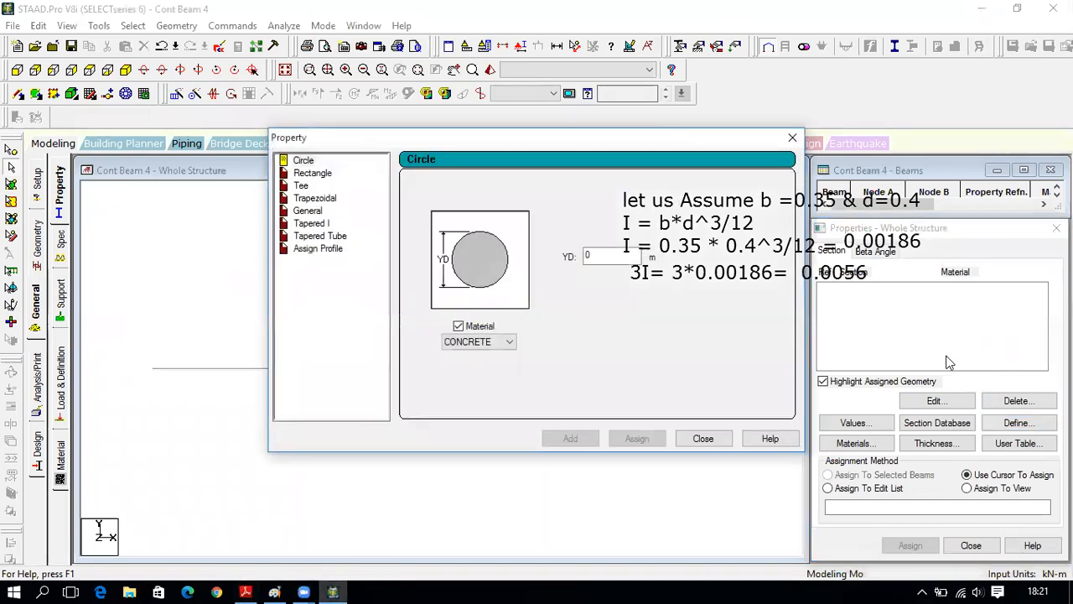
{"action": "left_click_drag", "start_coordinate": [664, 144], "coordinate": [514, 136]}
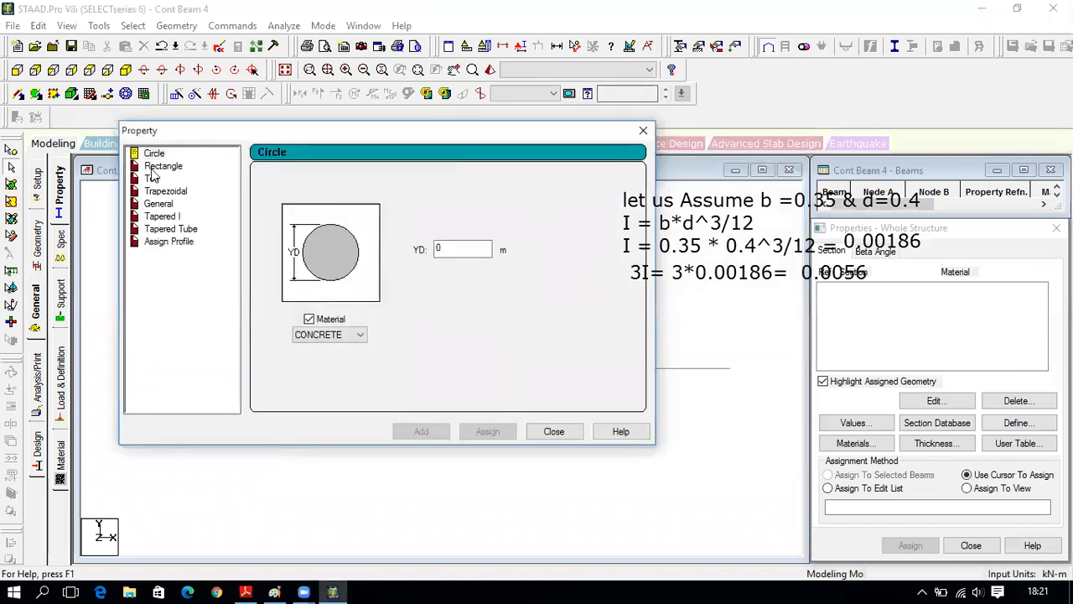
{"action": "left_click", "coordinate": [151, 167]}
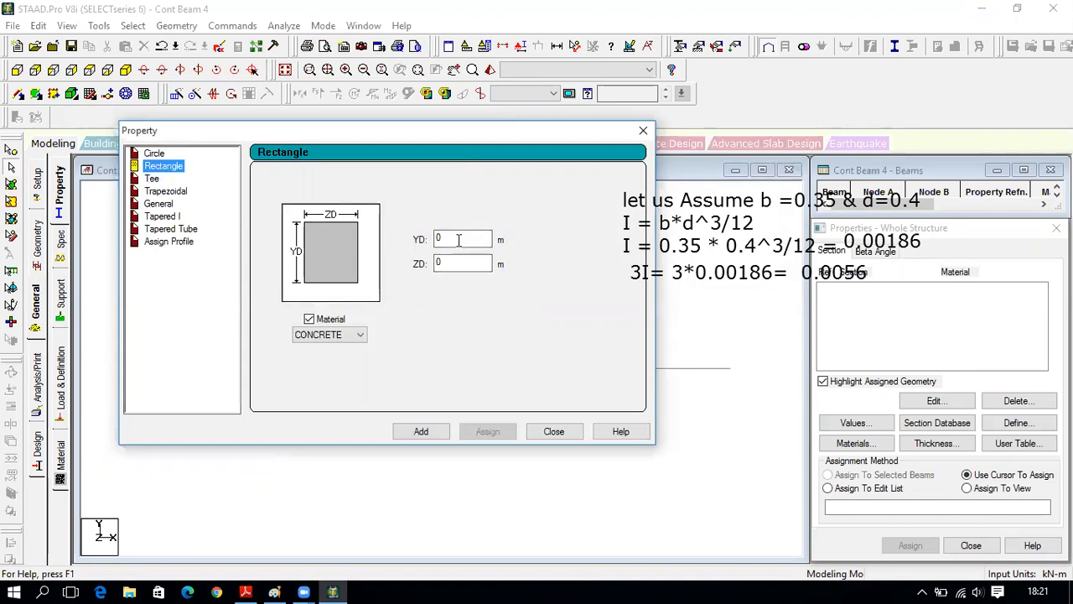
{"action": "left_click", "coordinate": [155, 204]}
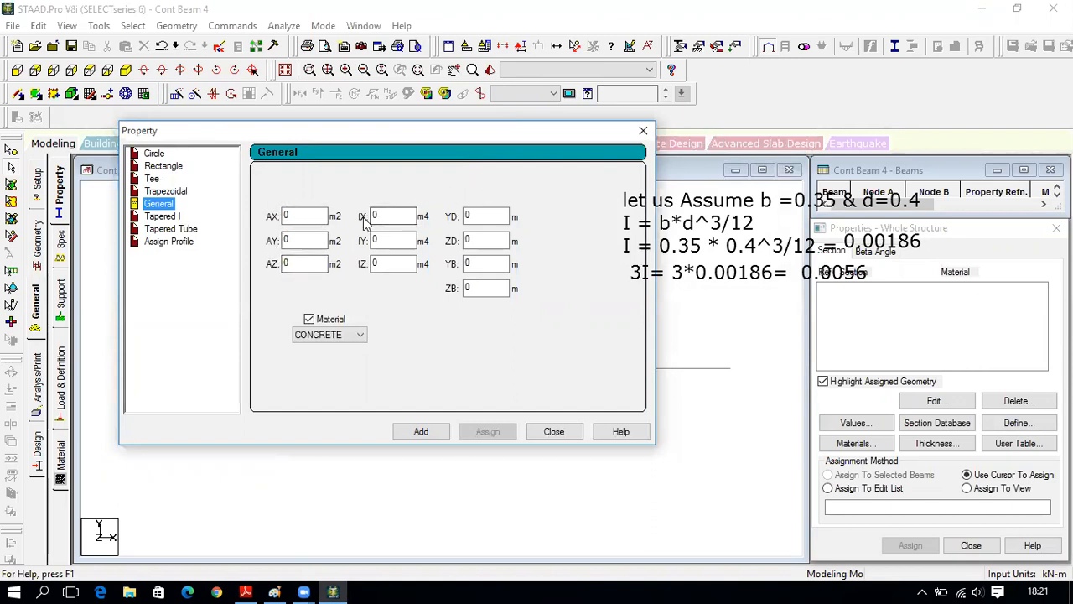
{"action": "left_click", "coordinate": [374, 263]}
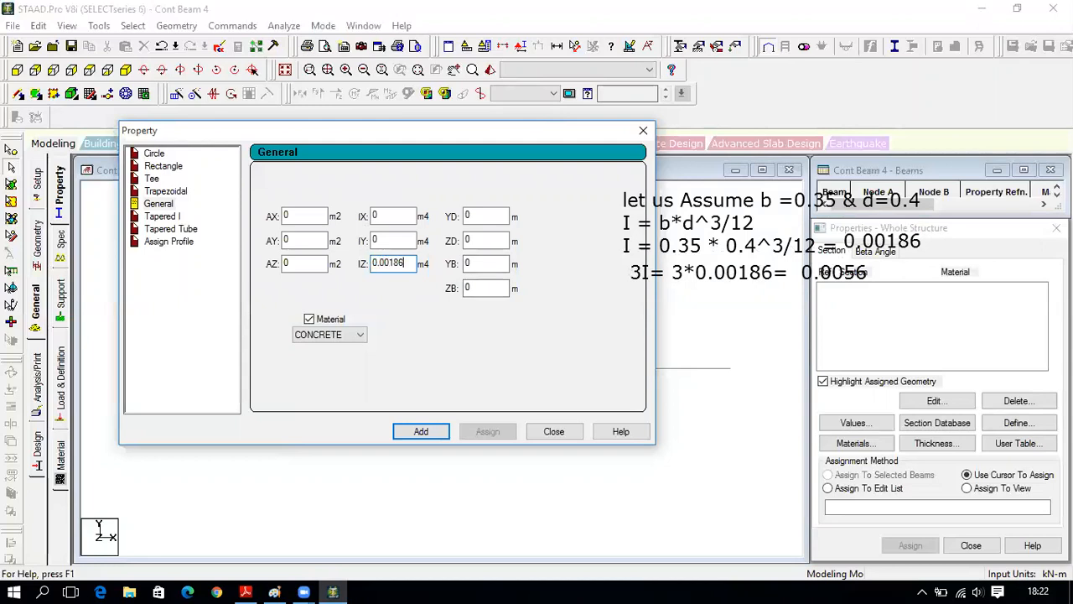
{"action": "left_click", "coordinate": [421, 431]}
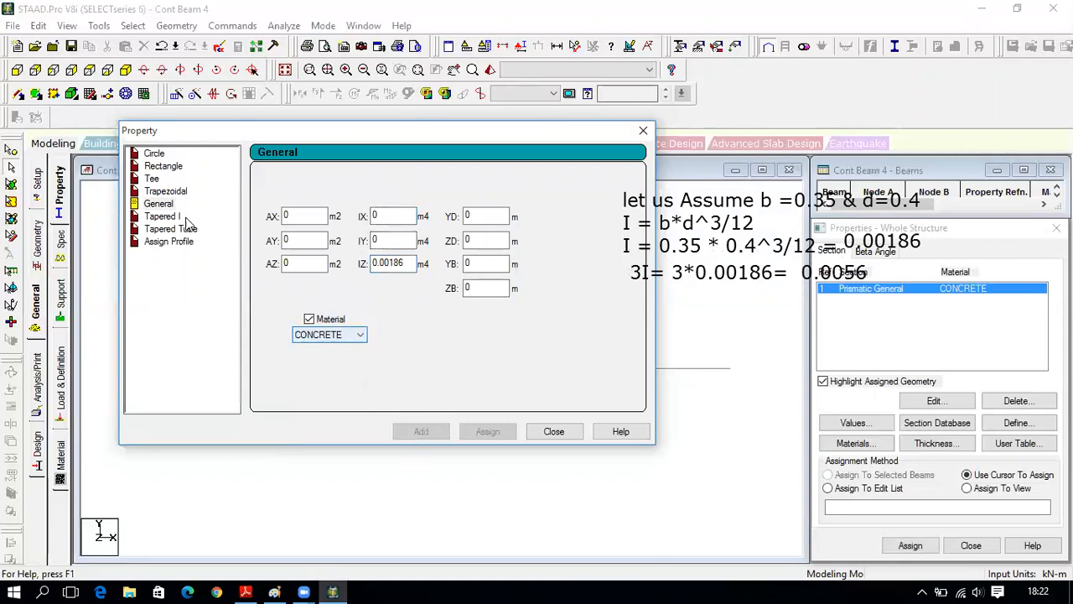
Add a second General section property with IZ set to the 3I value 0.0056 m4 and CONCRETE material
{"action": "left_click_drag", "start_coordinate": [404, 263], "coordinate": [361, 267]}
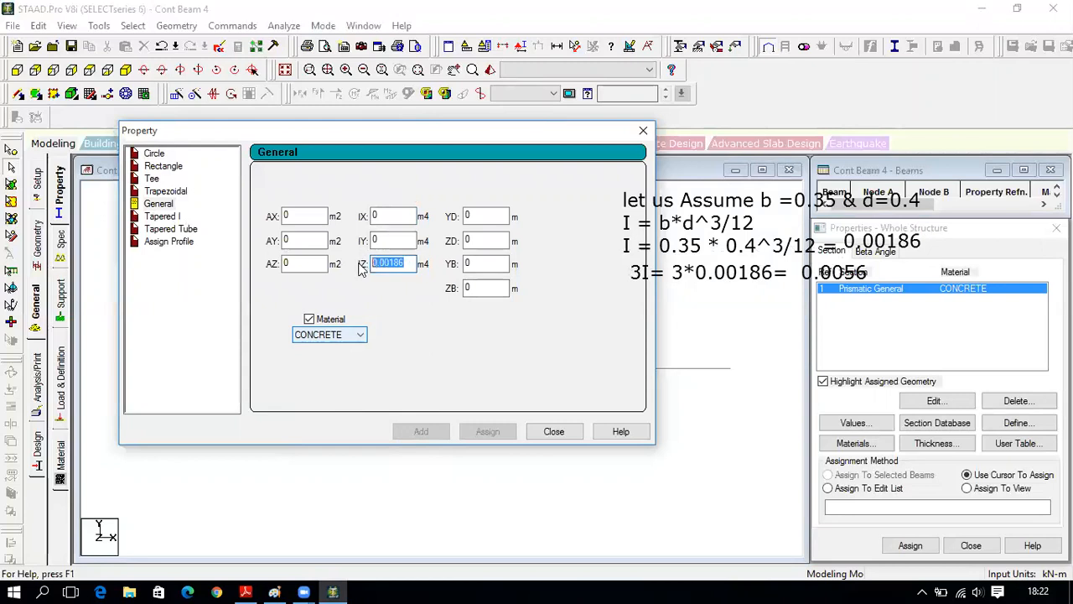
{"action": "type", "text": "0."}
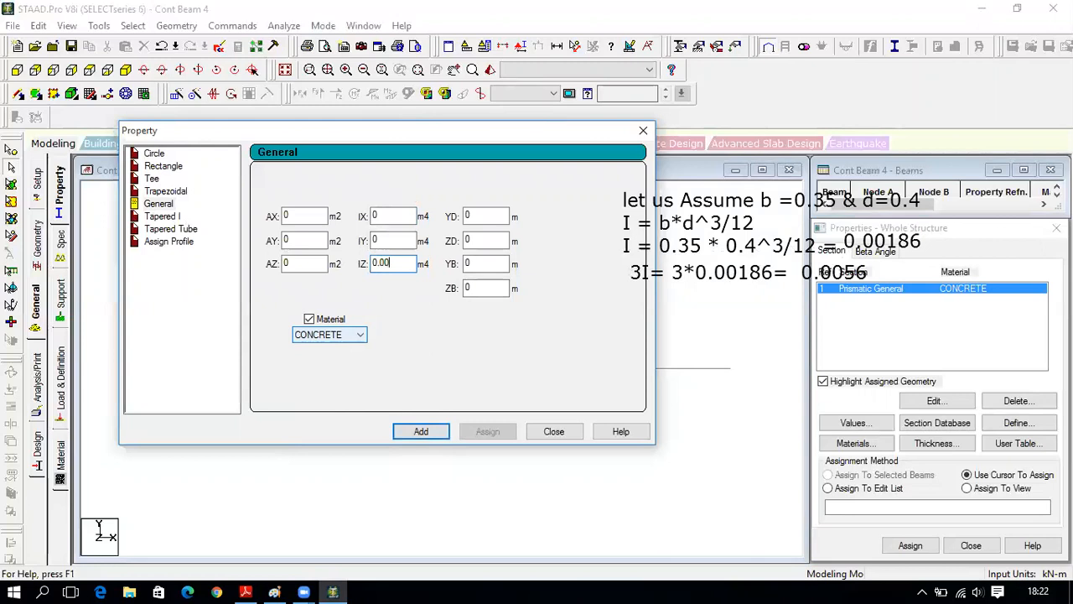
{"action": "left_click", "coordinate": [427, 434]}
{"action": "left_click", "coordinate": [553, 432]}
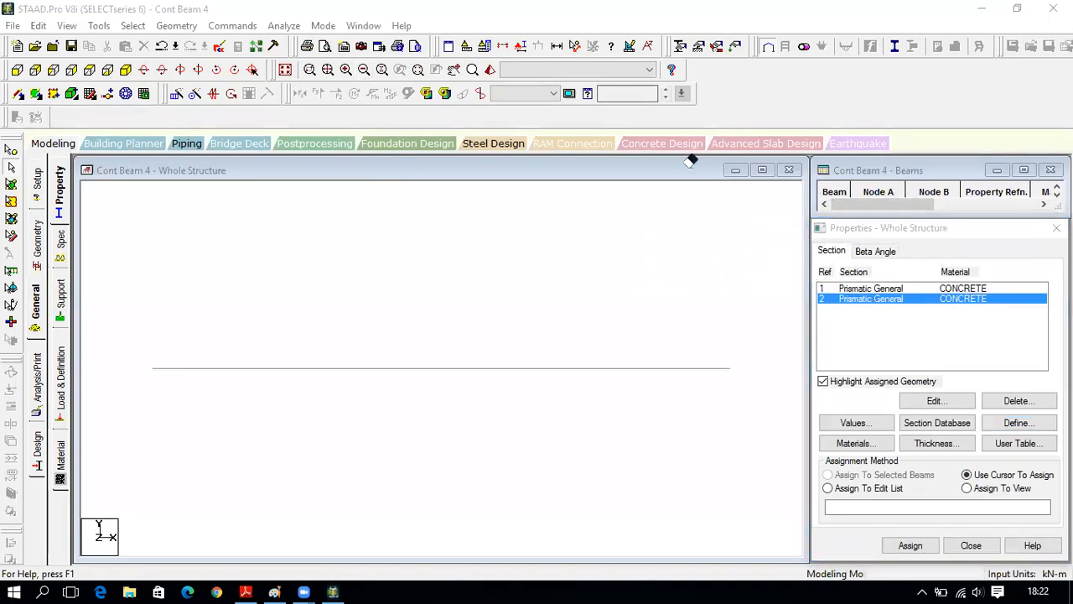
Assign General section 1 to the first span and General section 2 to the second span of the beam
{"action": "left_click", "coordinate": [927, 289]}
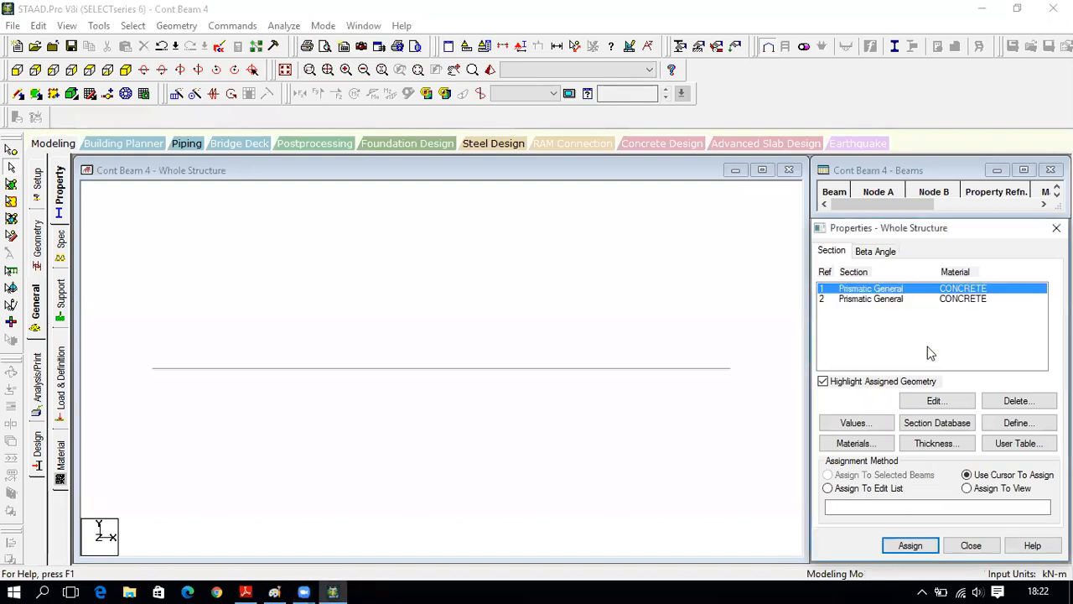
{"action": "left_click", "coordinate": [910, 545]}
{"action": "left_click", "coordinate": [303, 368]}
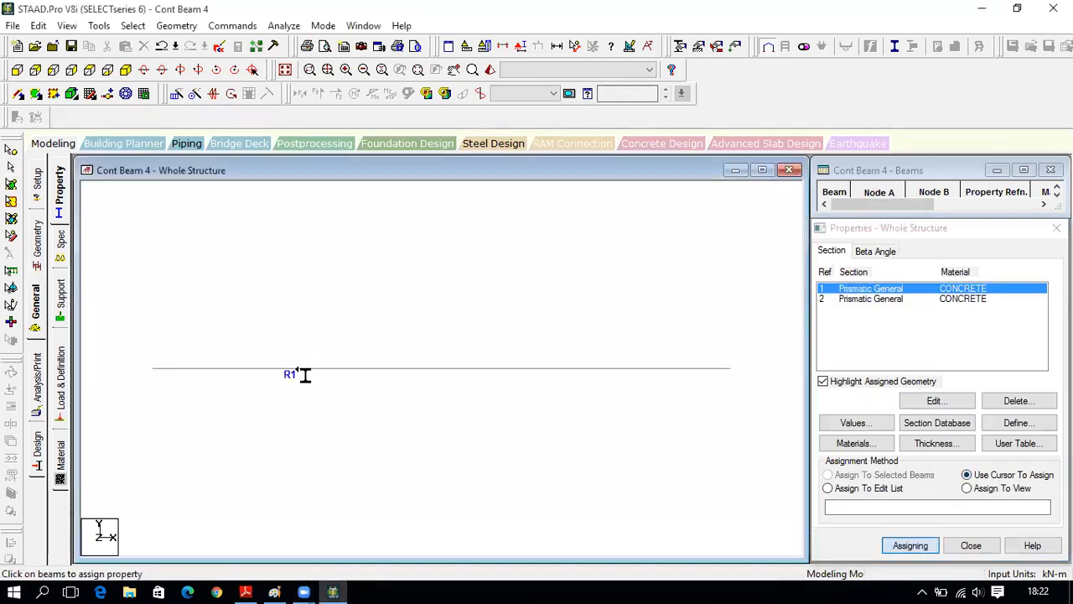
{"action": "left_click", "coordinate": [995, 301]}
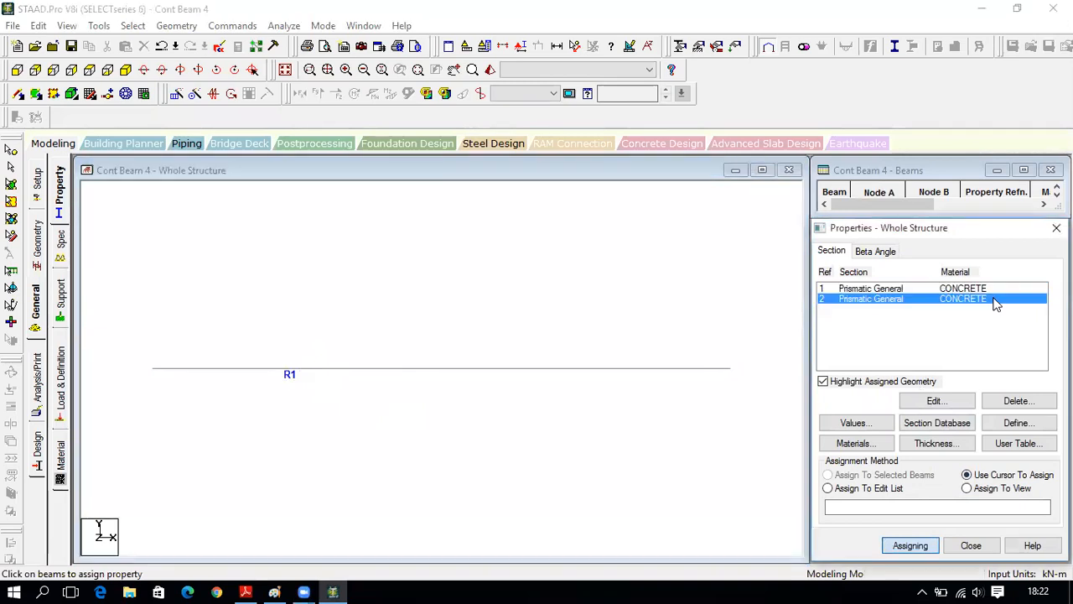
{"action": "left_click", "coordinate": [655, 371]}
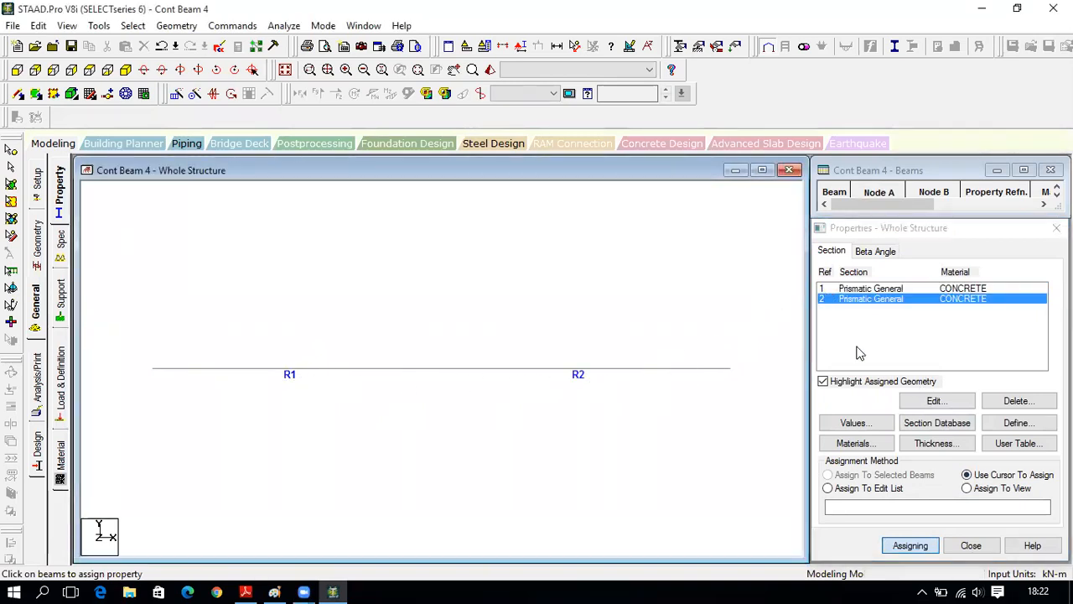
{"action": "left_click", "coordinate": [971, 546]}
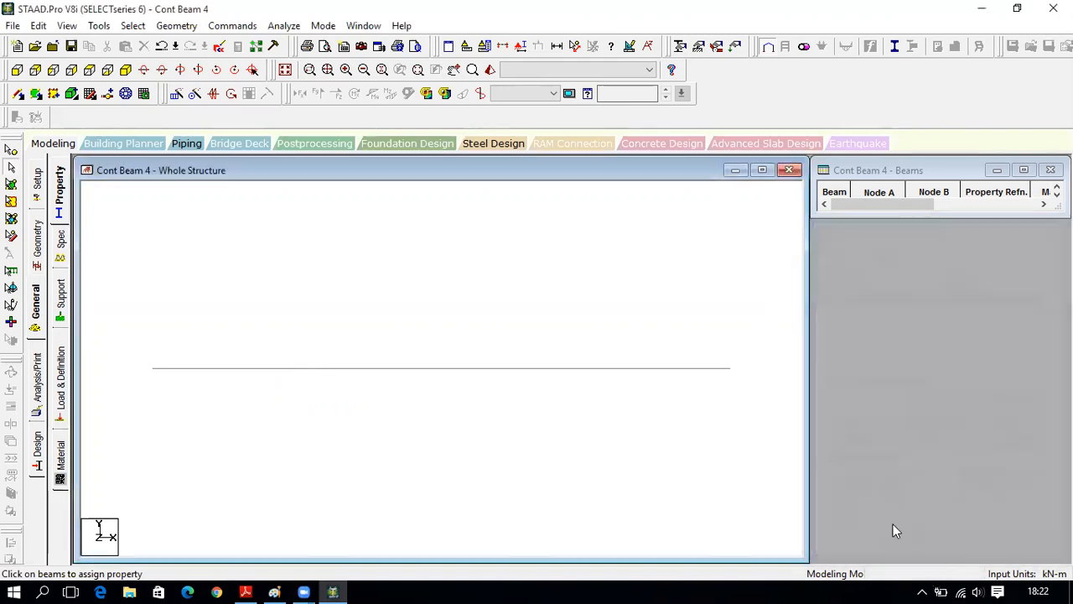
View the beam in the 3D rendered view, accept the auto save of the modified structure, and return to the modelling view
{"action": "left_click", "coordinate": [762, 170]}
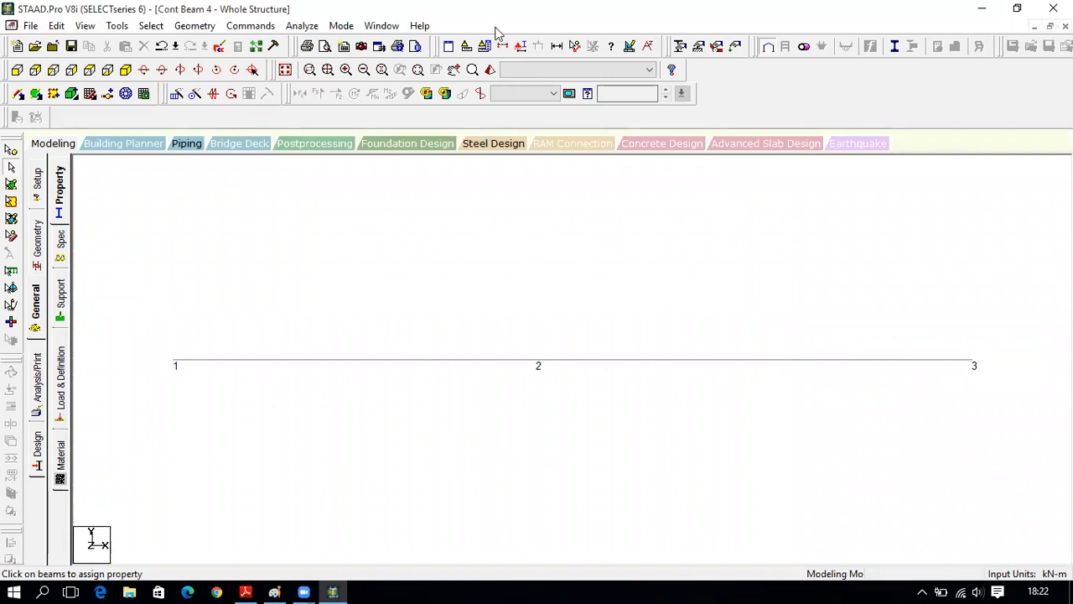
{"action": "left_click", "coordinate": [490, 70]}
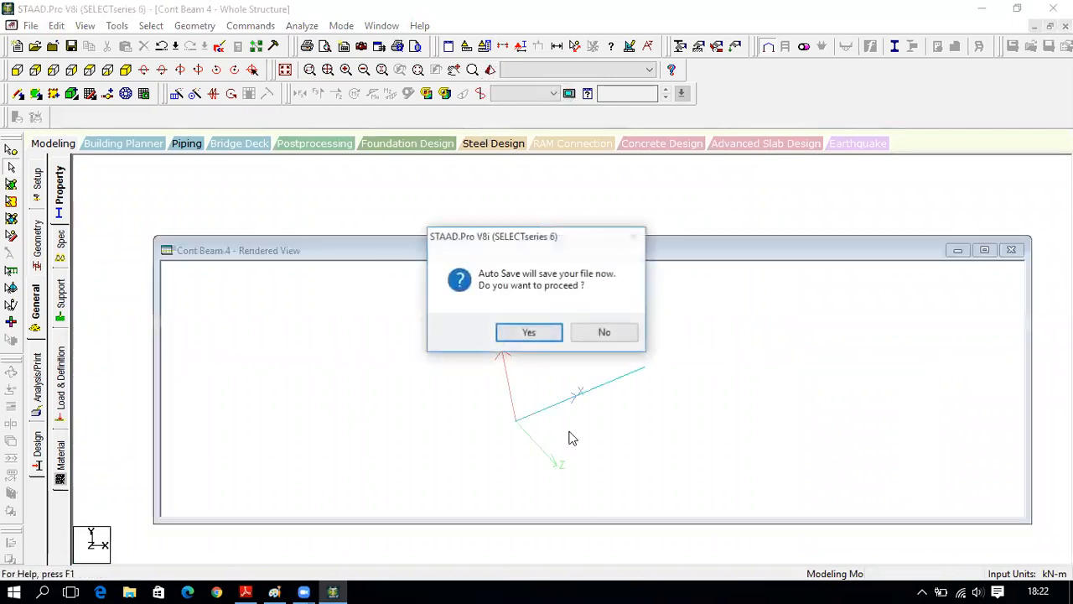
{"action": "left_click", "coordinate": [527, 333]}
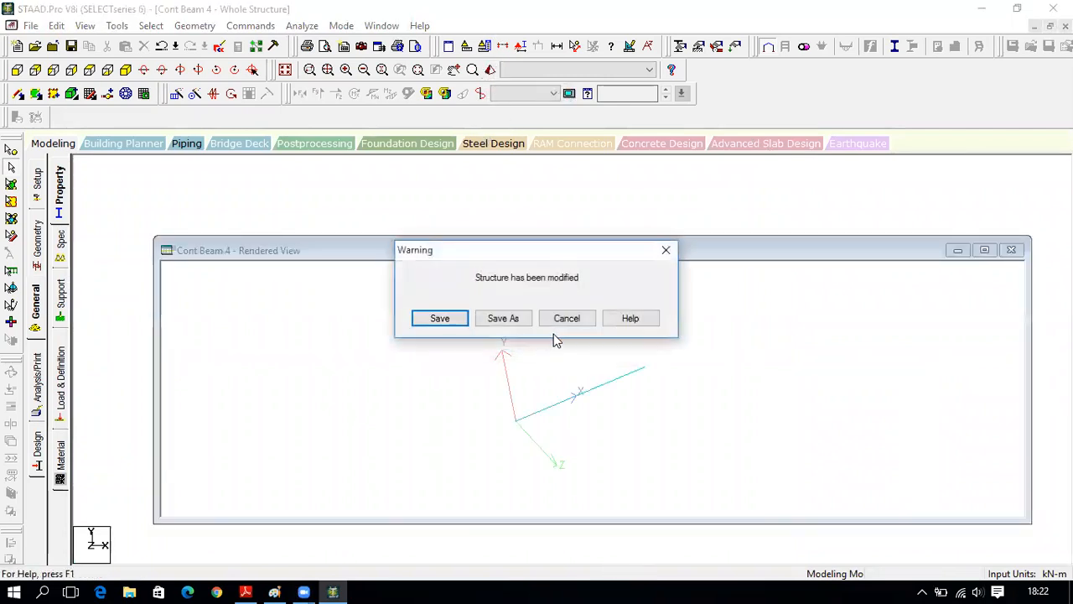
{"action": "left_click", "coordinate": [459, 322]}
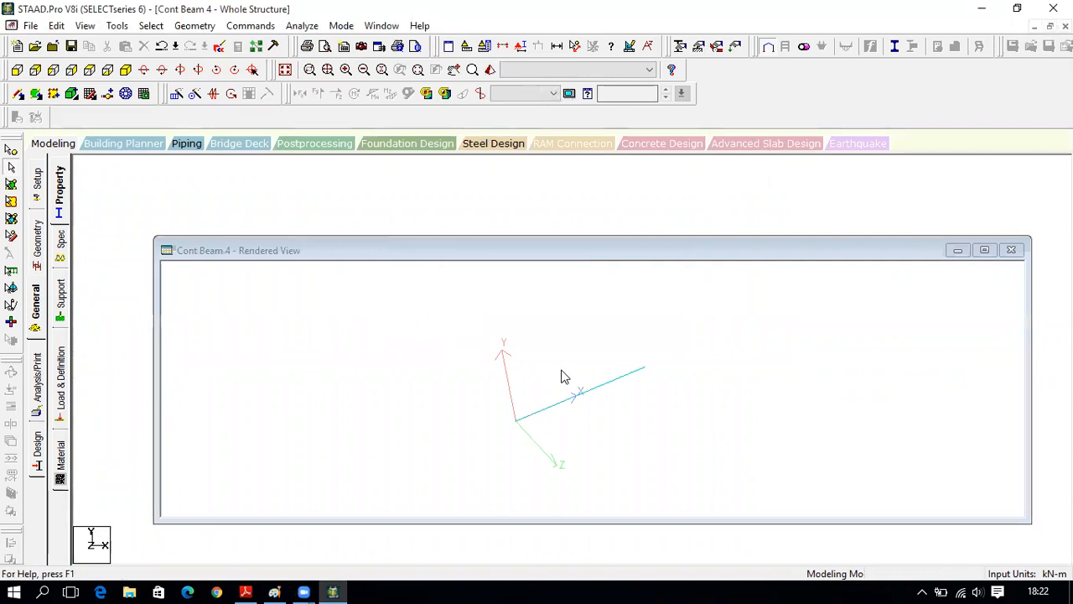
{"action": "left_click", "coordinate": [1010, 254]}
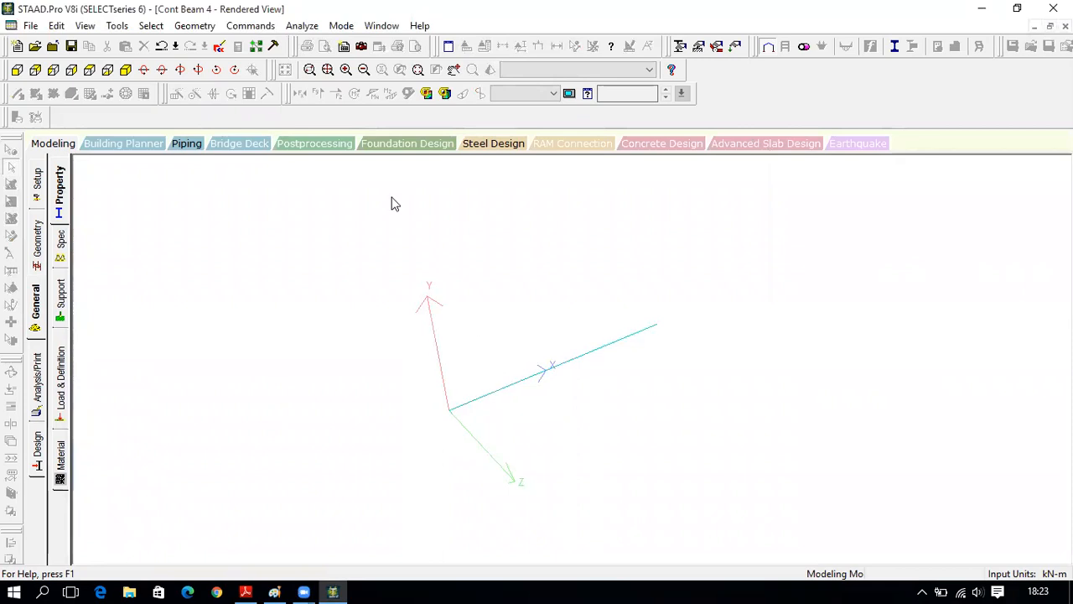
{"action": "left_click", "coordinate": [69, 148]}
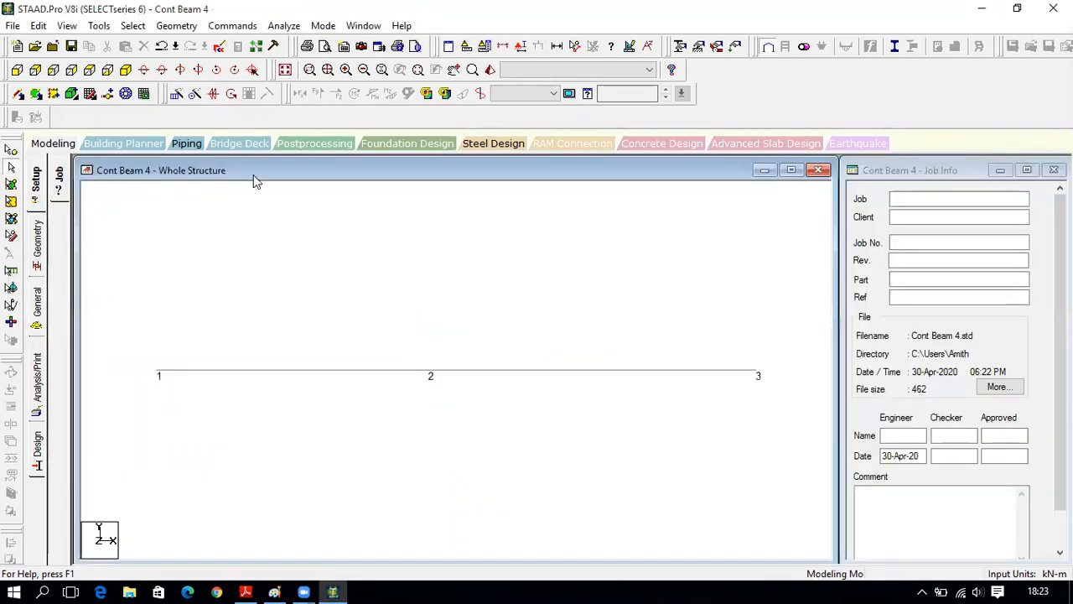
Inspect the first span's beam details and check which span each of the two General sections is assigned to
{"action": "left_click", "coordinate": [347, 373]}
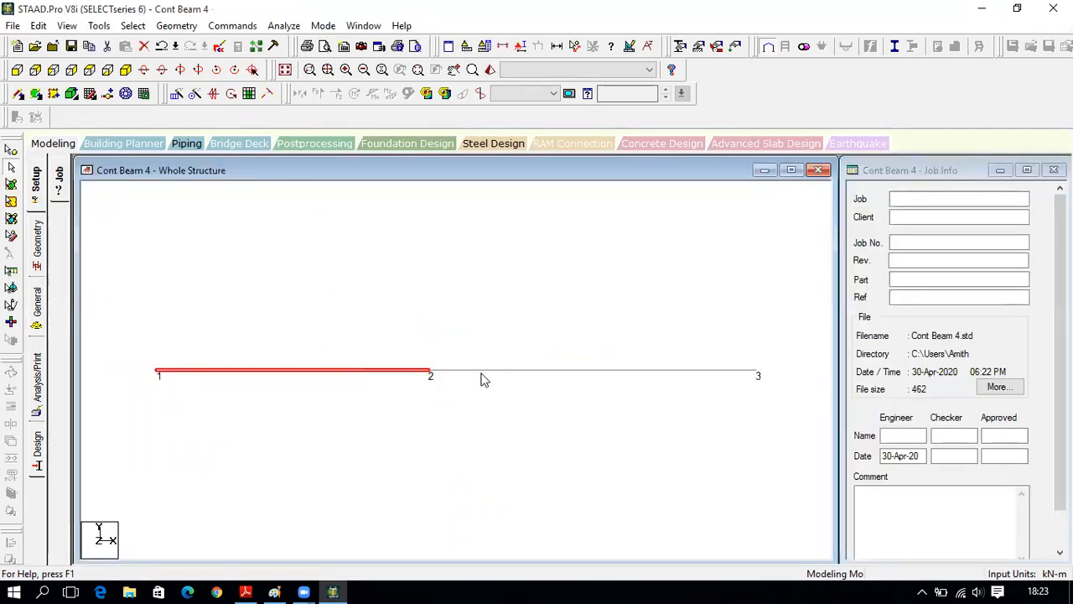
{"action": "double_click", "coordinate": [333, 375]}
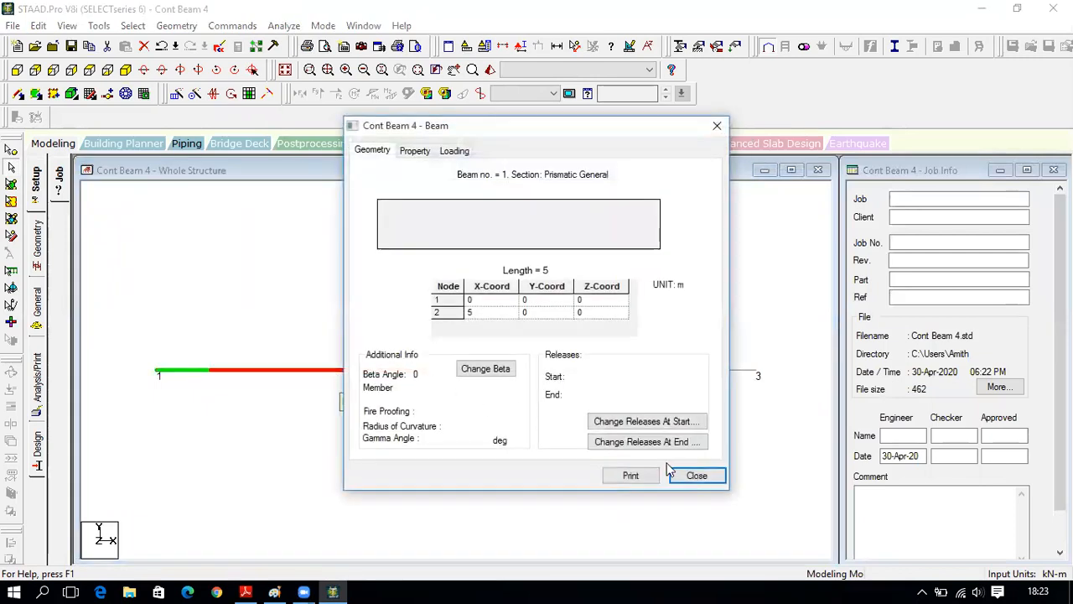
{"action": "left_click", "coordinate": [695, 475]}
{"action": "left_click", "coordinate": [37, 309]}
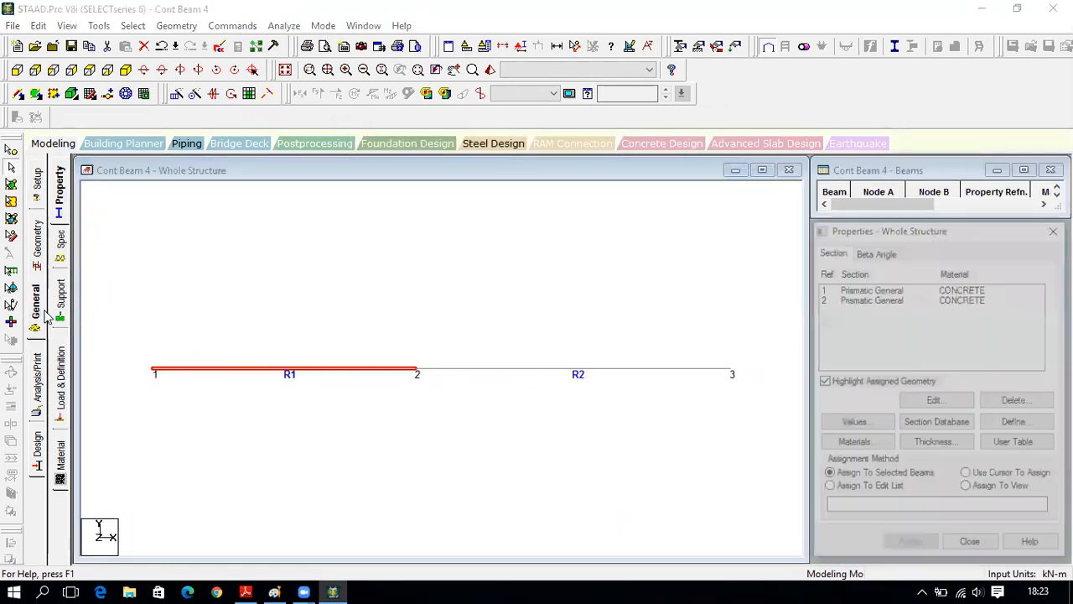
{"action": "left_click", "coordinate": [868, 289]}
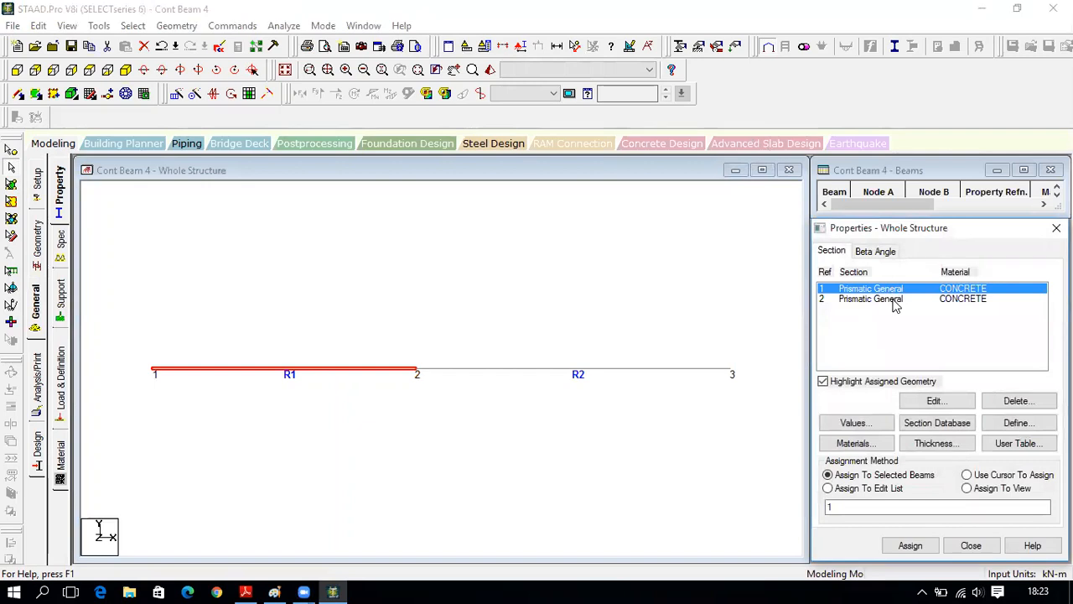
{"action": "left_click", "coordinate": [843, 299]}
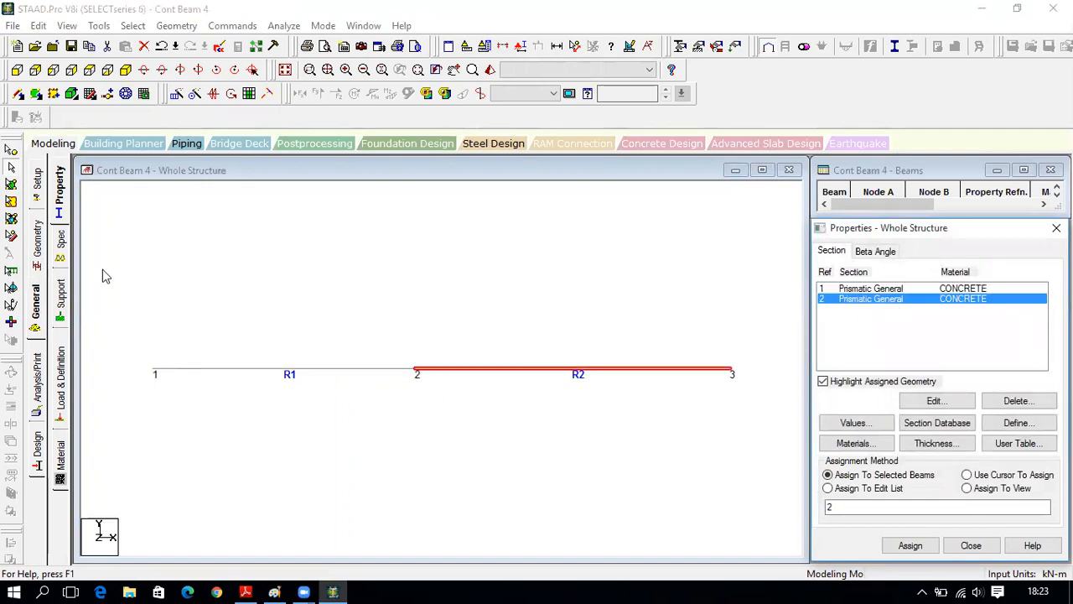
{"action": "left_click", "coordinate": [394, 176]}
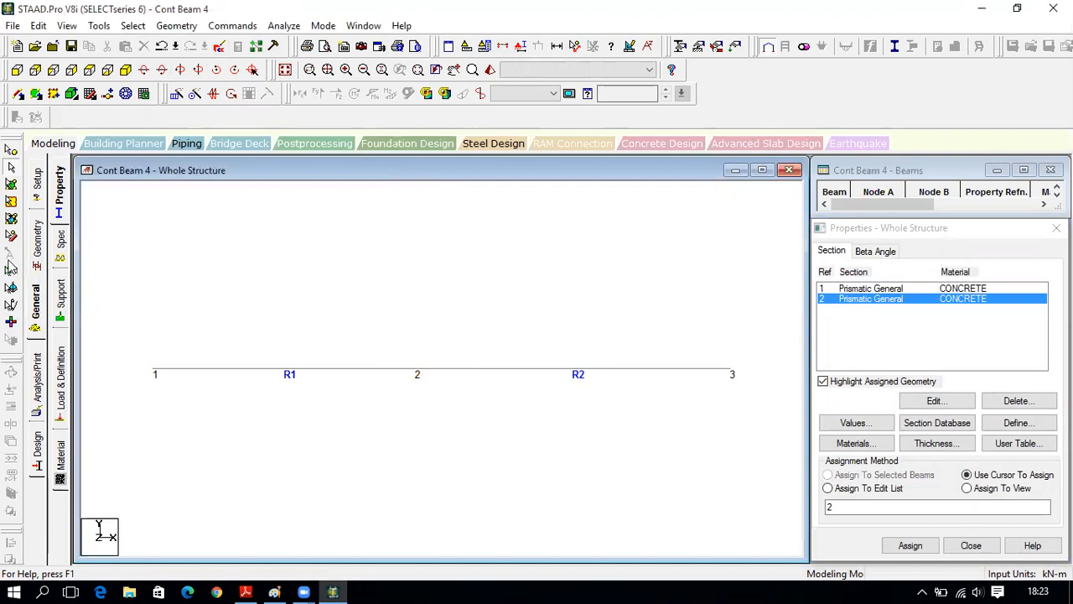
Create a fixed support and a pinned support, checking the support types against the Problem 314 figure in Adobe Reader
{"action": "left_click", "coordinate": [60, 298]}
{"action": "left_click", "coordinate": [952, 430]}
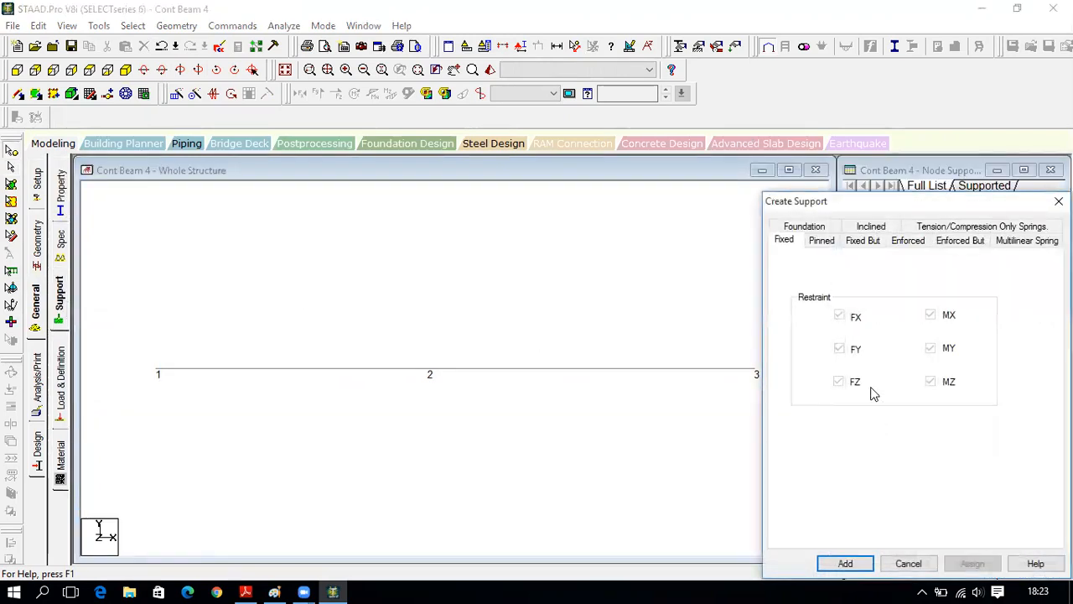
{"action": "left_click", "coordinate": [245, 592]}
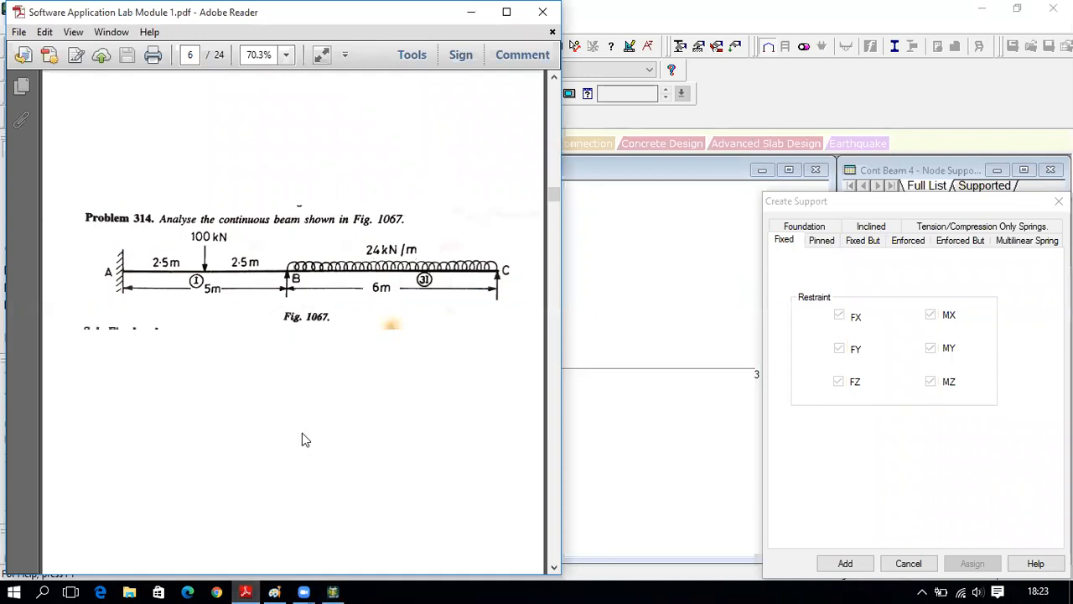
{"action": "left_click", "coordinate": [333, 592]}
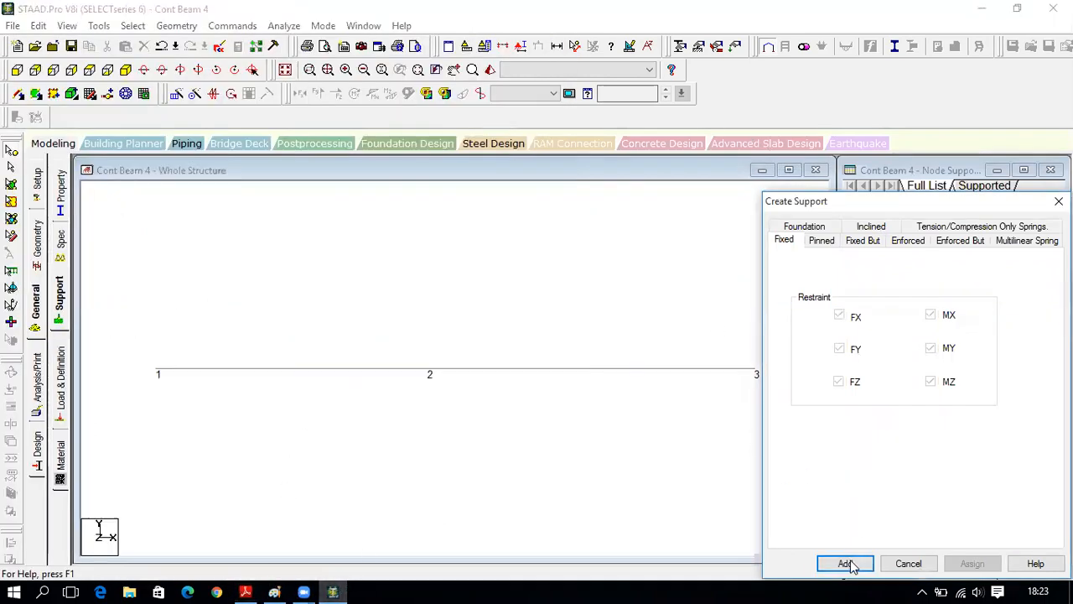
{"action": "left_click", "coordinate": [851, 566]}
{"action": "left_click", "coordinate": [948, 430]}
{"action": "left_click", "coordinate": [824, 242]}
{"action": "left_click", "coordinate": [846, 563]}
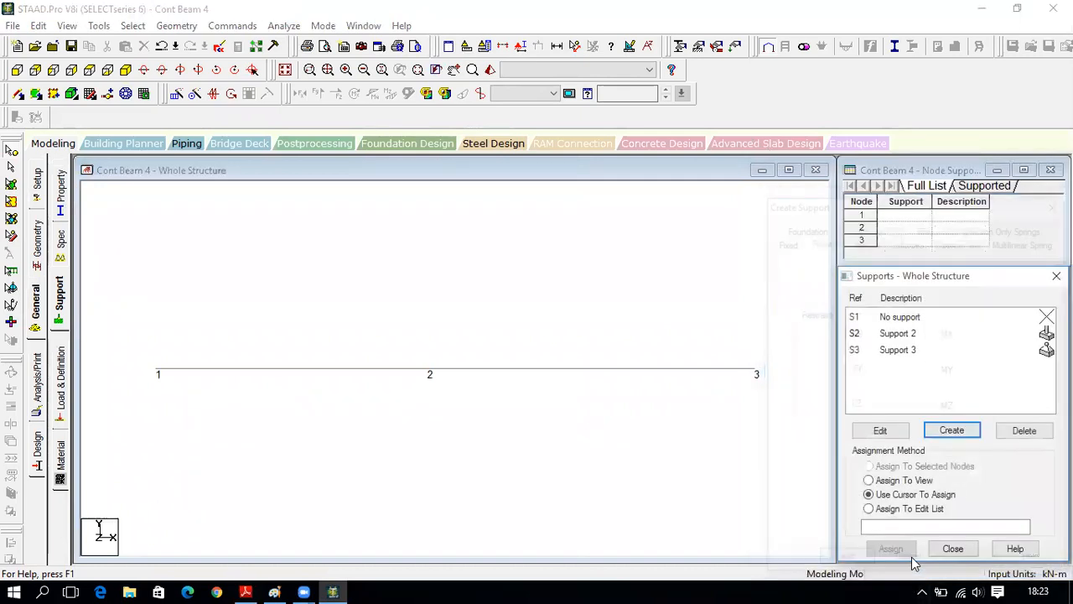
Assign the fixed support to node 1 and the pinned support to nodes 2 and 3
{"action": "left_click", "coordinate": [970, 334]}
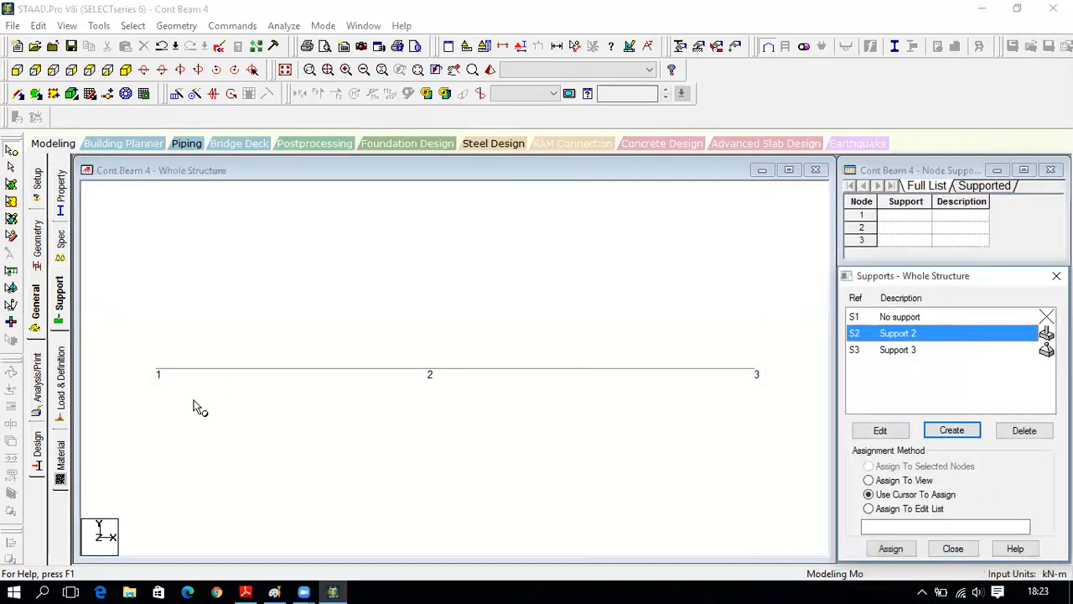
{"action": "left_click", "coordinate": [891, 548]}
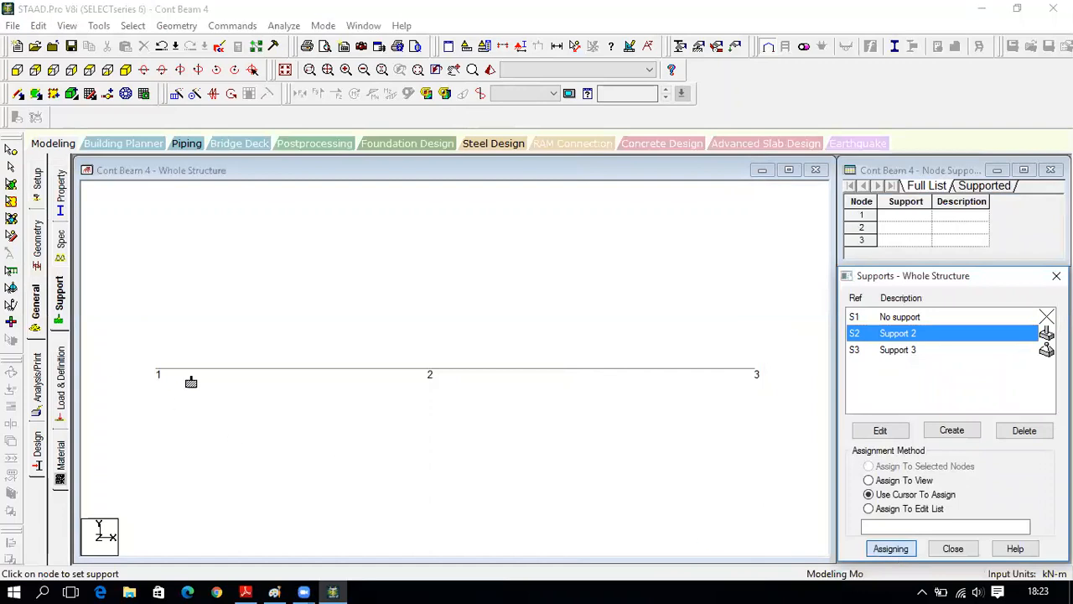
{"action": "left_click", "coordinate": [156, 373]}
{"action": "left_click", "coordinate": [899, 352]}
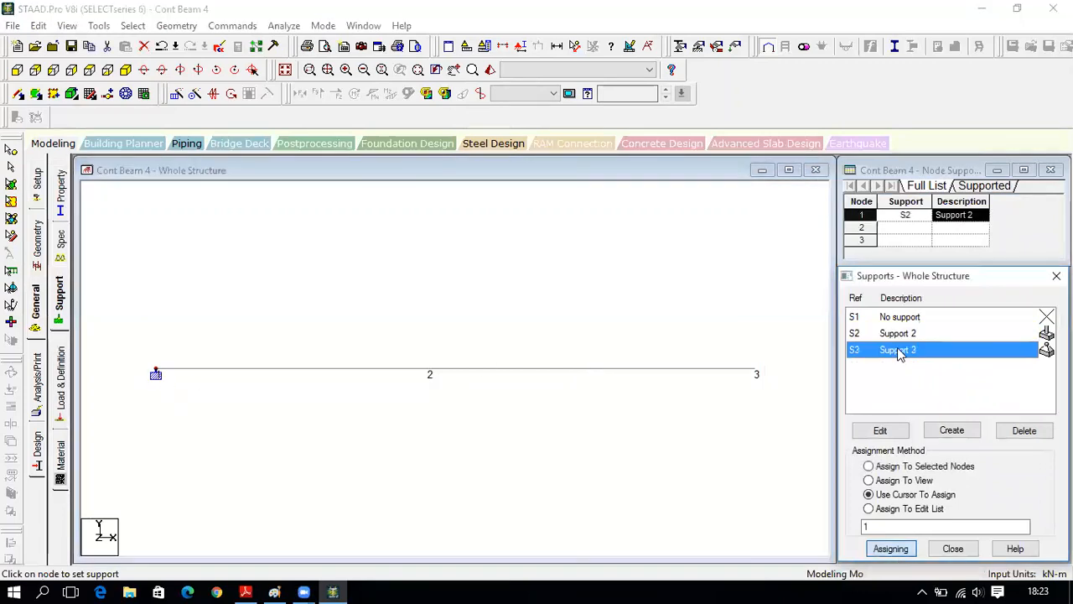
{"action": "left_click", "coordinate": [429, 371]}
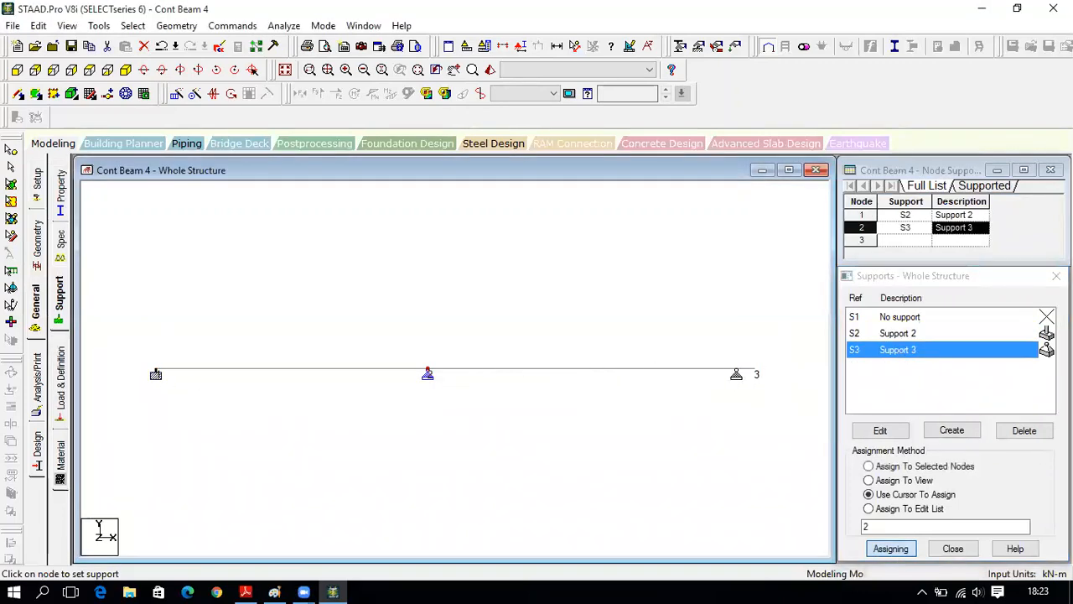
{"action": "left_click", "coordinate": [736, 374]}
{"action": "left_click", "coordinate": [953, 548]}
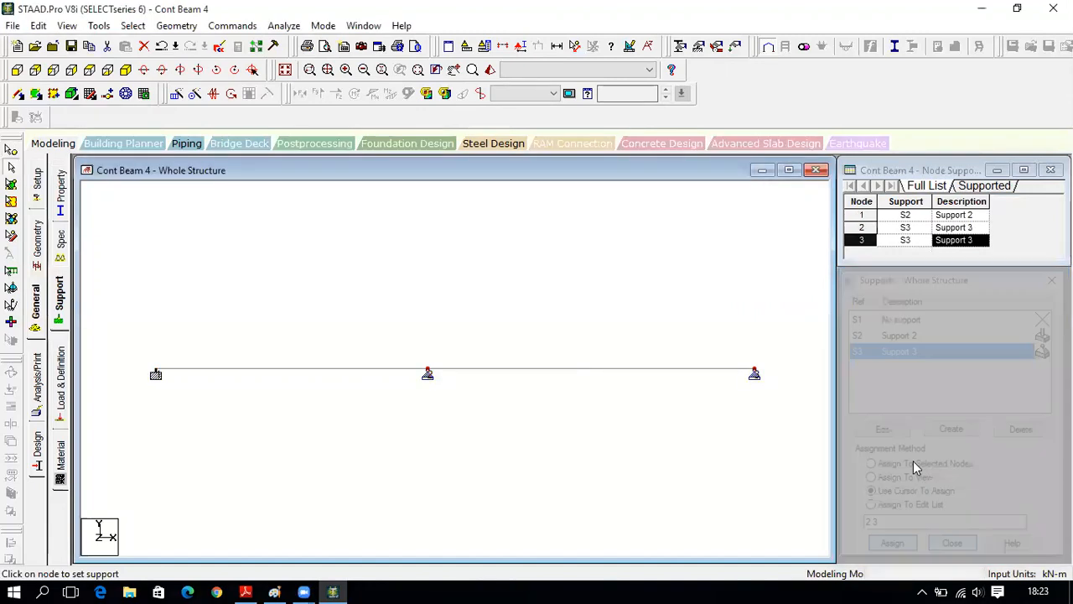
{"action": "left_click", "coordinate": [790, 171]}
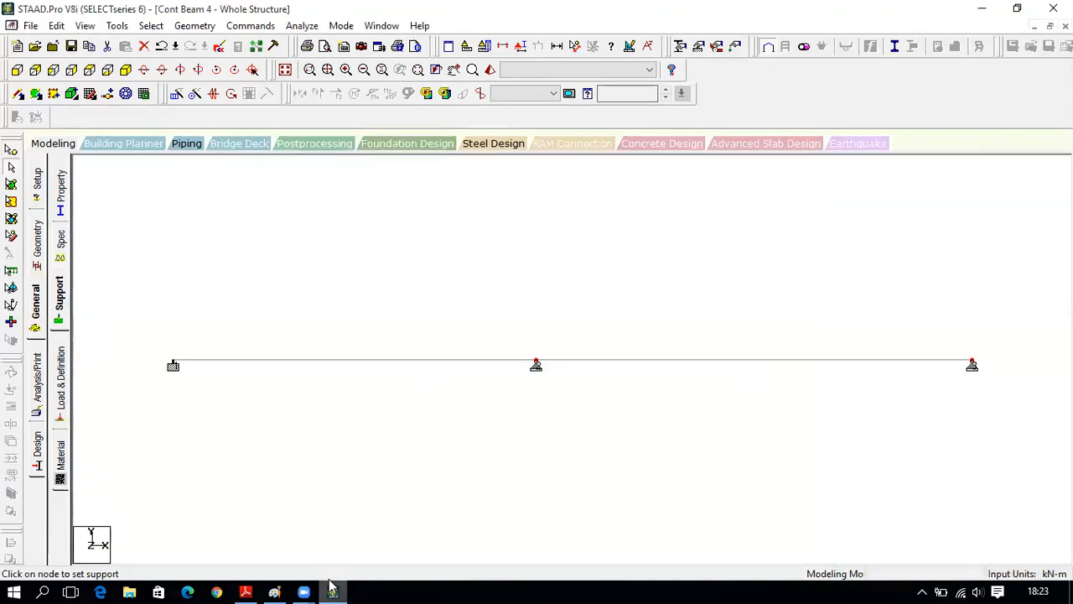
Check the loads in the Problem 314 PDF figure, and add primary load case 1 titled LOAD CASE 1 with loading type None in STAAD.Pro
{"action": "left_click", "coordinate": [246, 592]}
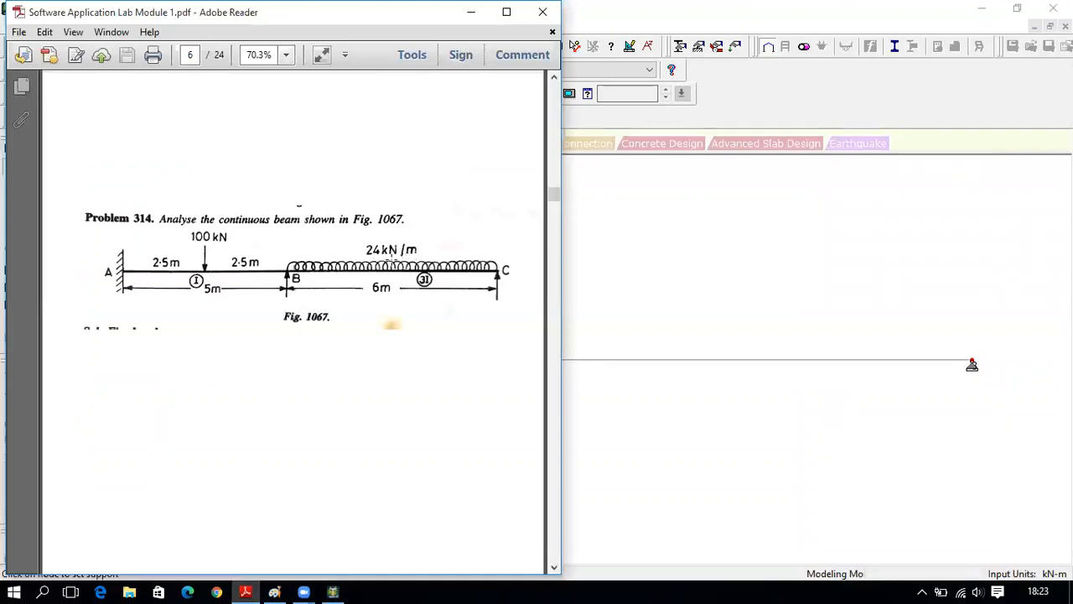
{"action": "left_click", "coordinate": [333, 587]}
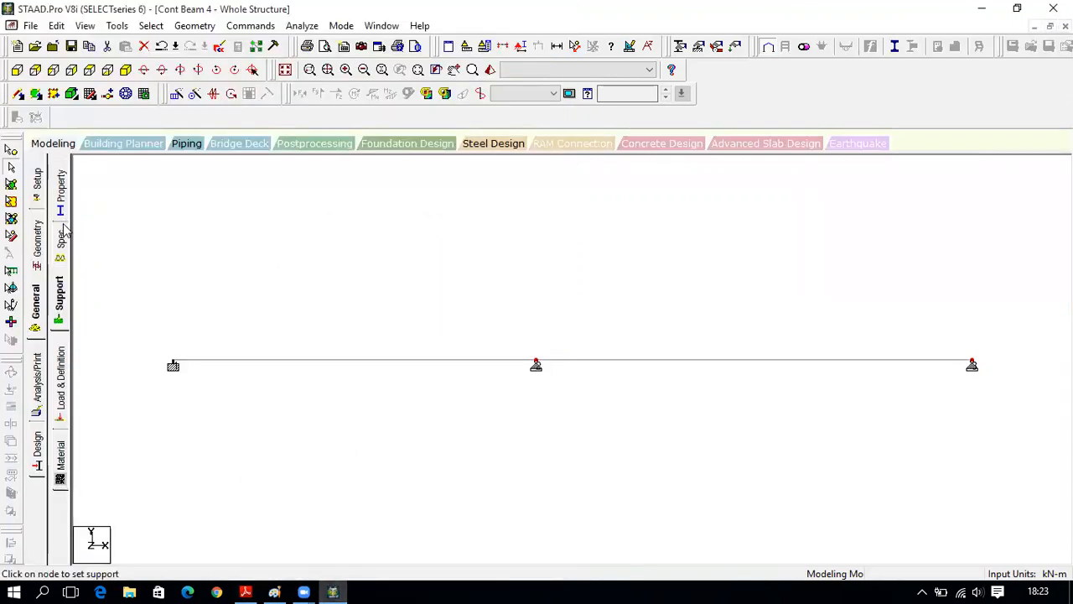
{"action": "left_click", "coordinate": [63, 386]}
{"action": "left_click", "coordinate": [893, 196]}
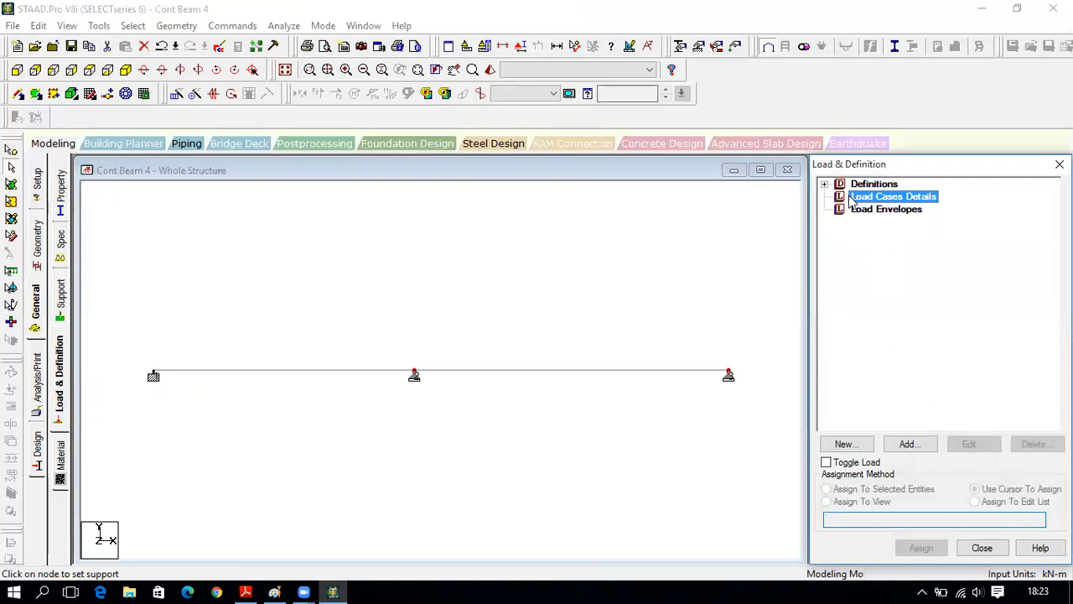
{"action": "left_click", "coordinate": [911, 445]}
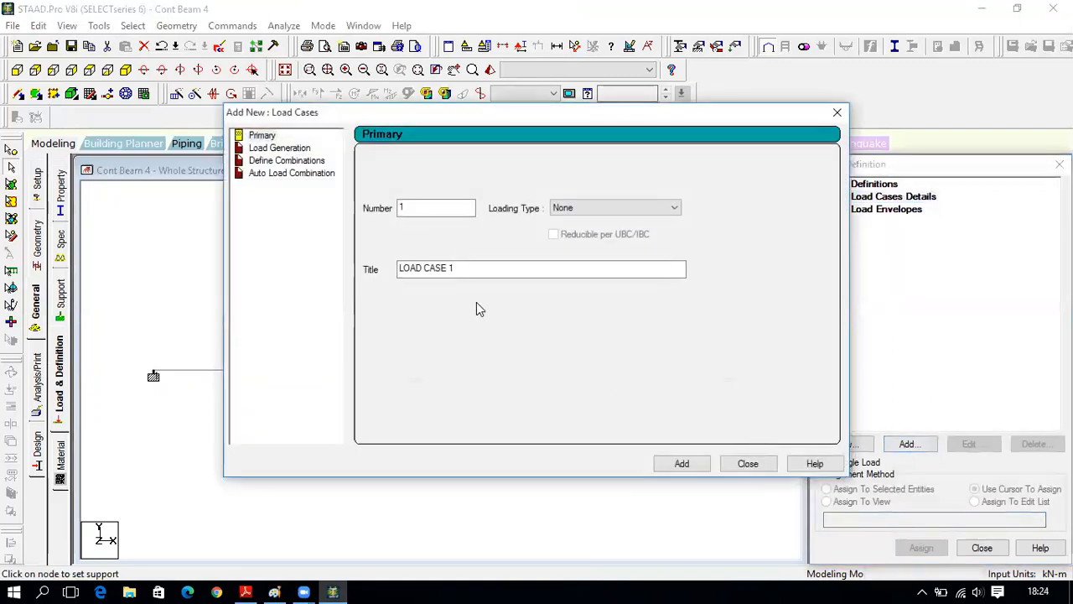
{"action": "left_click", "coordinate": [709, 465]}
{"action": "left_click", "coordinate": [748, 463]}
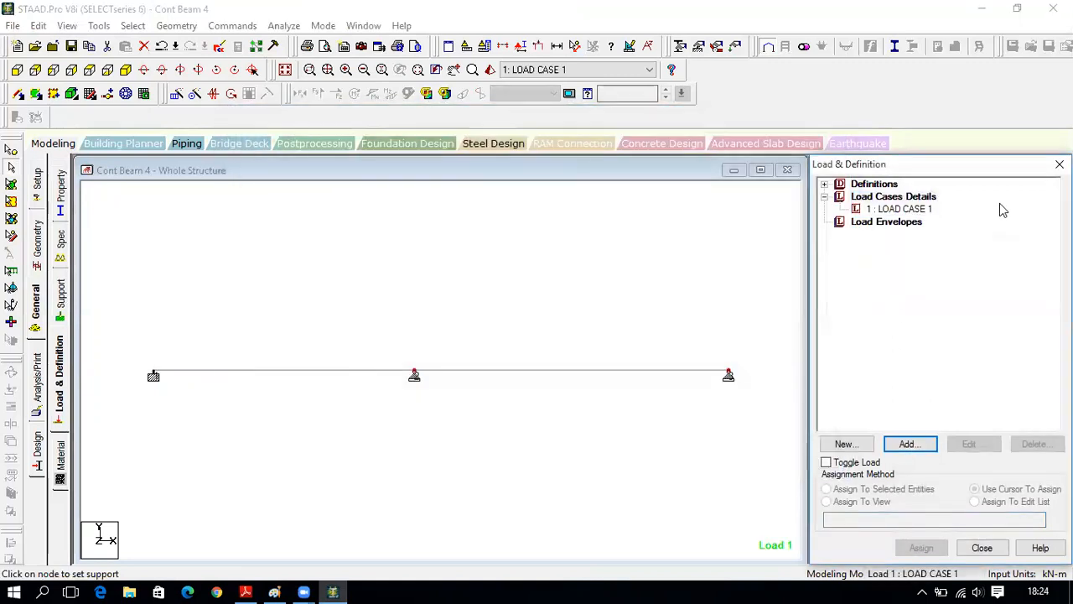
Add a uniform member force of -24 kN/m in direction GY to load case 1, and open the concentrated member force settings
{"action": "left_click", "coordinate": [901, 209]}
{"action": "left_click", "coordinate": [928, 447]}
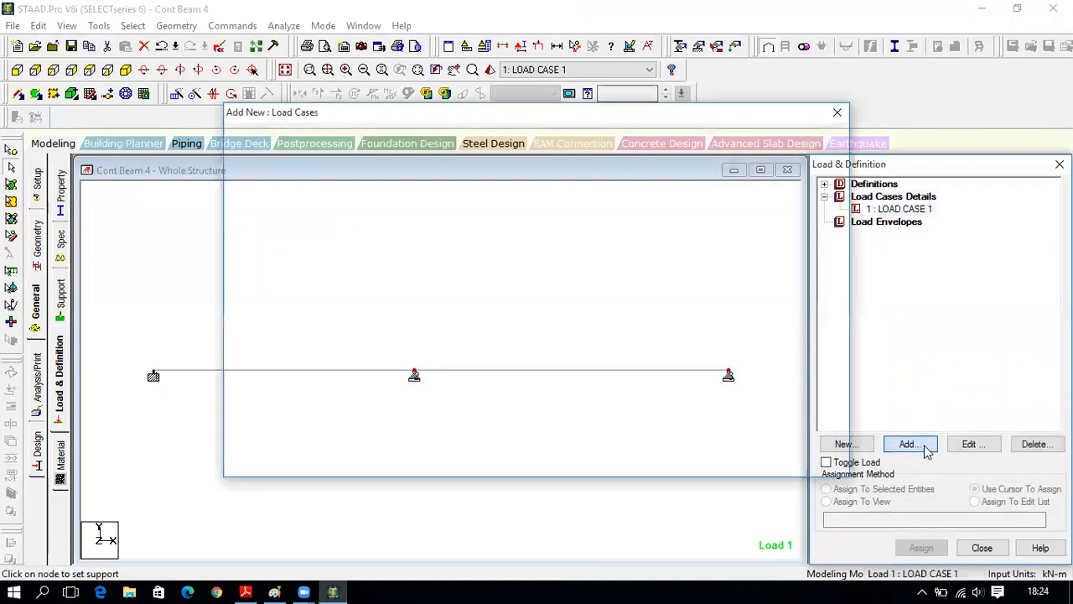
{"action": "left_click", "coordinate": [205, 104]}
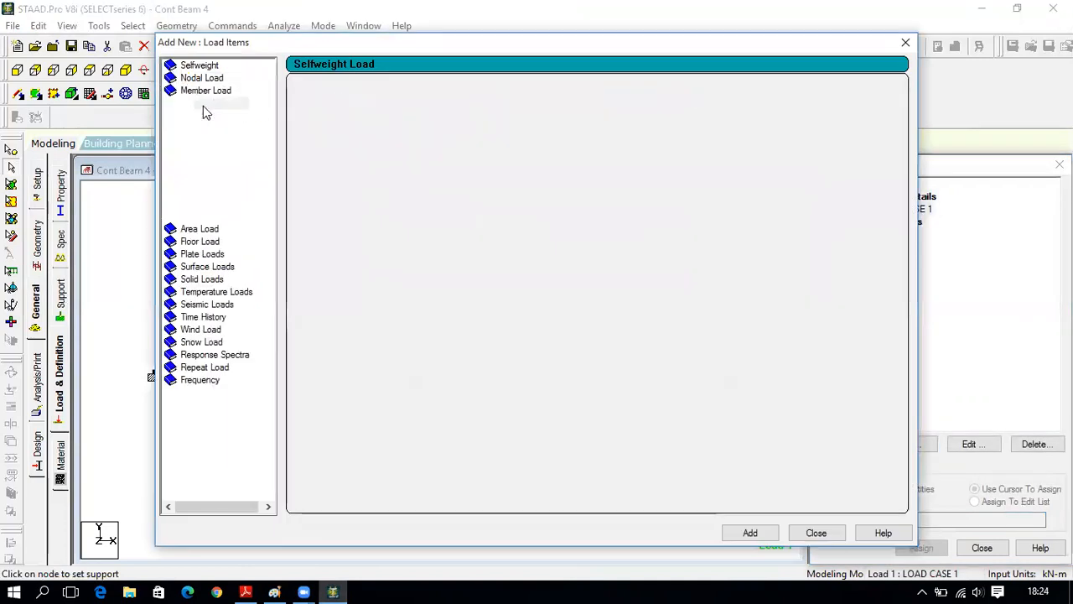
{"action": "left_click", "coordinate": [331, 591]}
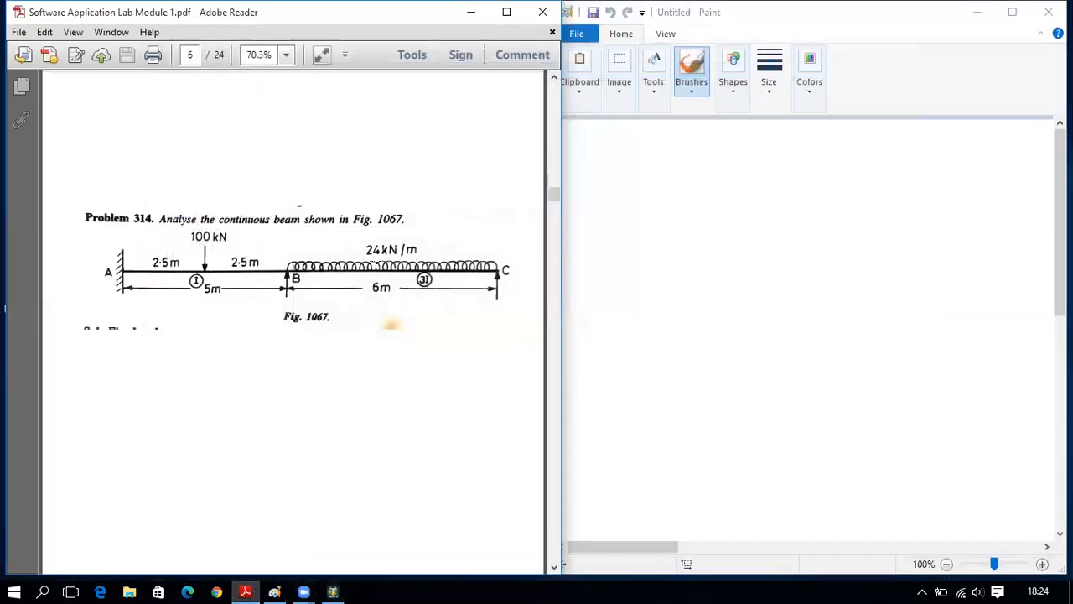
{"action": "left_click", "coordinate": [332, 591]}
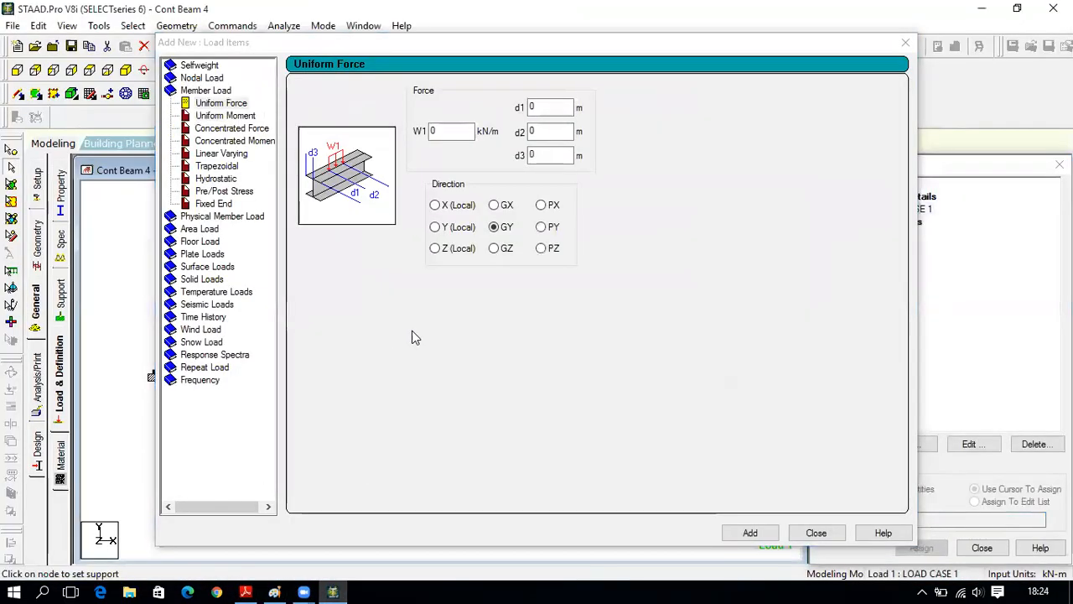
{"action": "left_click", "coordinate": [440, 132]}
{"action": "type", "text": "-24"}
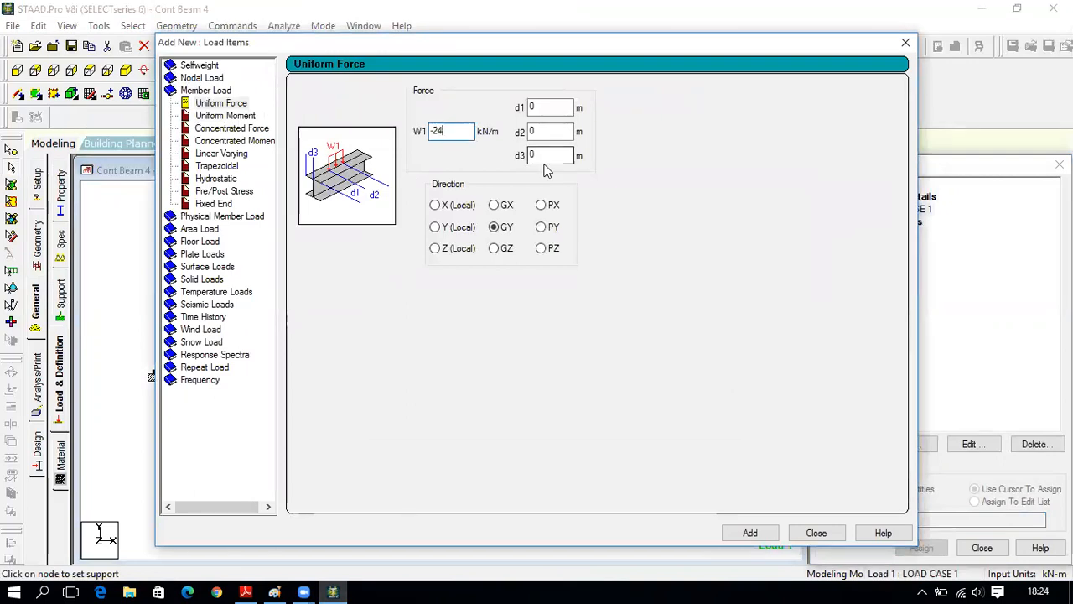
{"action": "left_click", "coordinate": [749, 532]}
{"action": "left_click", "coordinate": [227, 128]}
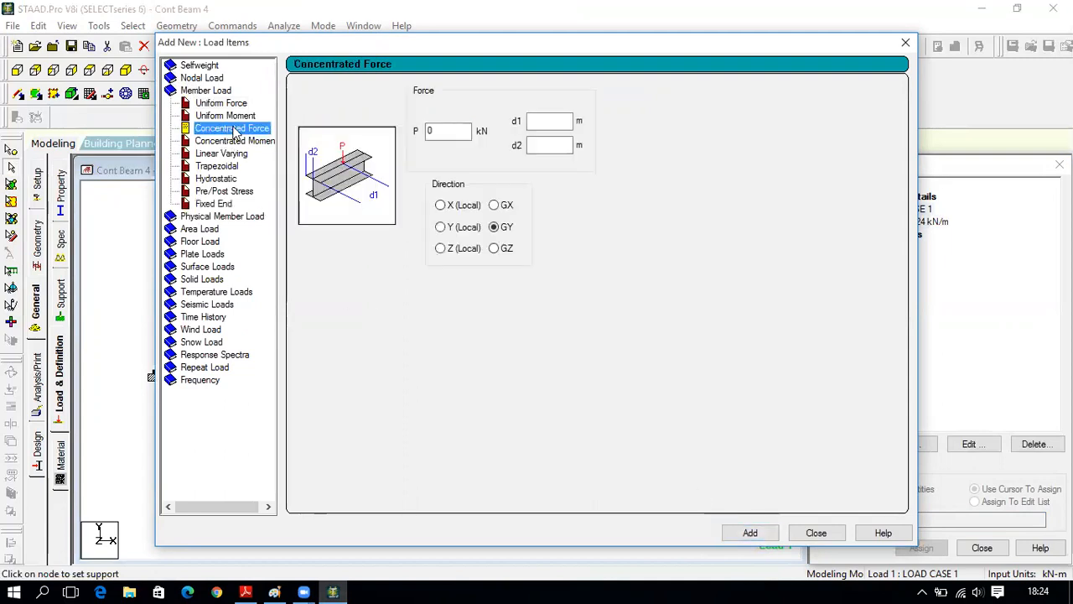
Mark the distance from support A to the 100 kN load as d1 on the Problem 314 figure in Adobe Reader, and erase the marks
{"action": "left_click", "coordinate": [246, 592]}
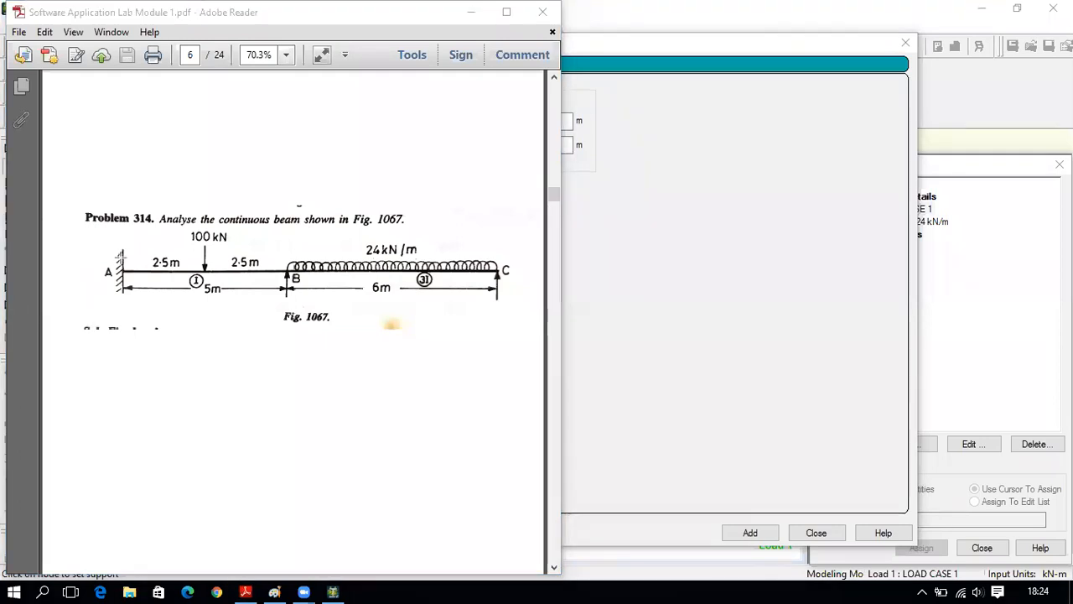
{"action": "left_click_drag", "start_coordinate": [120, 257], "coordinate": [203, 255]}
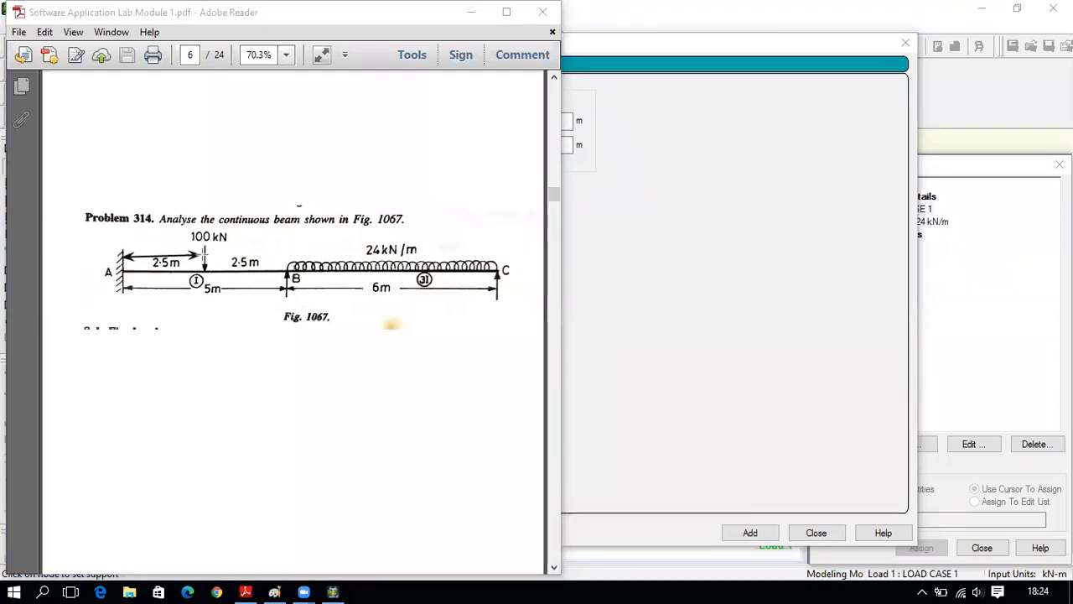
{"action": "left_click", "coordinate": [164, 244]}
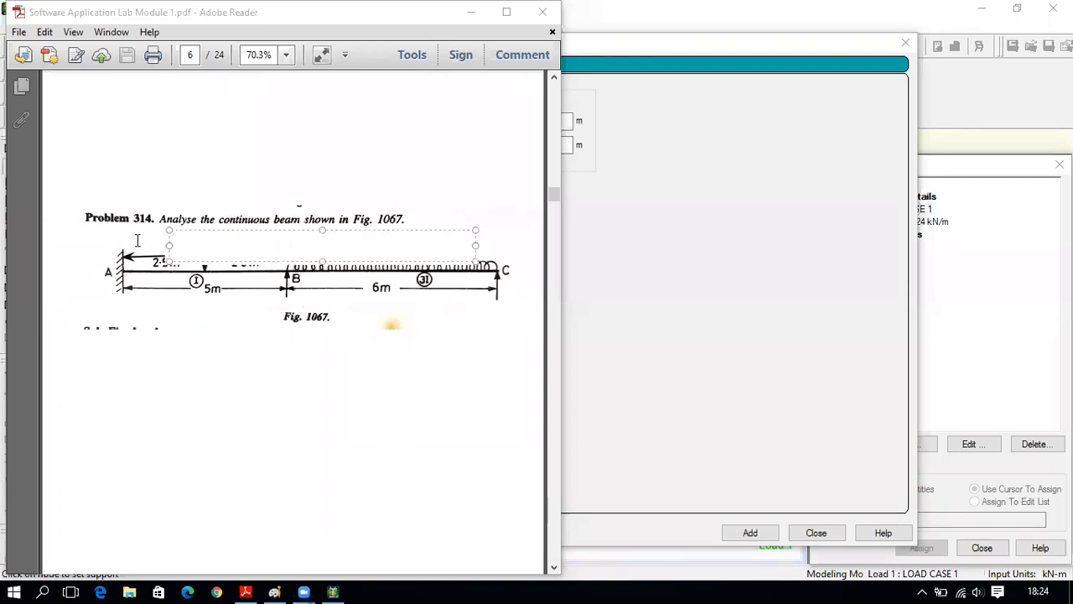
{"action": "key", "text": "Escape"}
{"action": "left_click", "coordinate": [139, 240]}
{"action": "type", "text": "d1"}
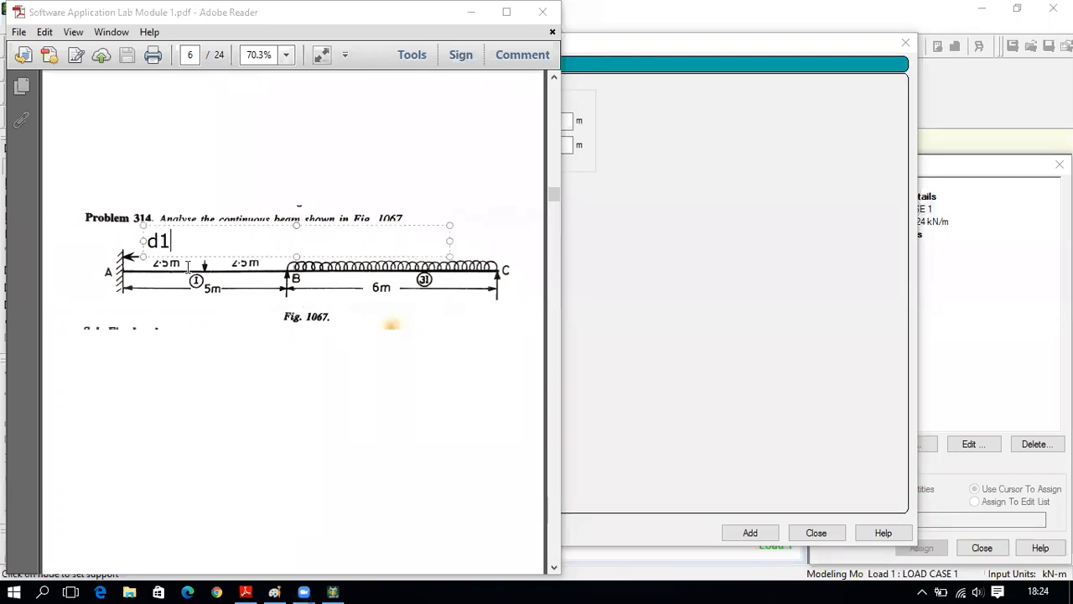
{"action": "key", "text": "Escape"}
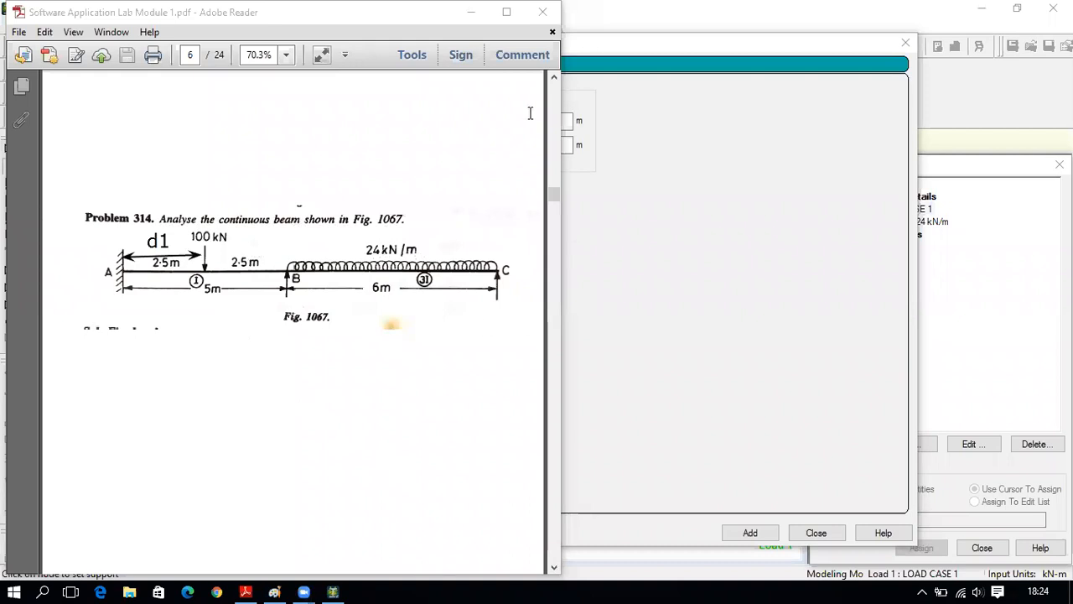
{"action": "left_click_drag", "start_coordinate": [153, 275], "coordinate": [171, 220]}
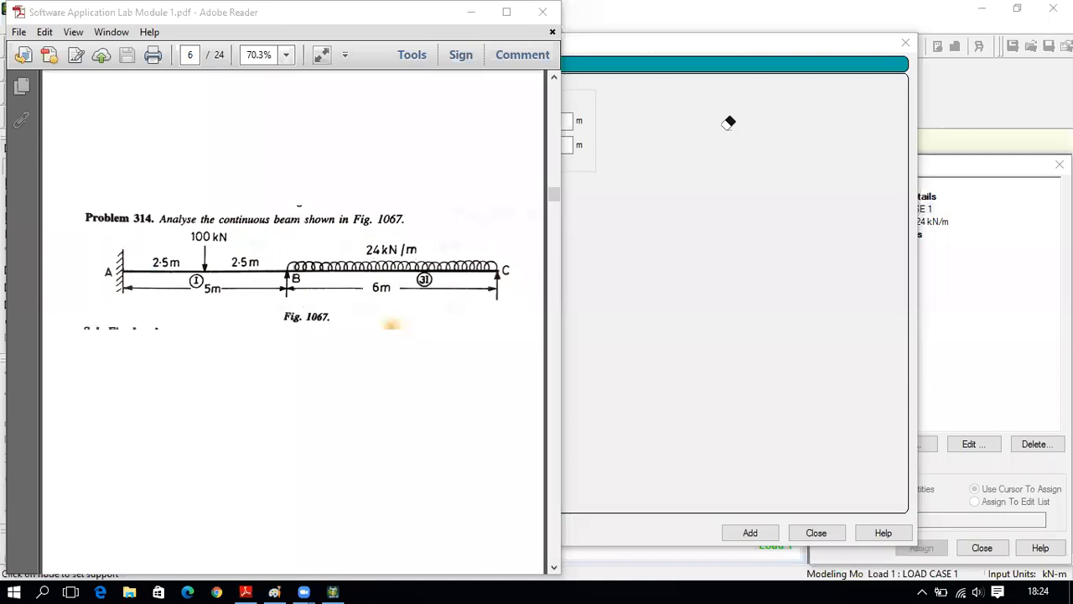
Add a concentrated member force of -100 kN in direction GY with d1 of 2.5 m to load case 1 in STAAD.Pro
{"action": "left_click", "coordinate": [332, 590]}
{"action": "left_click", "coordinate": [466, 130]}
{"action": "type", "text": "-100"}
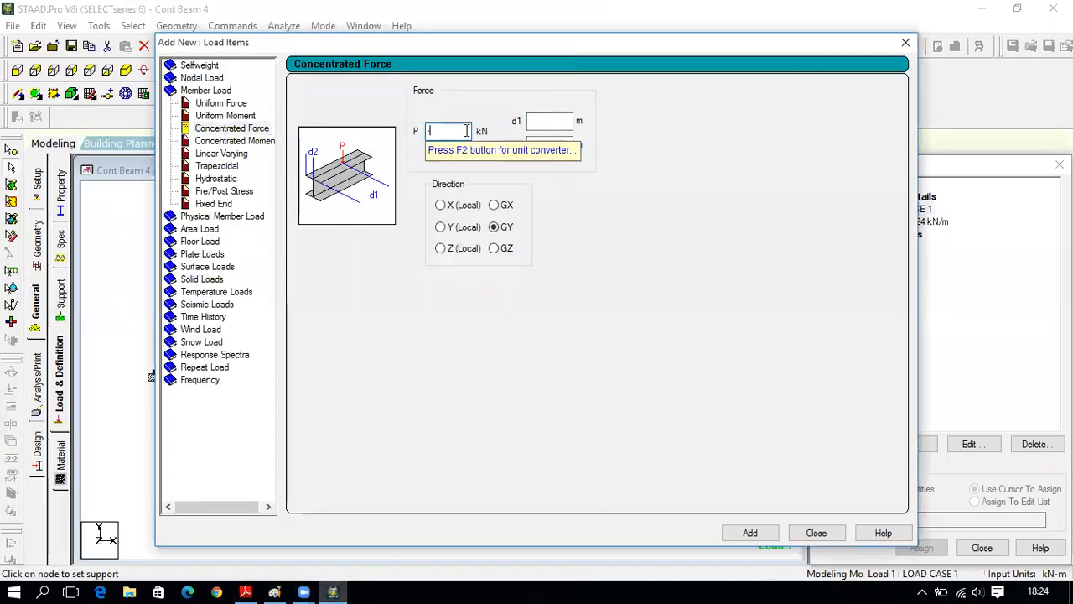
{"action": "left_click", "coordinate": [554, 121]}
{"action": "type", "text": "2.5"}
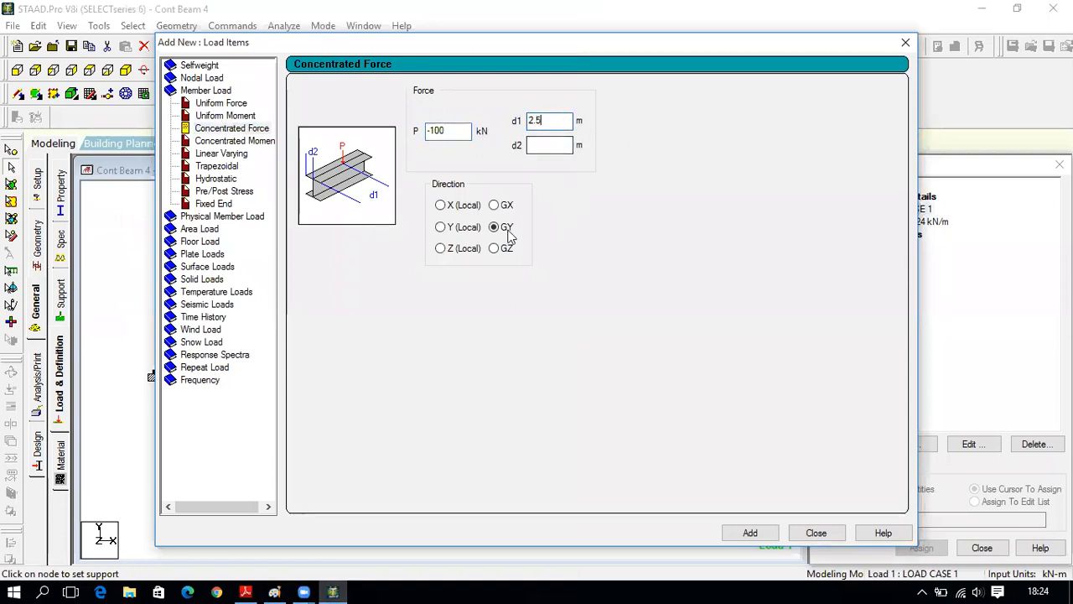
{"action": "left_click", "coordinate": [745, 534]}
{"action": "left_click", "coordinate": [816, 532]}
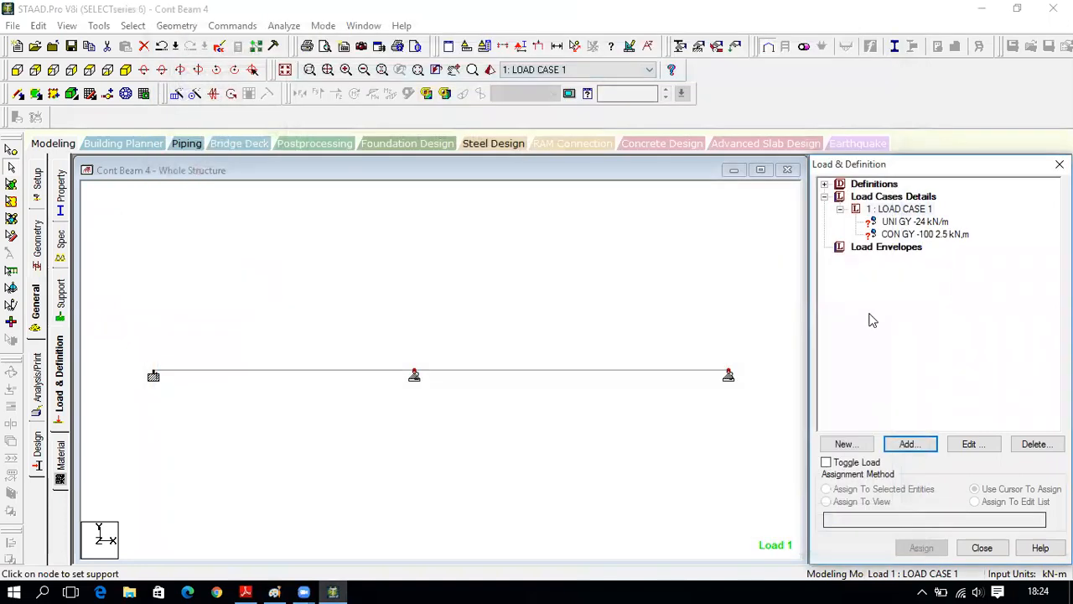
Assign the -24 kN/m uniform load to the 6 m span and the -100 kN concentrated load to the 5 m span
{"action": "left_click", "coordinate": [907, 222]}
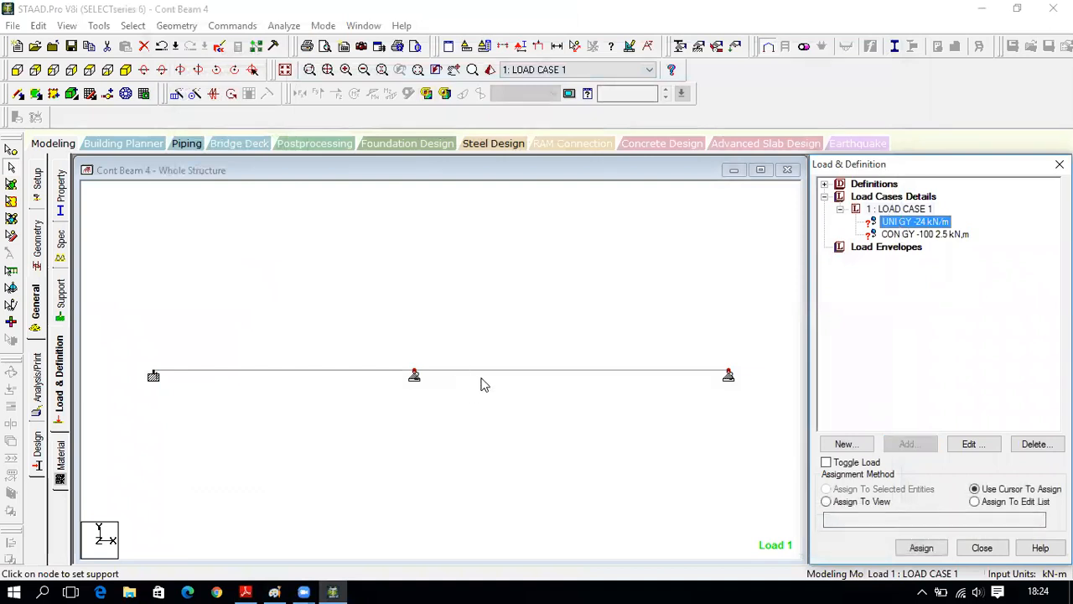
{"action": "left_click", "coordinate": [941, 555]}
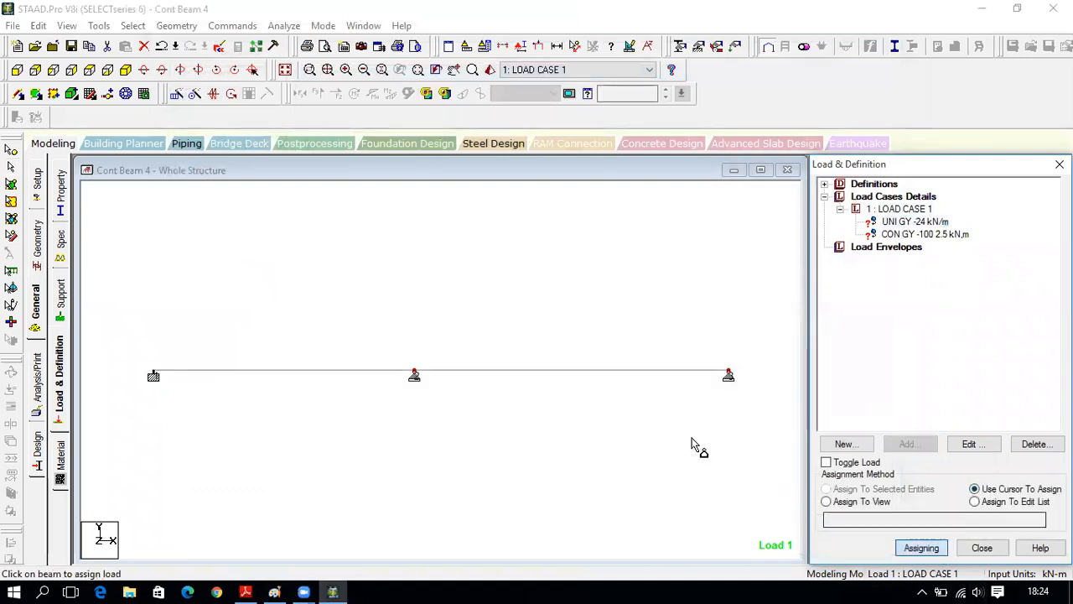
{"action": "left_click", "coordinate": [633, 371]}
{"action": "left_click", "coordinate": [897, 236]}
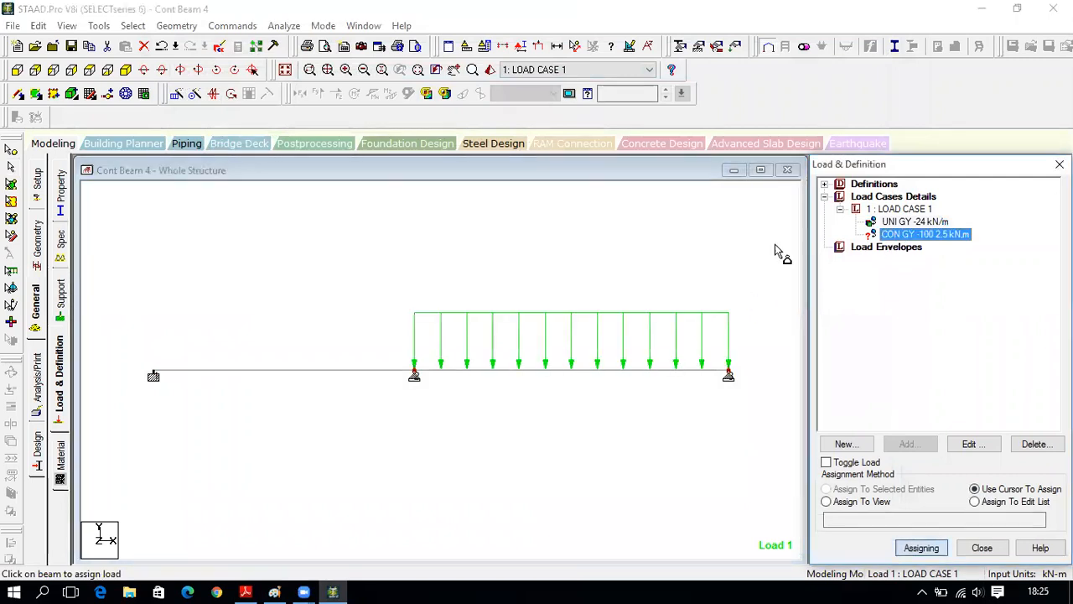
{"action": "left_click", "coordinate": [317, 375]}
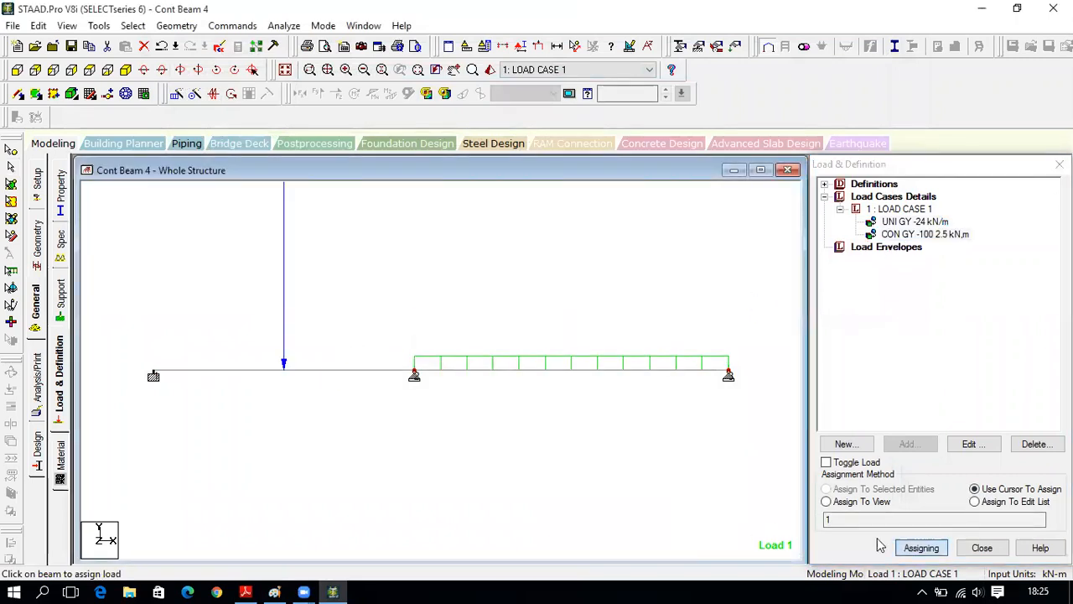
{"action": "left_click", "coordinate": [969, 552]}
Show the loads with their values in the maximized structure view, and set the point force scale to 60 kN per m
{"action": "left_click", "coordinate": [761, 170]}
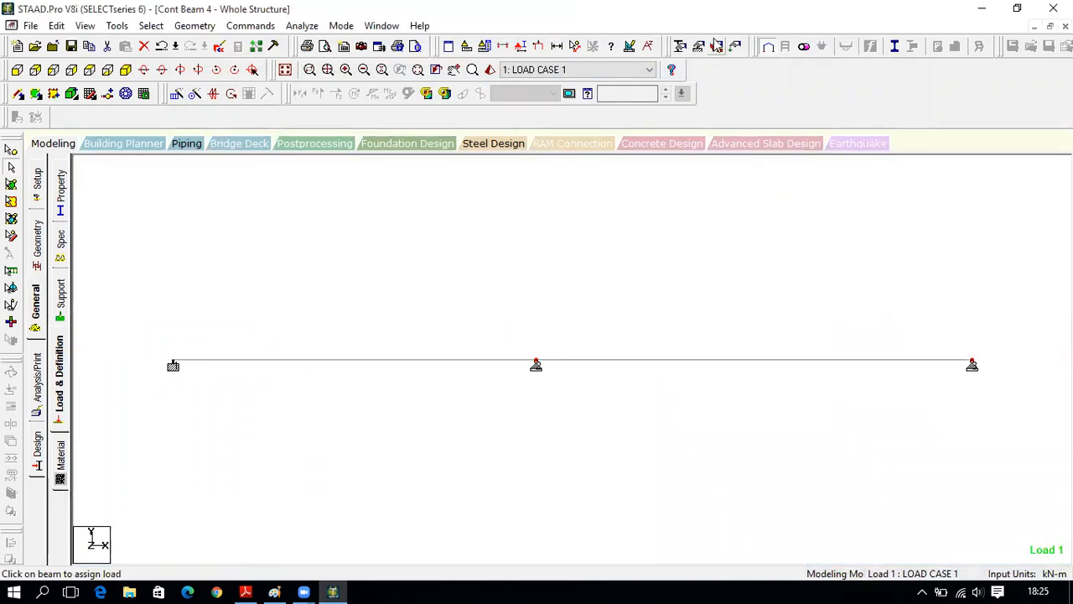
{"action": "left_click", "coordinate": [539, 46]}
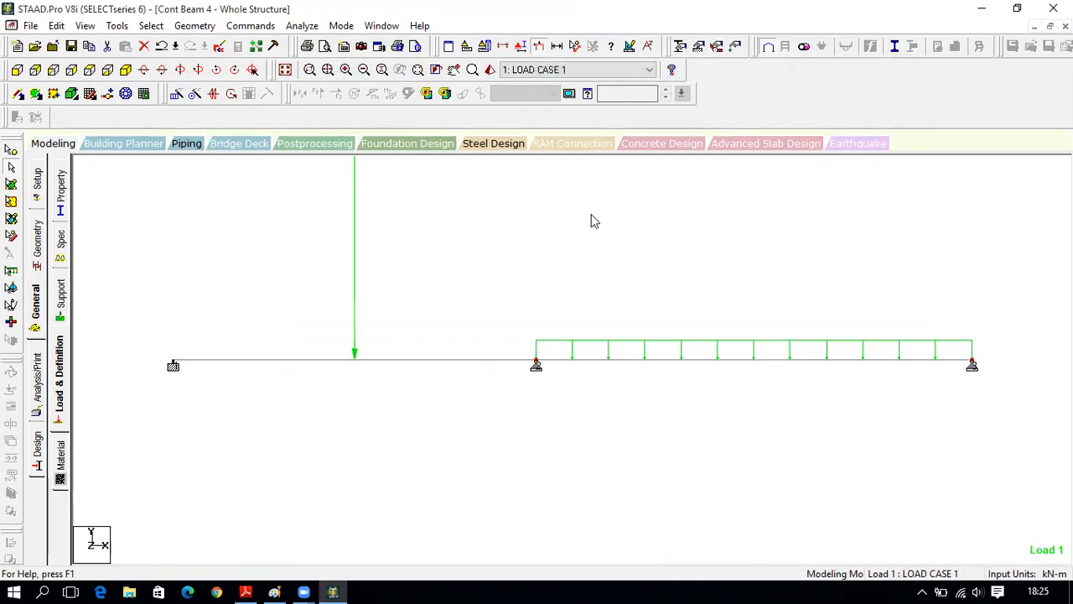
{"action": "right_click", "coordinate": [467, 240]}
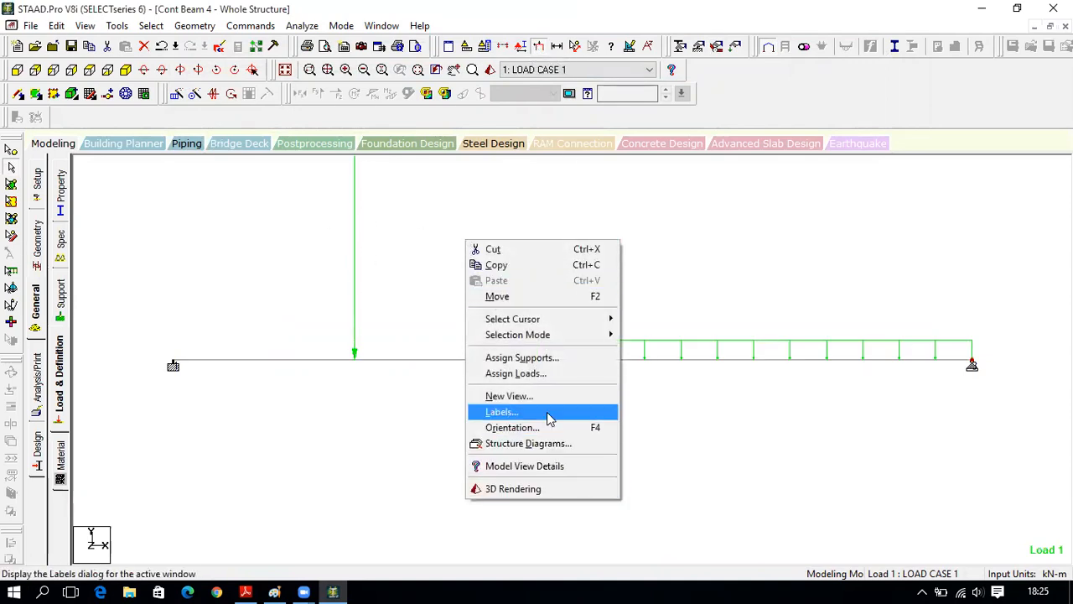
{"action": "left_click", "coordinate": [550, 414]}
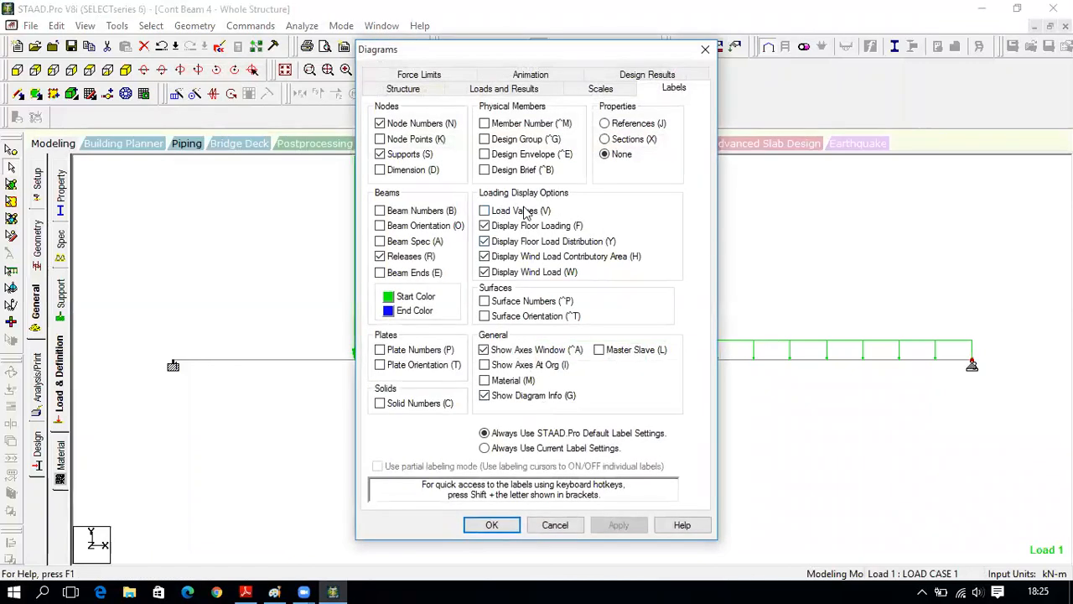
{"action": "left_click", "coordinate": [600, 89]}
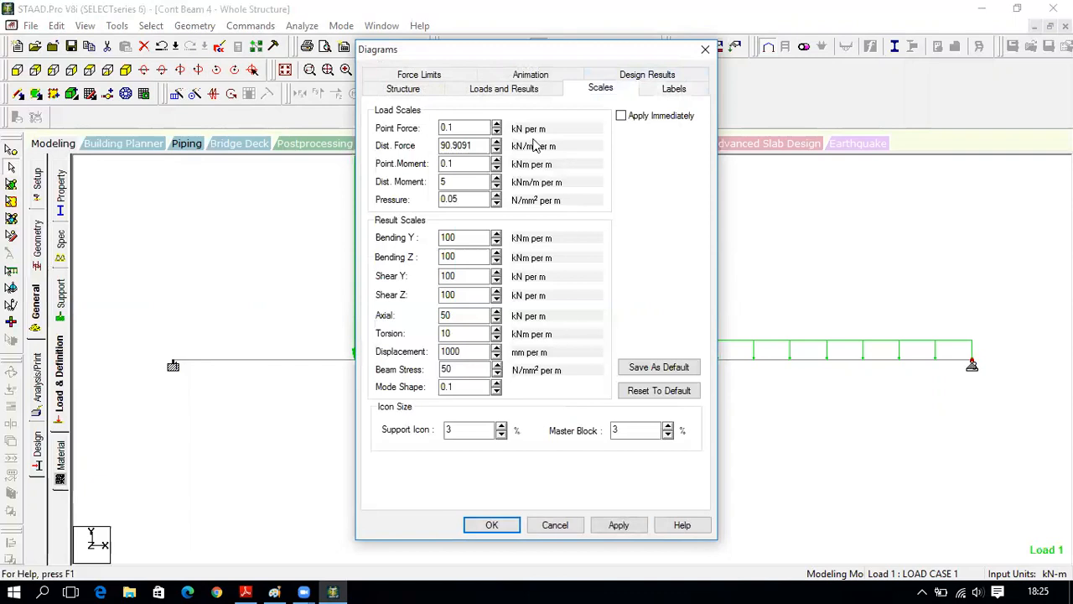
{"action": "left_click_drag", "start_coordinate": [475, 130], "coordinate": [410, 127]}
{"action": "type", "text": "60"}
{"action": "left_click", "coordinate": [621, 525]}
{"action": "left_click", "coordinate": [503, 527]}
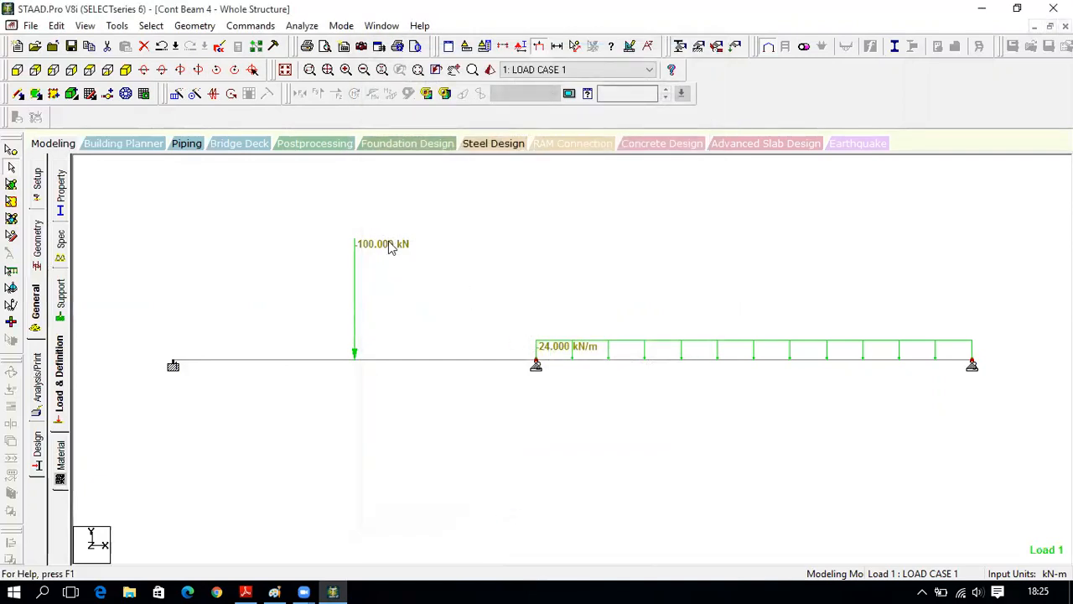
Display the dimensions of all beams in the view and remove them again
{"action": "left_click", "coordinate": [557, 47]}
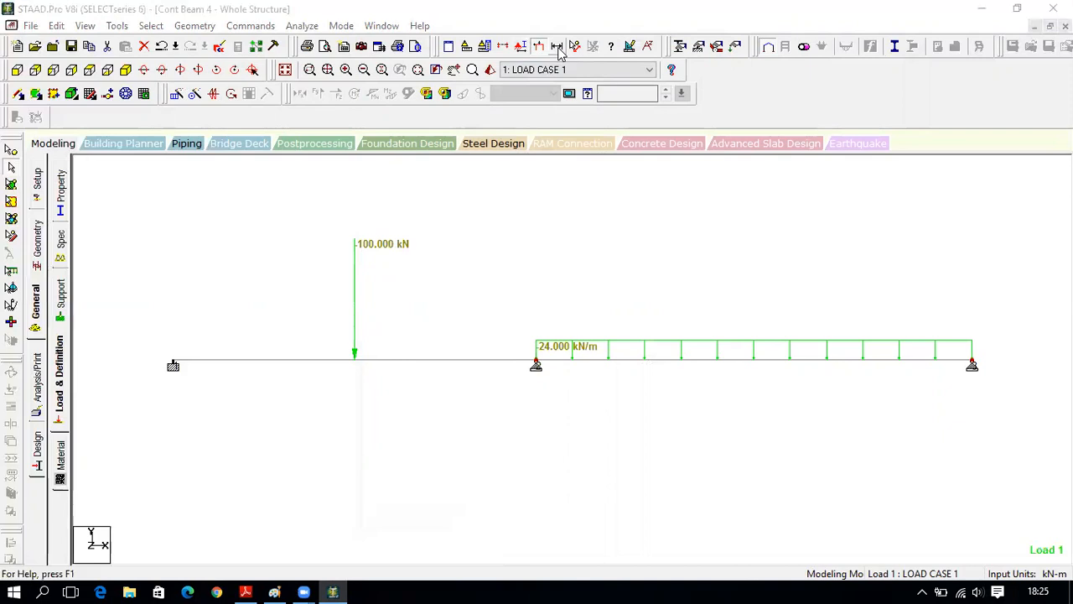
{"action": "left_click", "coordinate": [252, 226]}
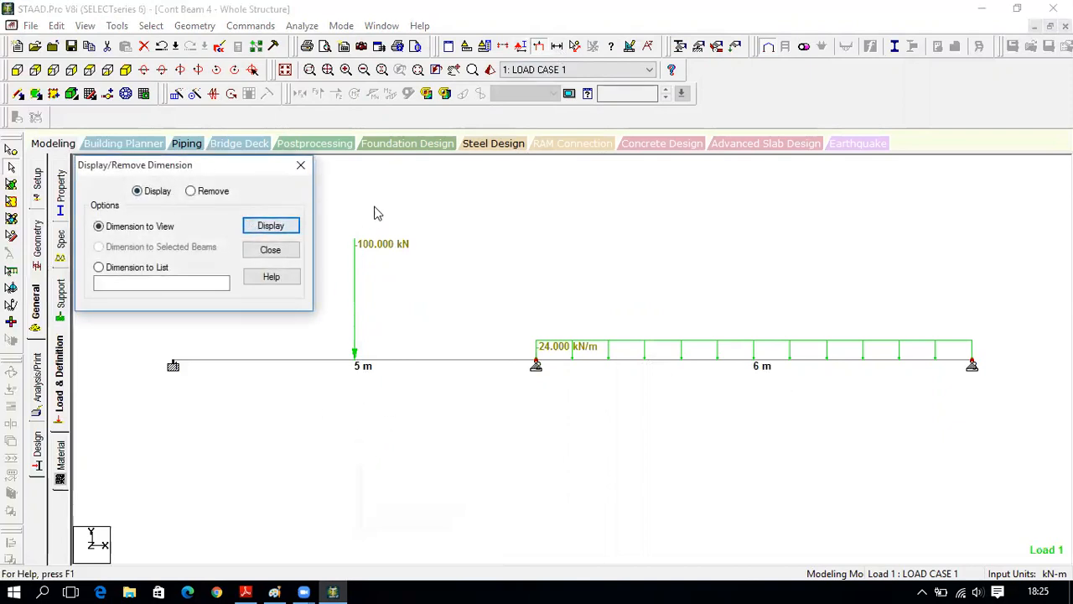
{"action": "left_click", "coordinate": [191, 192]}
{"action": "left_click", "coordinate": [270, 226]}
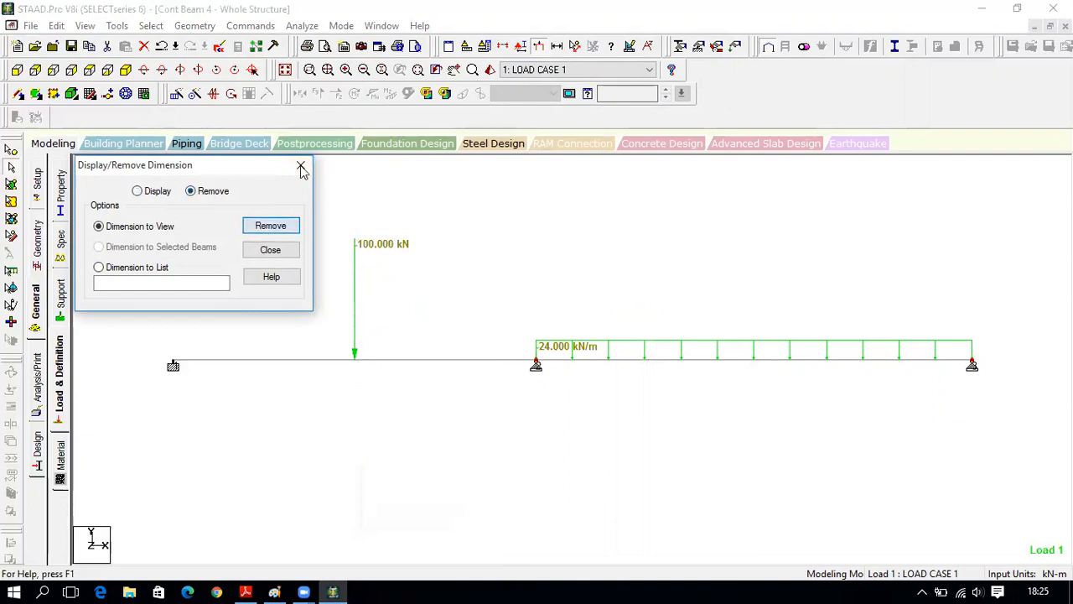
{"action": "left_click", "coordinate": [301, 167]}
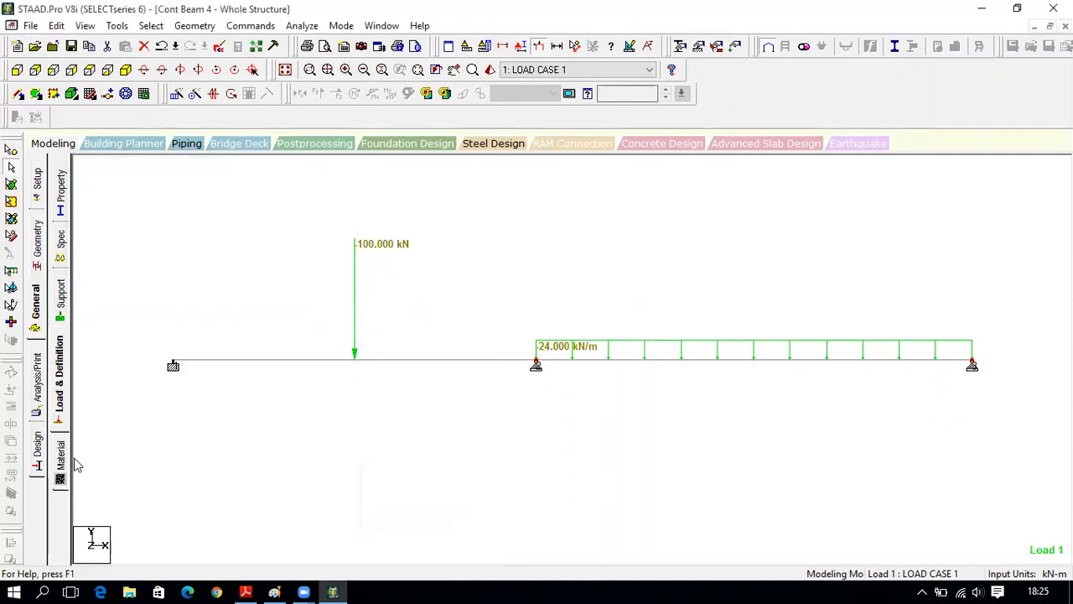
Add a Perform Analysis command with the No Print option and run the analysis
{"action": "left_click", "coordinate": [39, 409]}
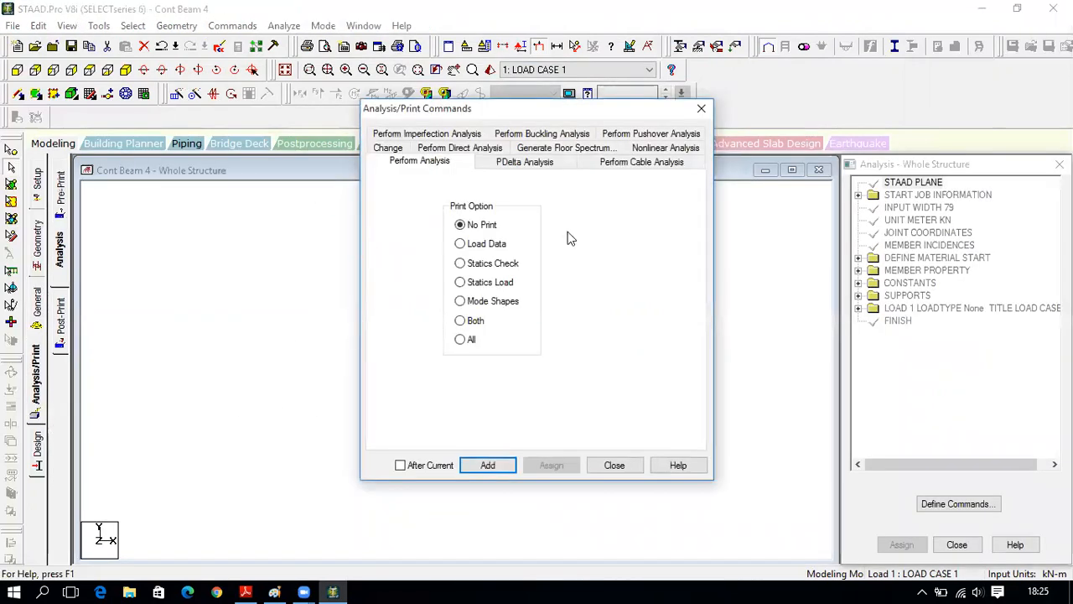
{"action": "left_click", "coordinate": [495, 465]}
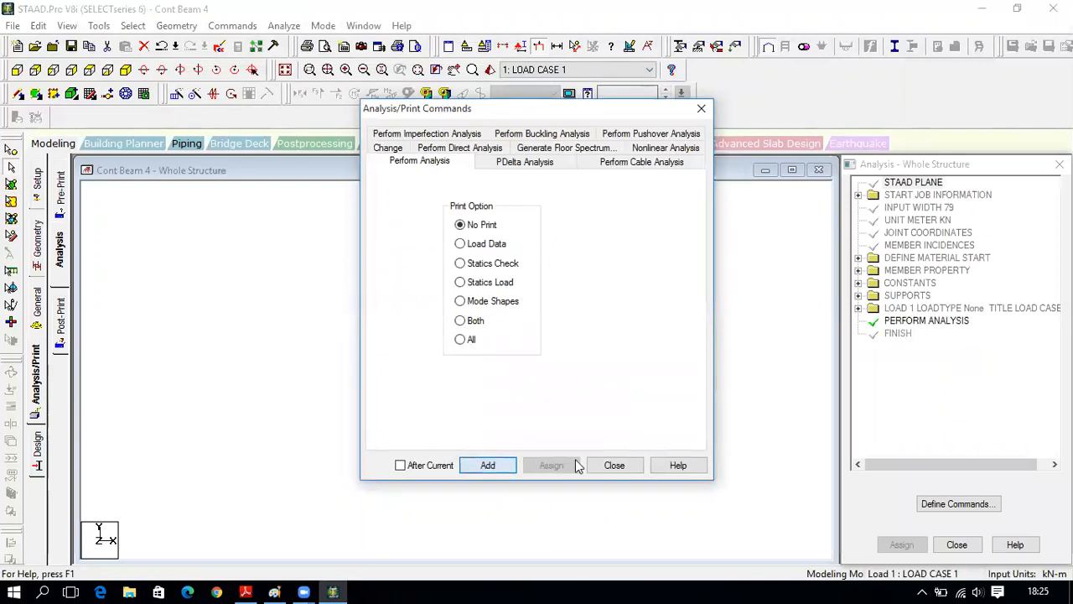
{"action": "left_click", "coordinate": [601, 465]}
{"action": "left_click", "coordinate": [284, 25]}
{"action": "left_click", "coordinate": [298, 40]}
{"action": "left_click", "coordinate": [438, 318]}
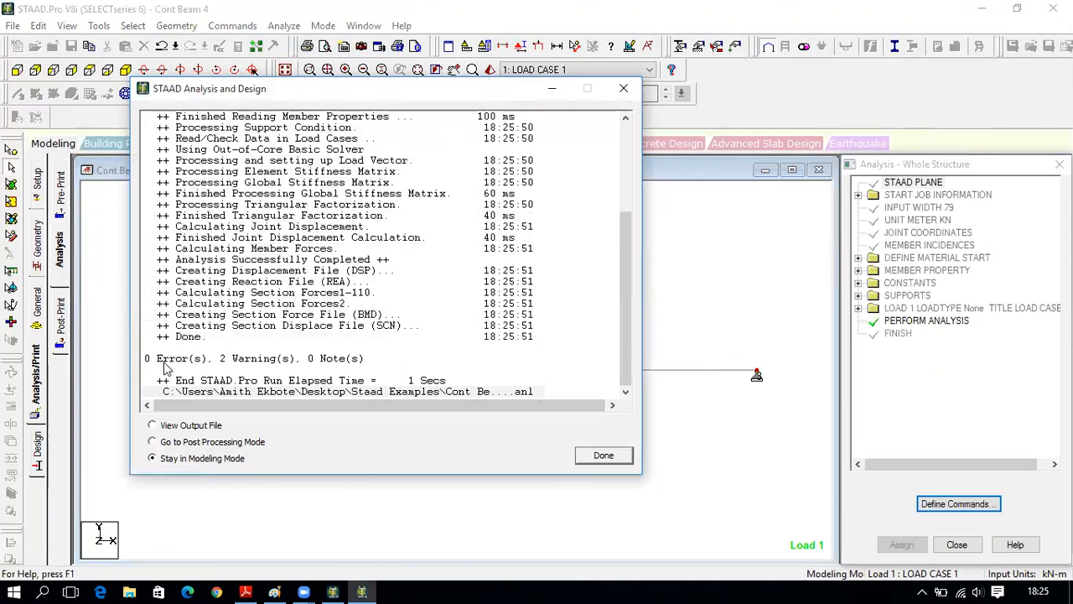
Go to post processing mode after the run, with LOAD CASE 1 as the selected load case for the results
{"action": "left_click", "coordinate": [217, 442]}
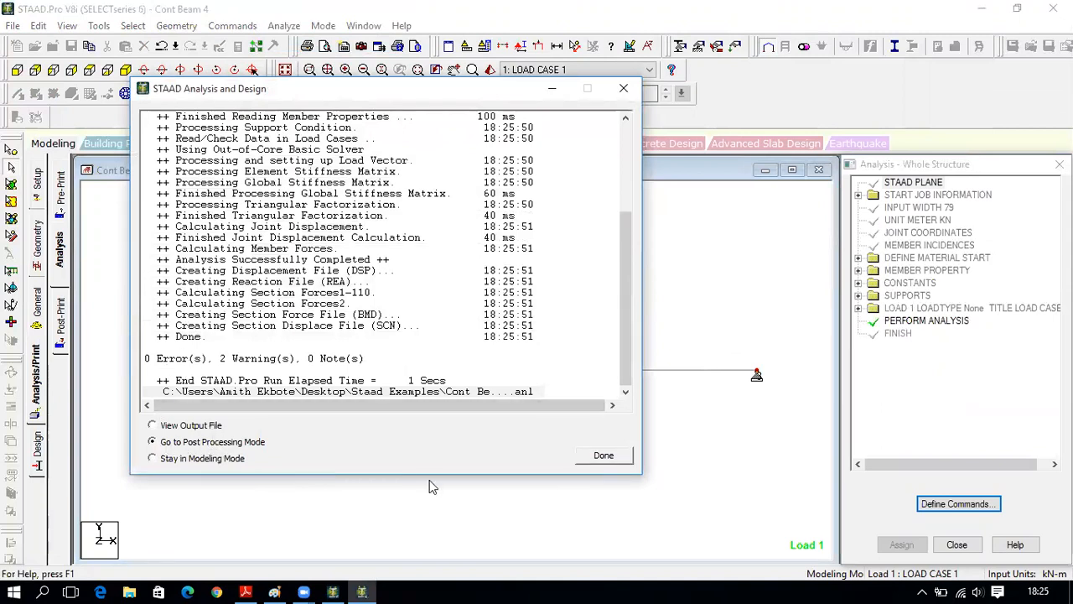
{"action": "left_click", "coordinate": [603, 456]}
{"action": "left_click", "coordinate": [584, 282]}
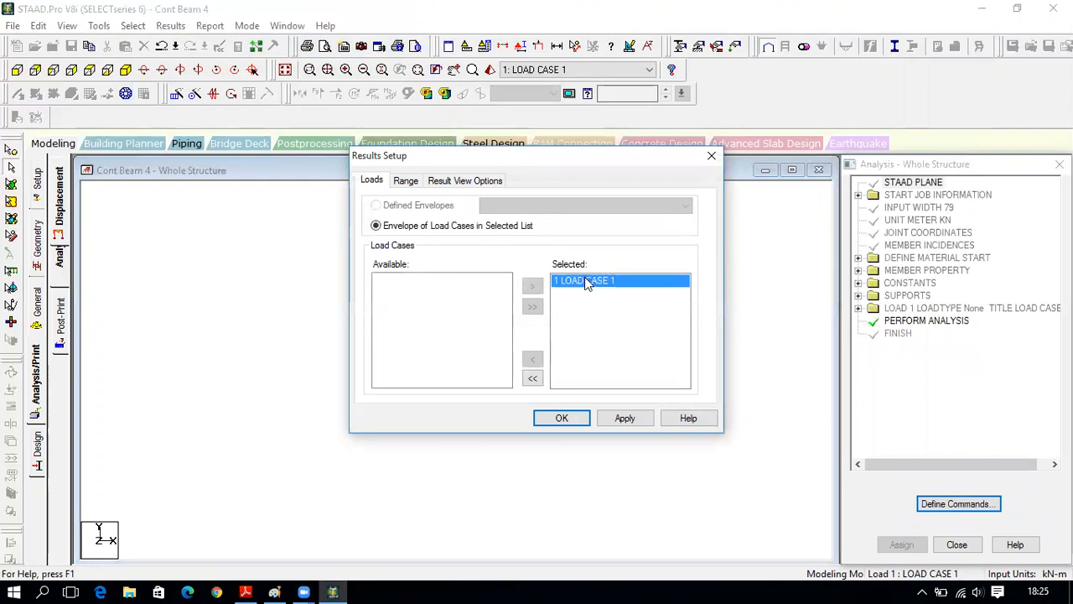
{"action": "left_click", "coordinate": [561, 417]}
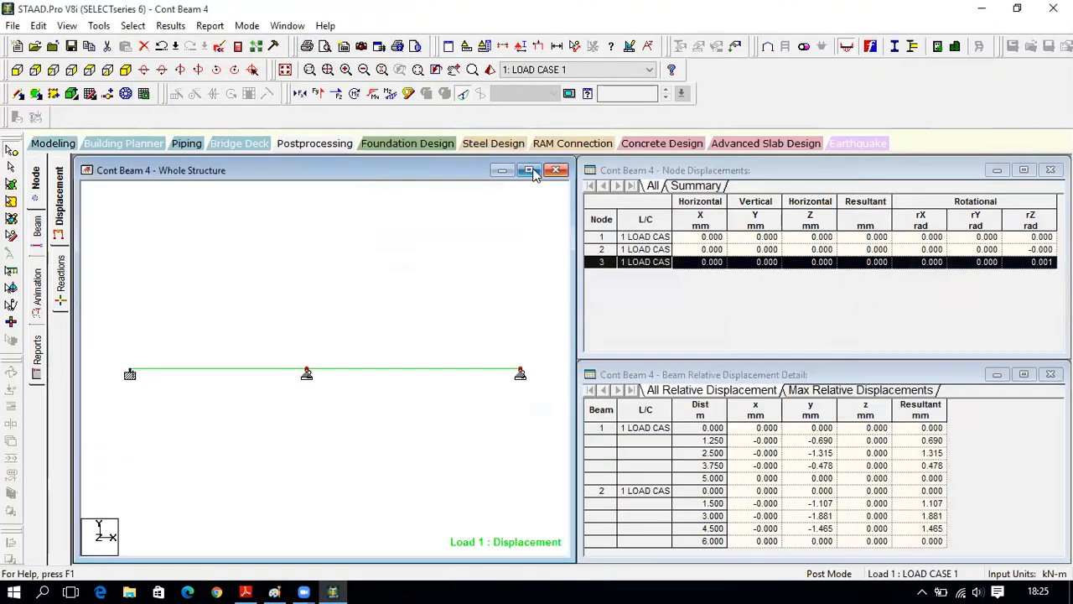
Maximize the whole structure view and show the Bending Z diagram in place of the displacement diagram
{"action": "left_click", "coordinate": [529, 170]}
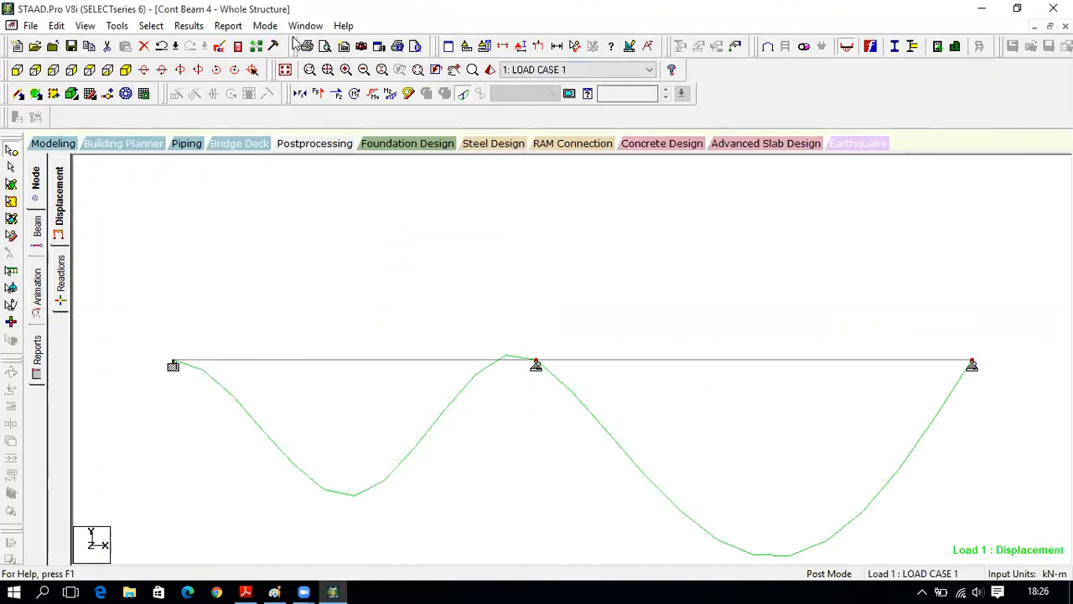
{"action": "left_click", "coordinate": [465, 96]}
{"action": "left_click", "coordinate": [390, 94]}
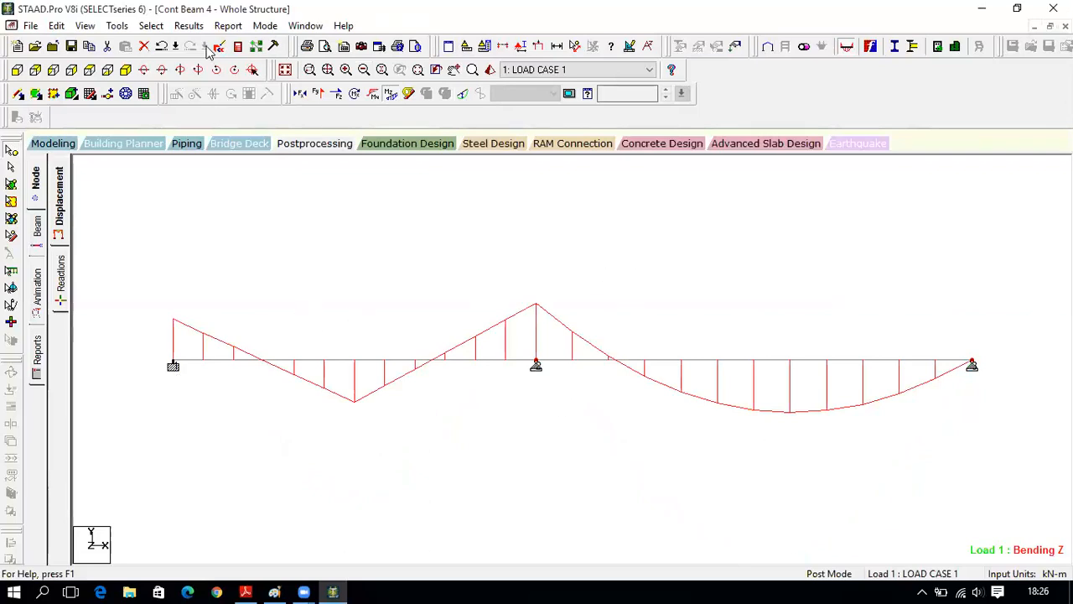
Annotate the bending moment diagram with the bending values at the beam ends and mid points
{"action": "left_click", "coordinate": [189, 25]}
{"action": "left_click", "coordinate": [250, 276]}
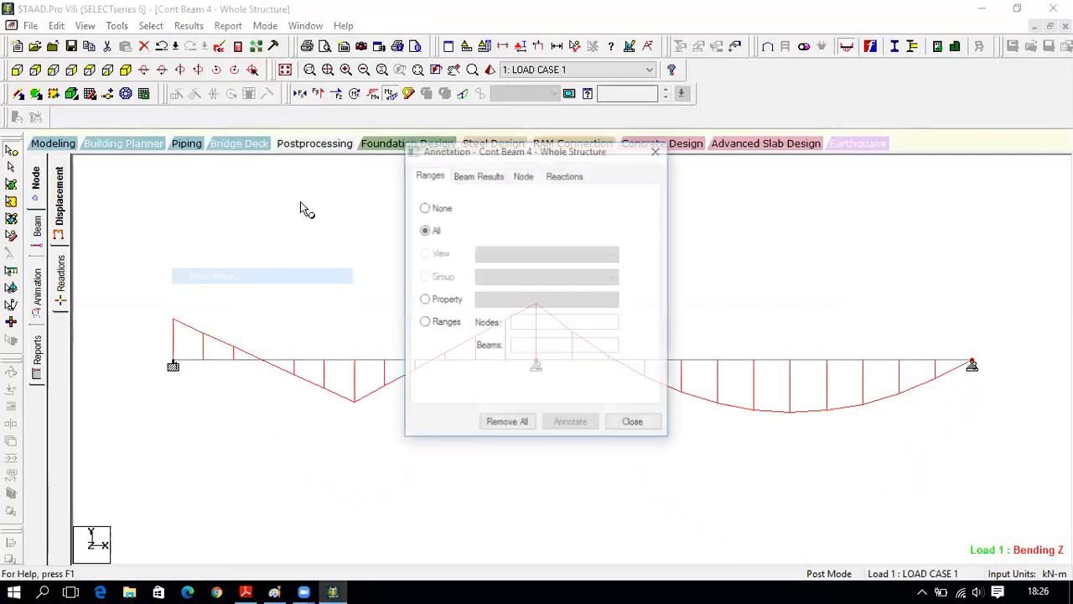
{"action": "left_click", "coordinate": [475, 177]}
{"action": "left_click", "coordinate": [433, 213]}
{"action": "left_click", "coordinate": [564, 214]}
{"action": "left_click", "coordinate": [571, 424]}
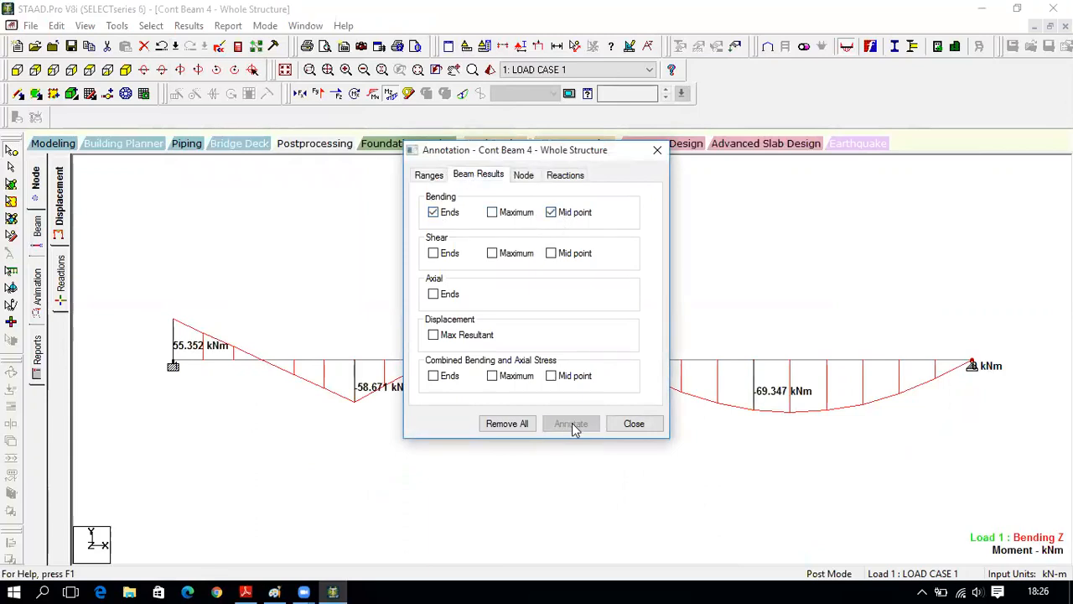
{"action": "left_click", "coordinate": [634, 424]}
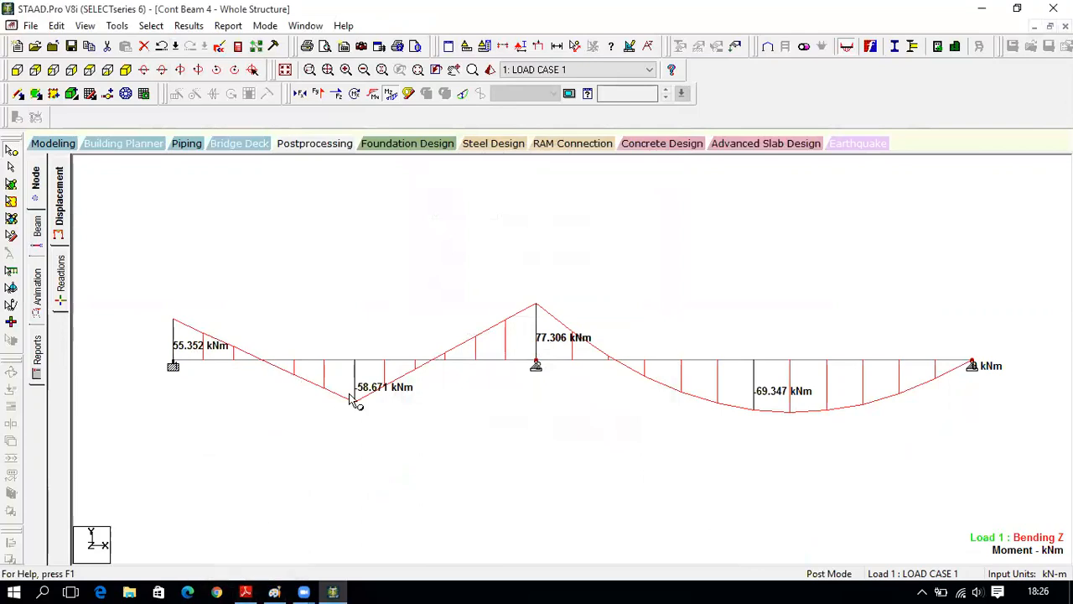
Switch to Adobe Reader and compare the B.M. diagram on page 7 of Software Application Lab Module 1.pdf with the annotated bending moments in STAAD.Pro
{"action": "left_click", "coordinate": [255, 591]}
{"action": "scroll", "coordinate": [253, 302], "scroll_direction": "down", "scroll_amount": 10}
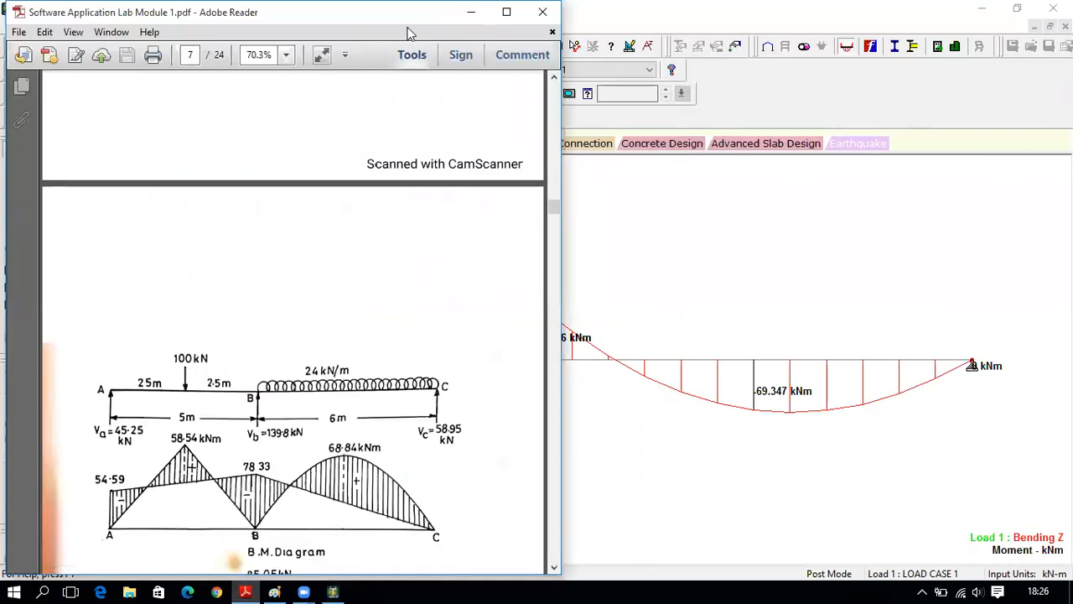
{"action": "left_click_drag", "start_coordinate": [408, 12], "coordinate": [798, 12]}
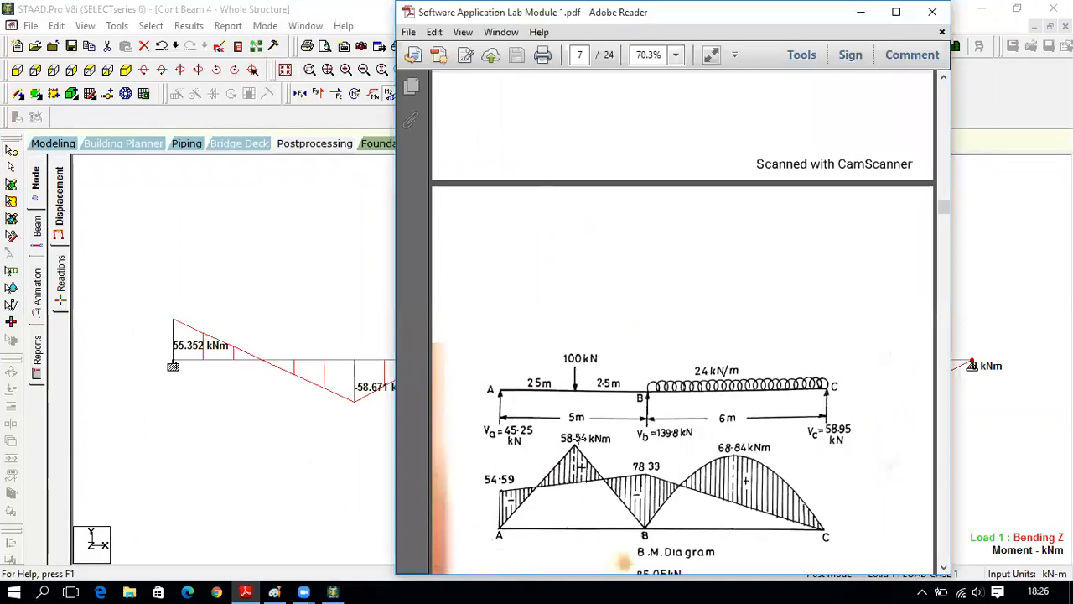
{"action": "double_click", "coordinate": [826, 36]}
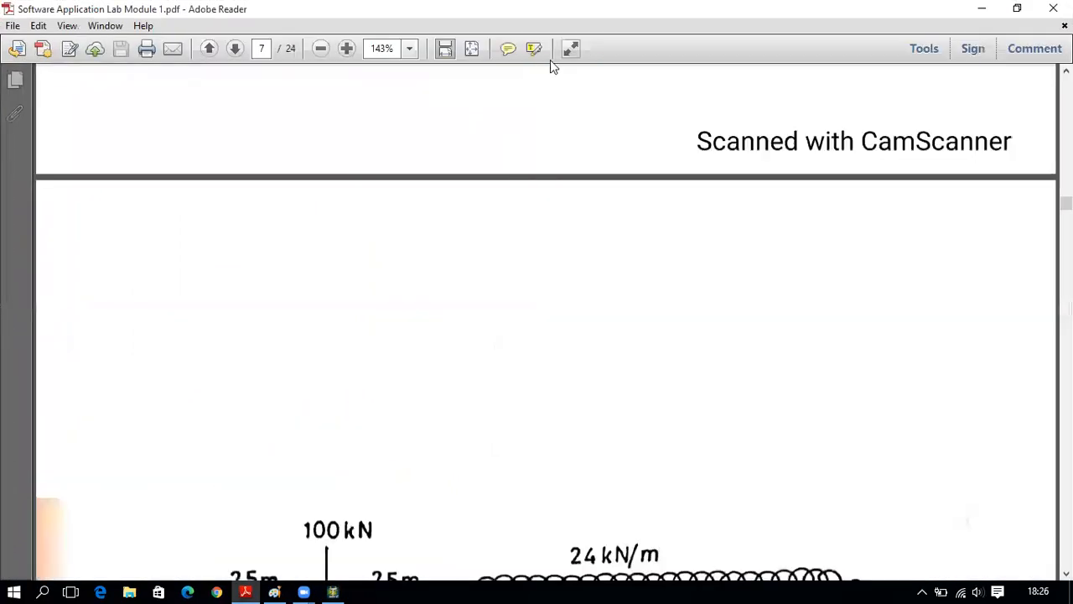
{"action": "double_click", "coordinate": [670, 36]}
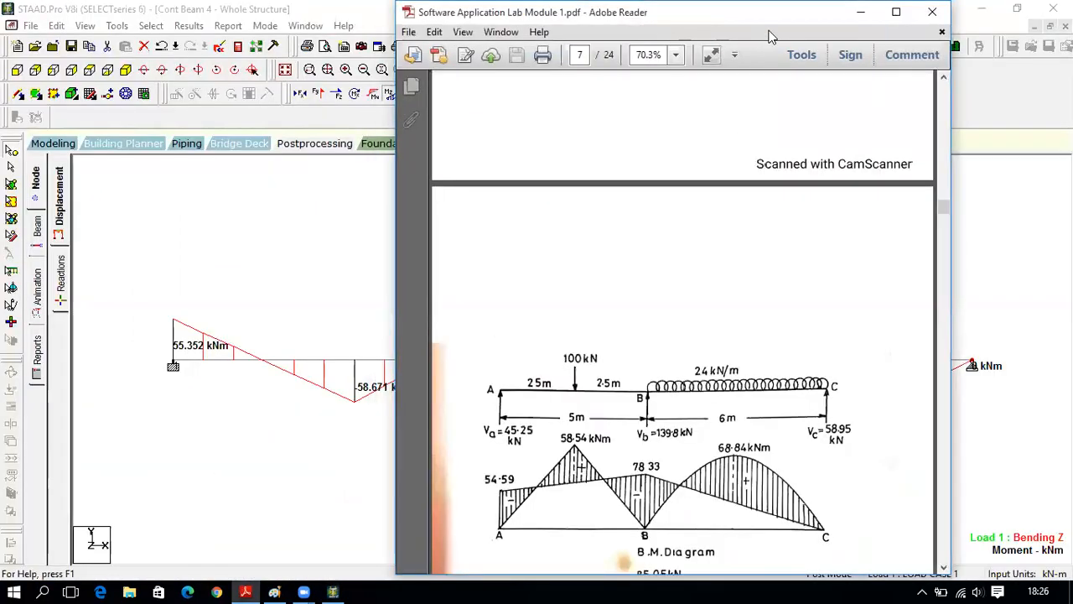
{"action": "double_click", "coordinate": [770, 36]}
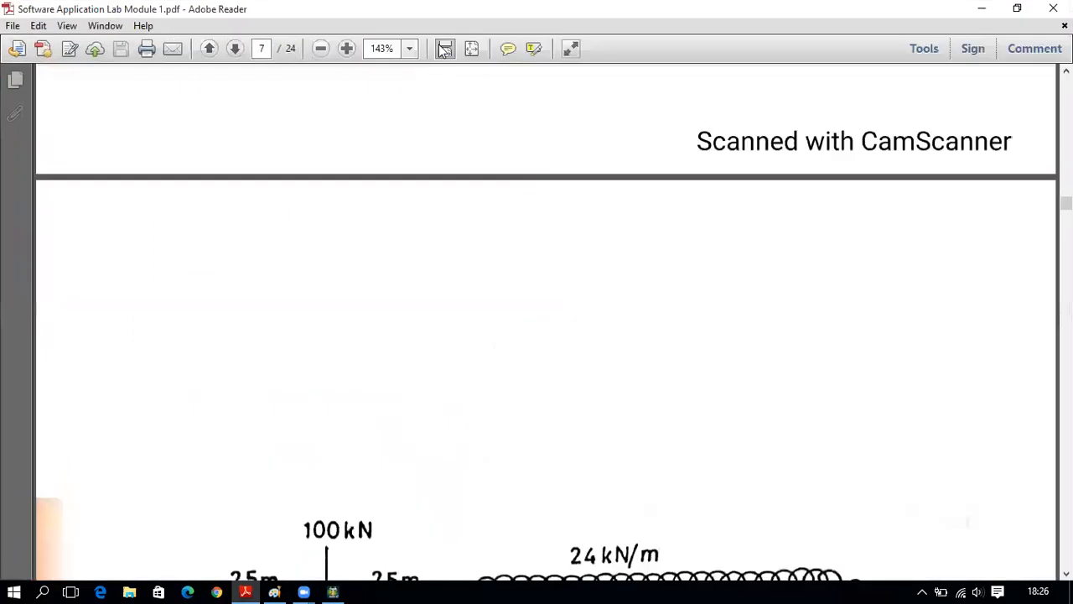
{"action": "double_click", "coordinate": [442, 36]}
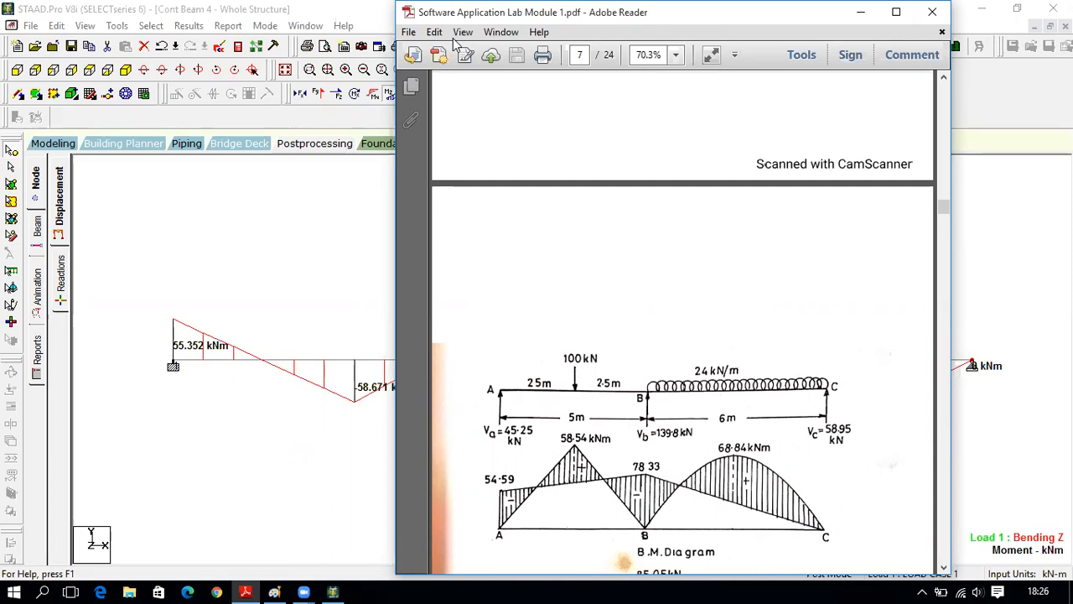
{"action": "left_click_drag", "start_coordinate": [725, 19], "coordinate": [661, 28]}
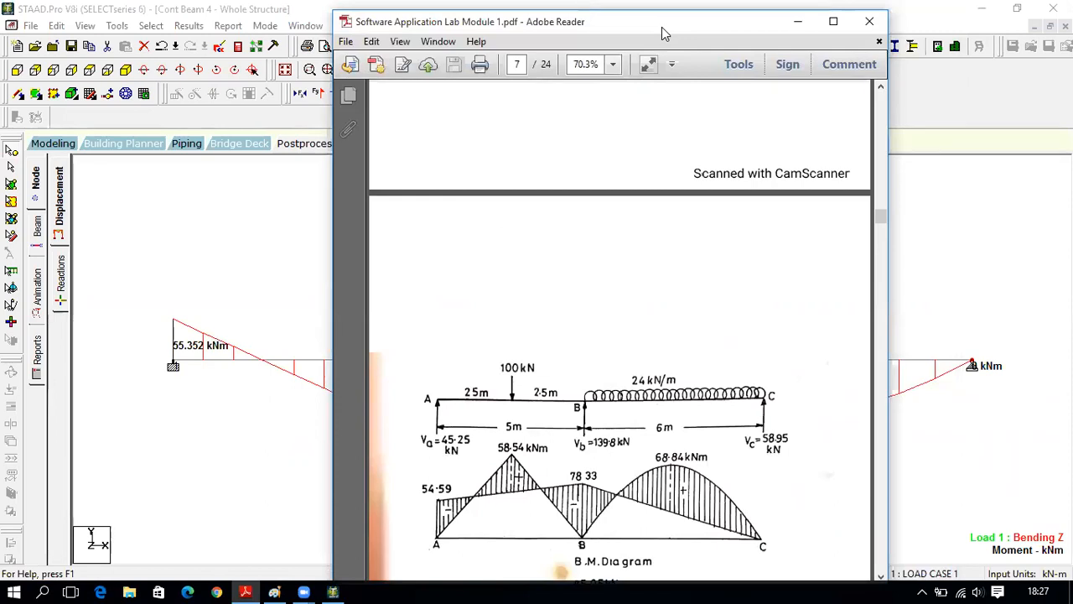
{"action": "left_click_drag", "start_coordinate": [662, 27], "coordinate": [332, 18]}
{"action": "left_click", "coordinate": [246, 592]}
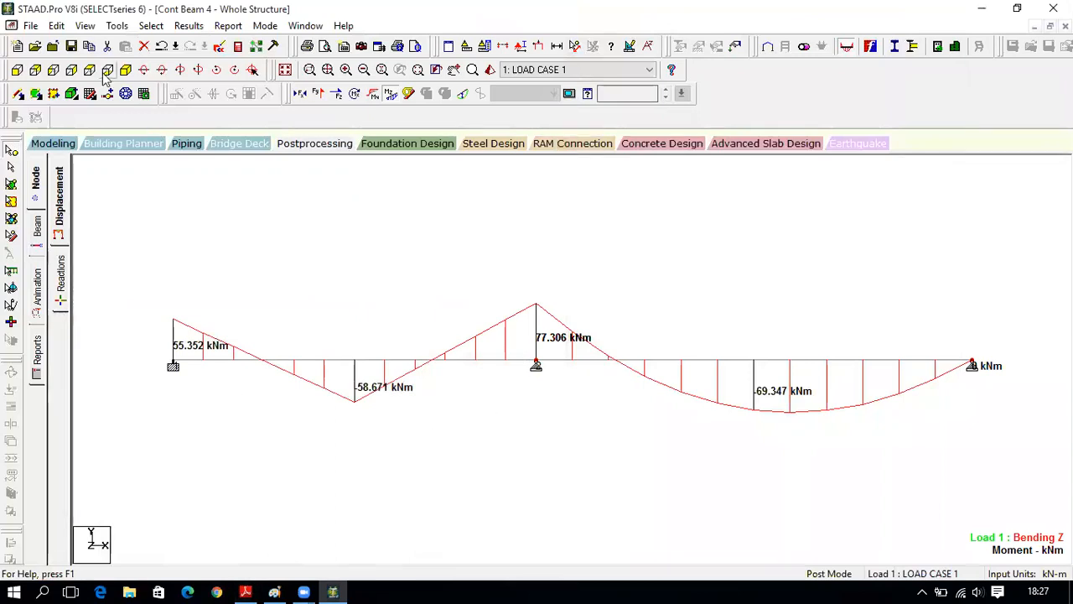
Check the shear force diagram of Fig. 1068 in the Adobe Reader document and return to STAAD.Pro
{"action": "left_click", "coordinate": [246, 591]}
{"action": "scroll", "coordinate": [317, 434], "scroll_direction": "down", "scroll_amount": 5}
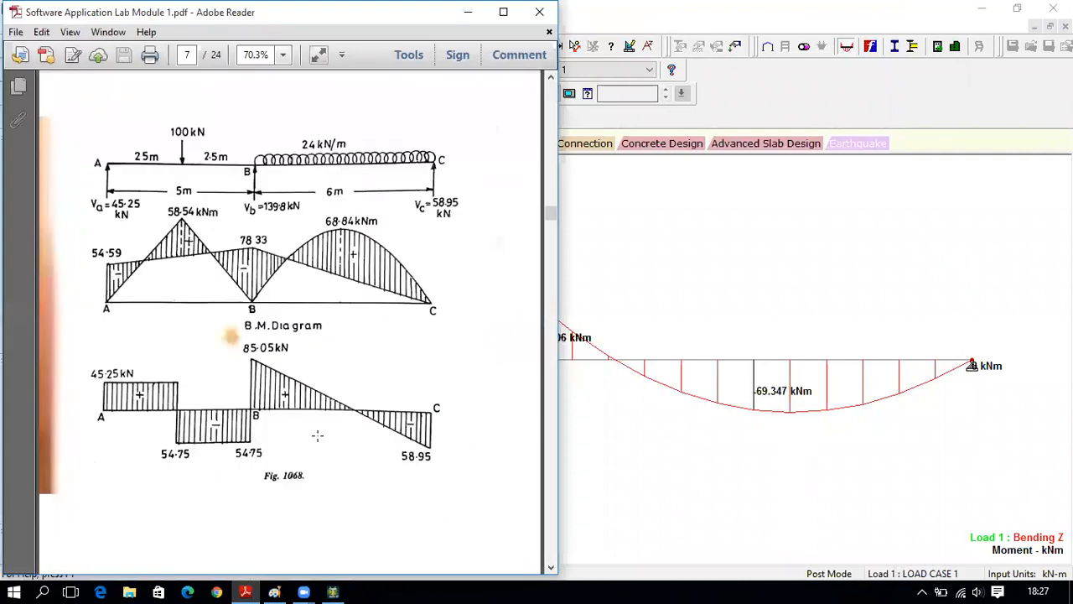
{"action": "left_click", "coordinate": [244, 591]}
Display the Shear Y diagram and annotate shear at the beam ends and mid points, with the bending annotations switched off
{"action": "left_click", "coordinate": [335, 93]}
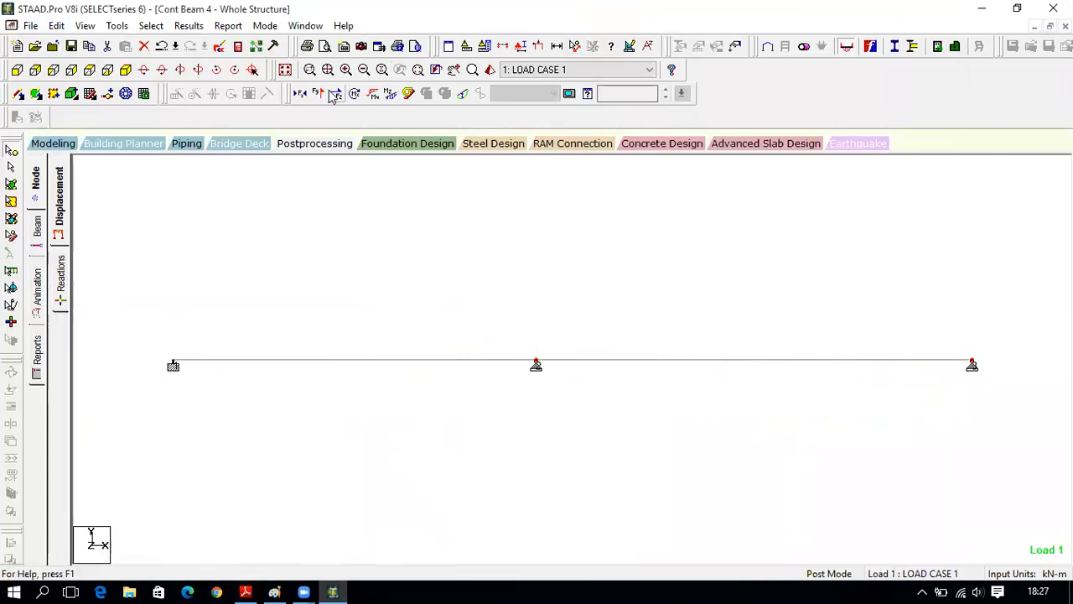
{"action": "left_click", "coordinate": [189, 26]}
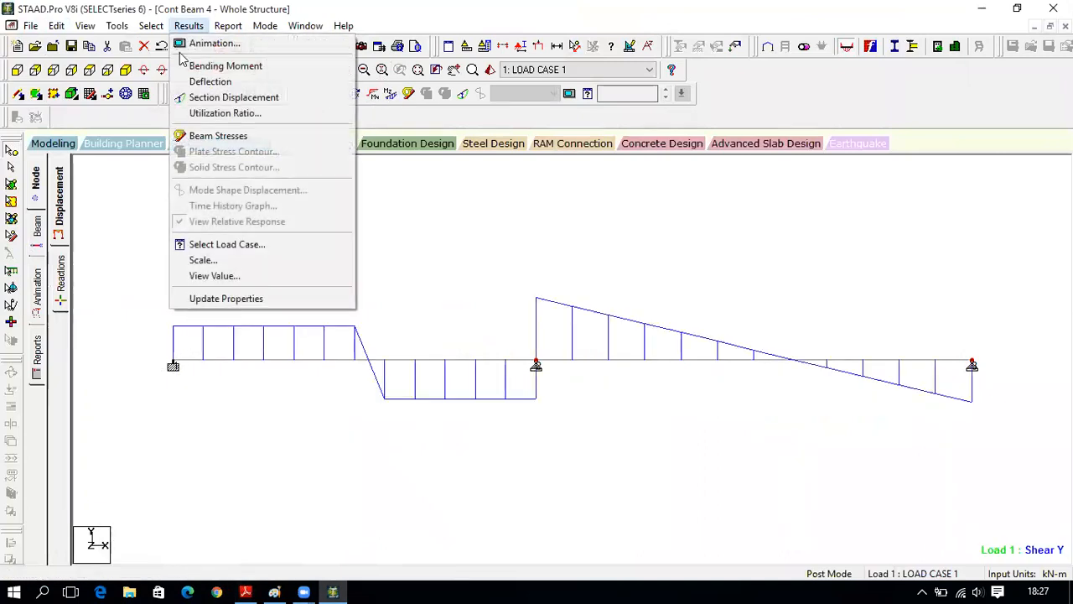
{"action": "left_click", "coordinate": [235, 277]}
{"action": "left_click", "coordinate": [456, 175]}
{"action": "left_click", "coordinate": [435, 211]}
{"action": "left_click", "coordinate": [552, 213]}
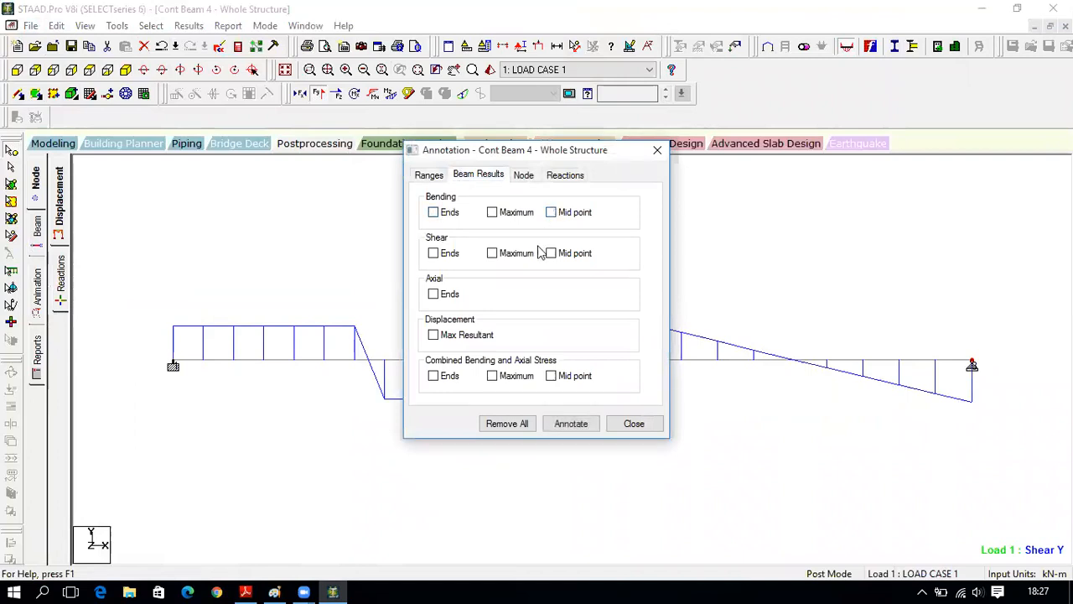
{"action": "left_click", "coordinate": [433, 255]}
{"action": "left_click", "coordinate": [551, 254]}
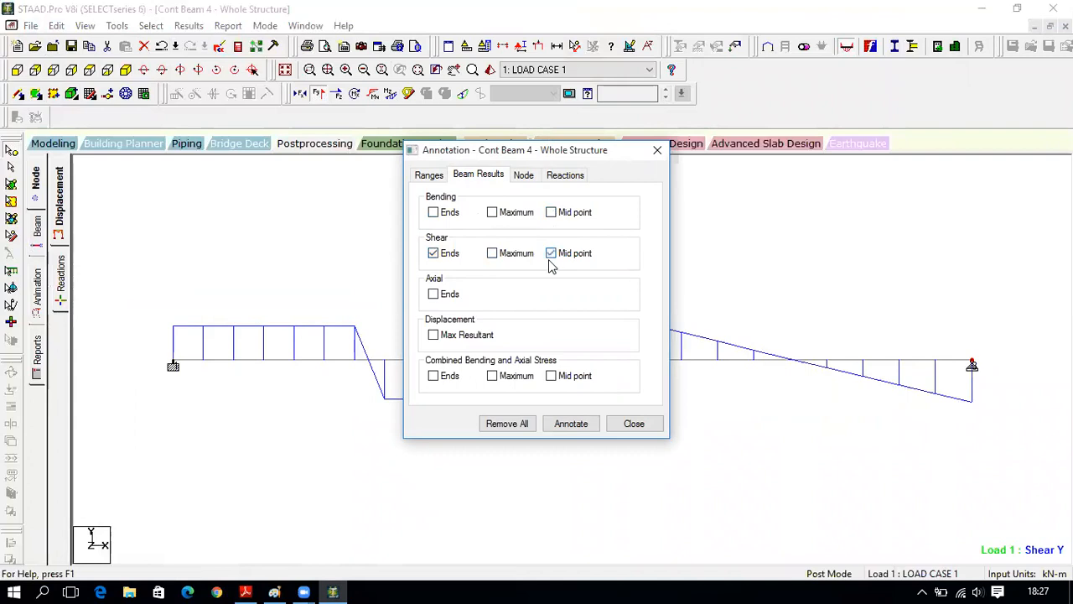
{"action": "left_click", "coordinate": [564, 425]}
{"action": "left_click", "coordinate": [631, 425]}
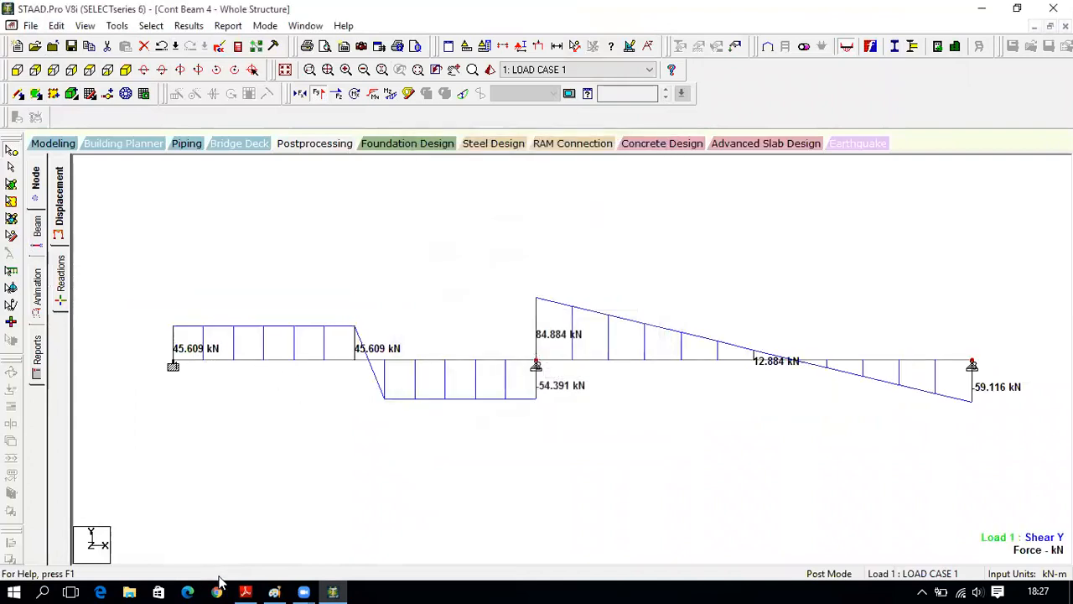
Compare the annotated shear forces with the textbook shear force diagram of Fig. 1068 in Adobe Reader
{"action": "left_click", "coordinate": [247, 589]}
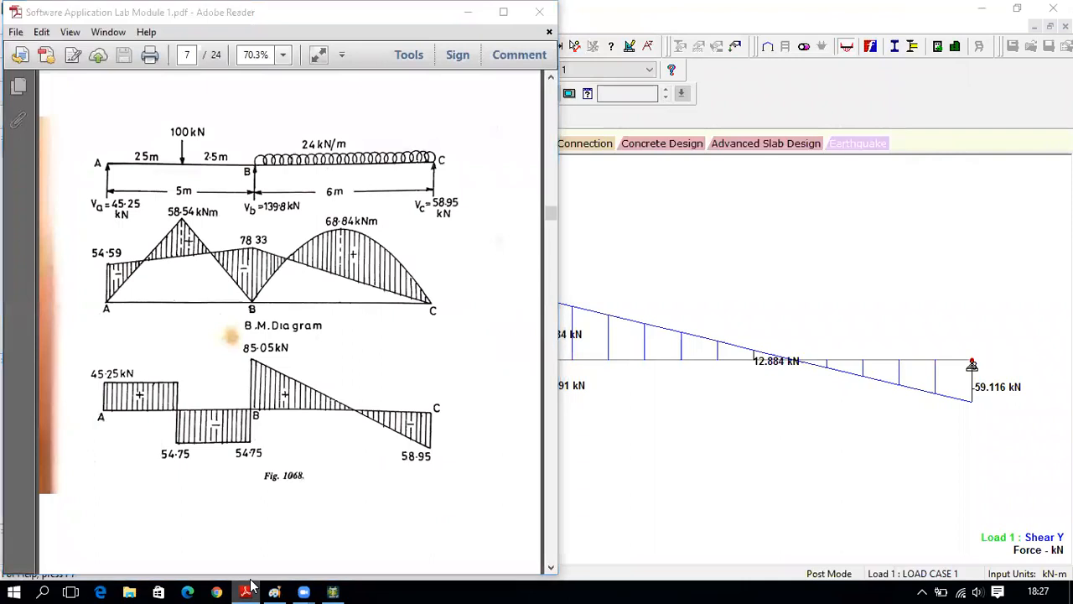
{"action": "left_click", "coordinate": [247, 591]}
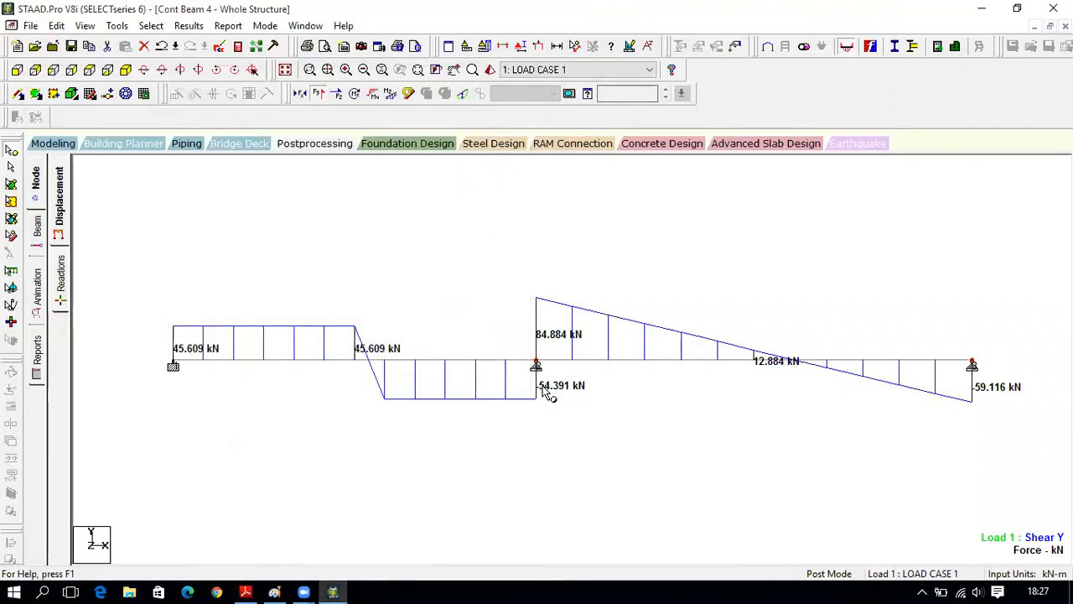
{"action": "left_click", "coordinate": [246, 592]}
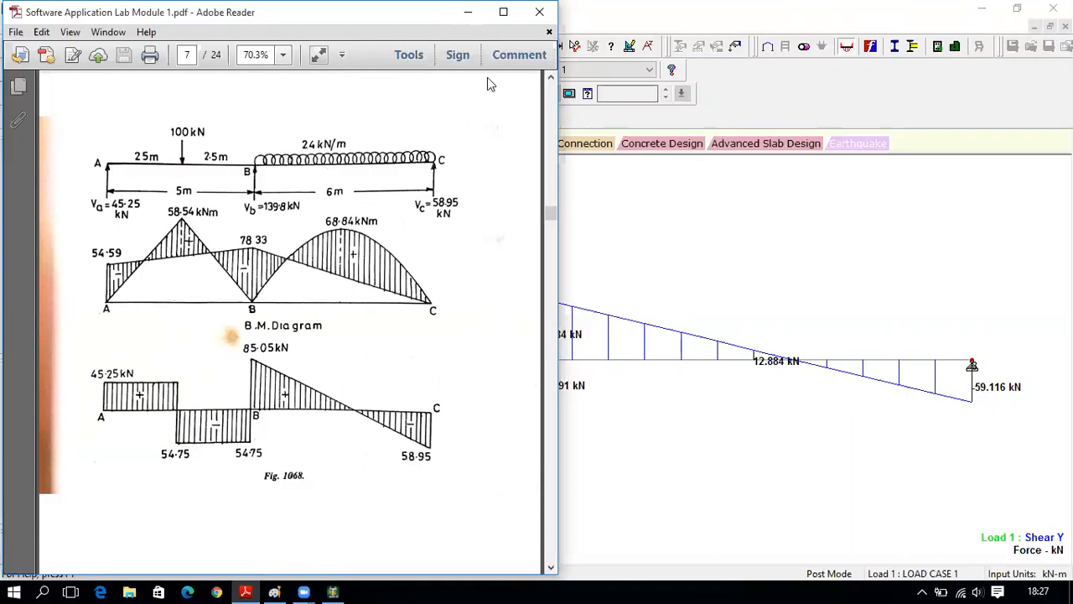
{"action": "left_click", "coordinate": [246, 592]}
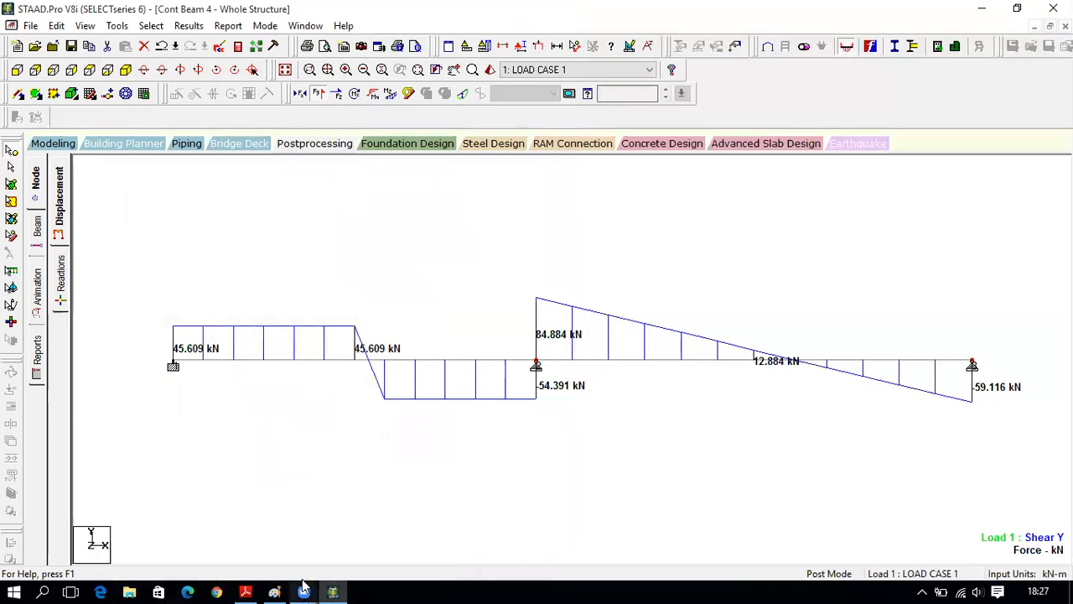
Read Problem 323 with Fig. 1083 on page 8 of the PDF in Adobe Reader and return to STAAD.Pro
{"action": "left_click", "coordinate": [246, 592]}
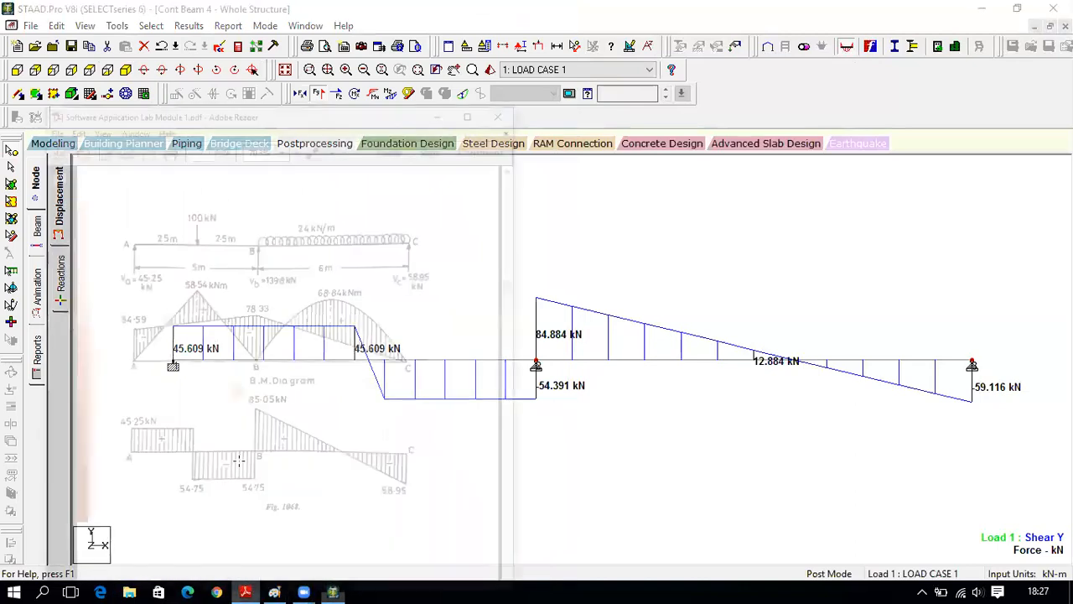
{"action": "scroll", "coordinate": [280, 340], "scroll_direction": "down", "scroll_amount": 10}
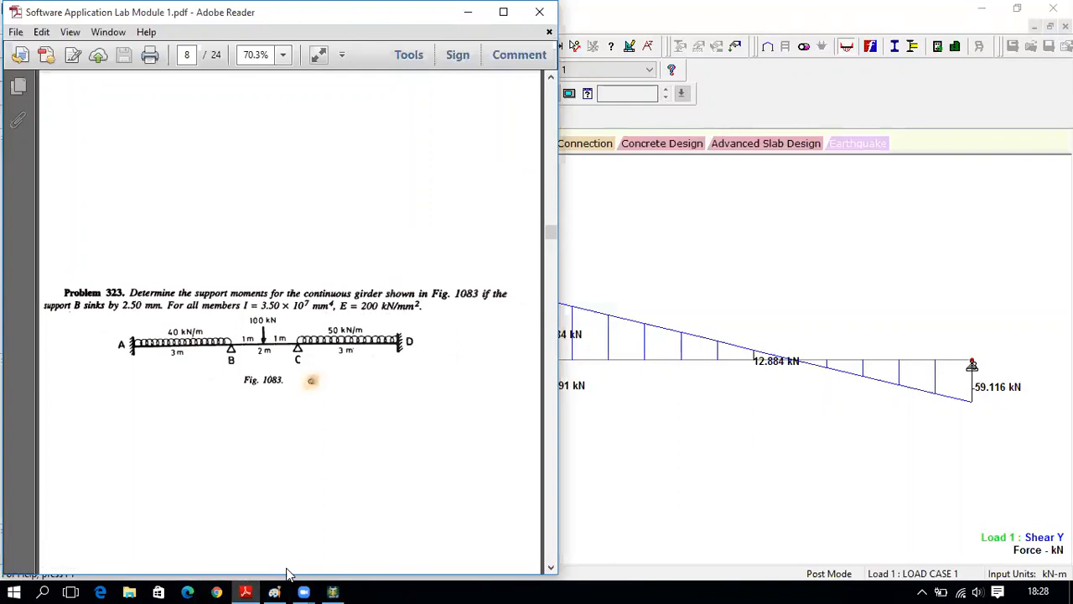
{"action": "left_click", "coordinate": [333, 593]}
Create a new Plane model named Cont Beam 5 in Meter and KiloNewton units, starting with Add Beam
{"action": "left_click", "coordinate": [30, 25]}
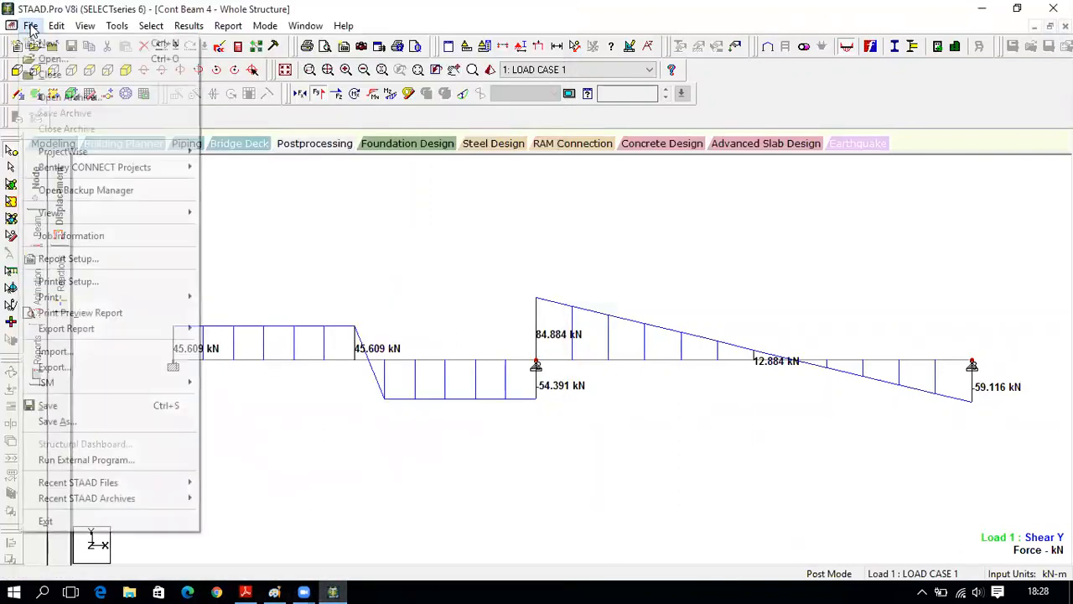
{"action": "left_click", "coordinate": [38, 41]}
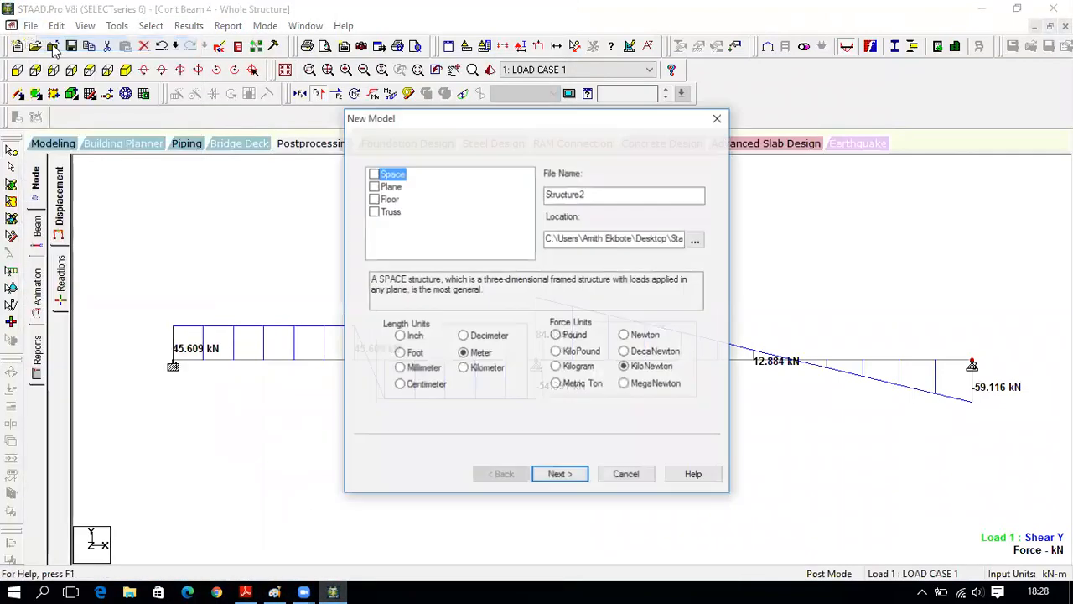
{"action": "left_click", "coordinate": [390, 186]}
{"action": "left_click", "coordinate": [622, 194]}
{"action": "left_click_drag", "start_coordinate": [622, 197], "coordinate": [512, 199]}
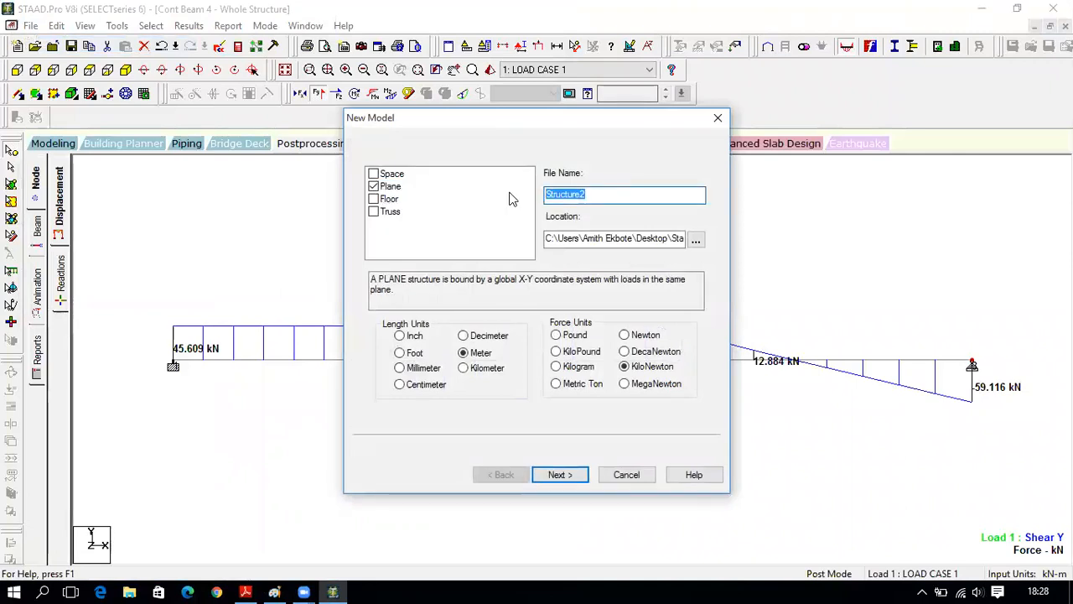
{"action": "type", "text": "Cont Beam 5"}
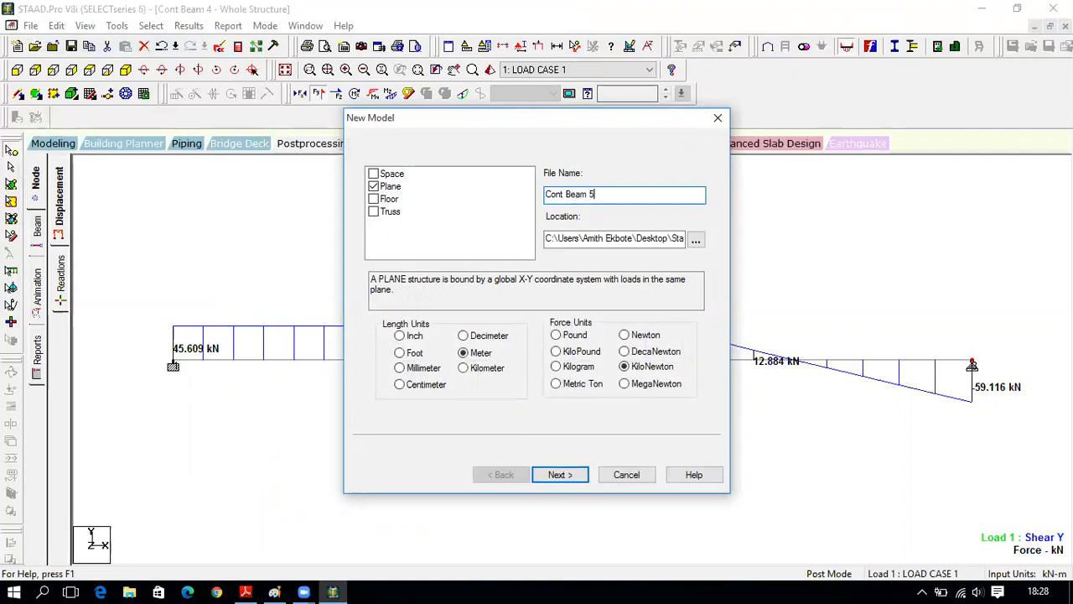
{"action": "key", "text": "Return"}
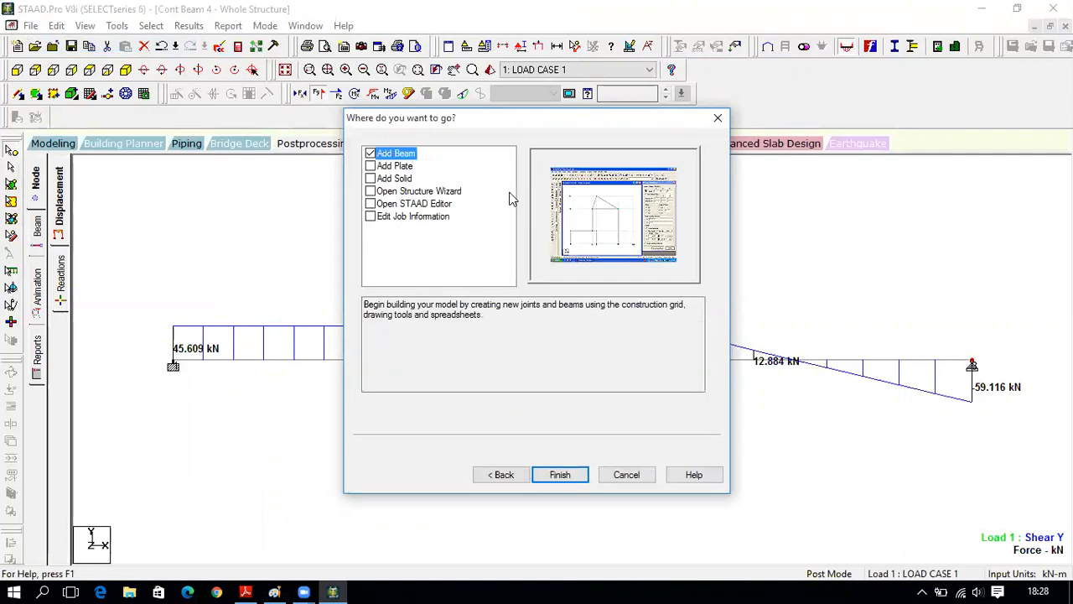
{"action": "key", "text": "Return"}
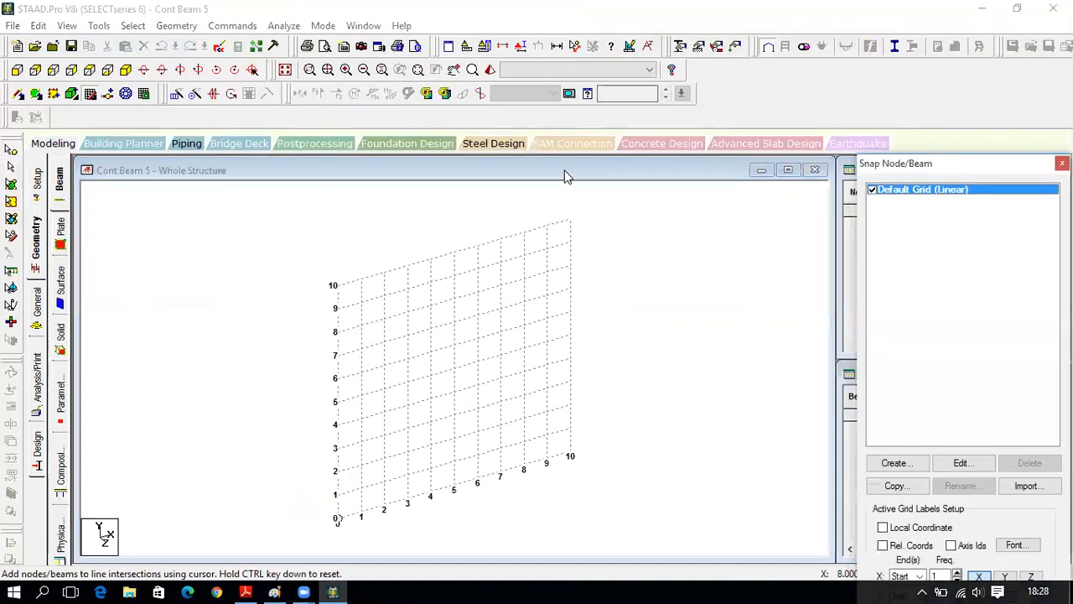
Check the spans in Adobe Reader, draw three collinear beams in STAAD.Pro with nodes at X = 0, 3, 5 and 8 m, and show node numbers
{"action": "left_click", "coordinate": [17, 71]}
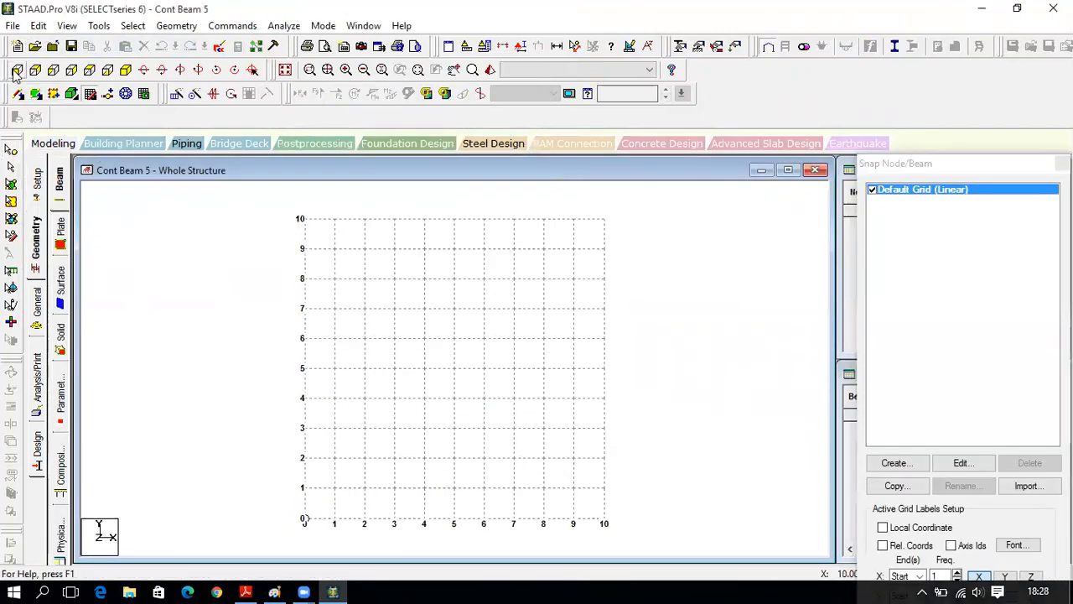
{"action": "left_click", "coordinate": [244, 591]}
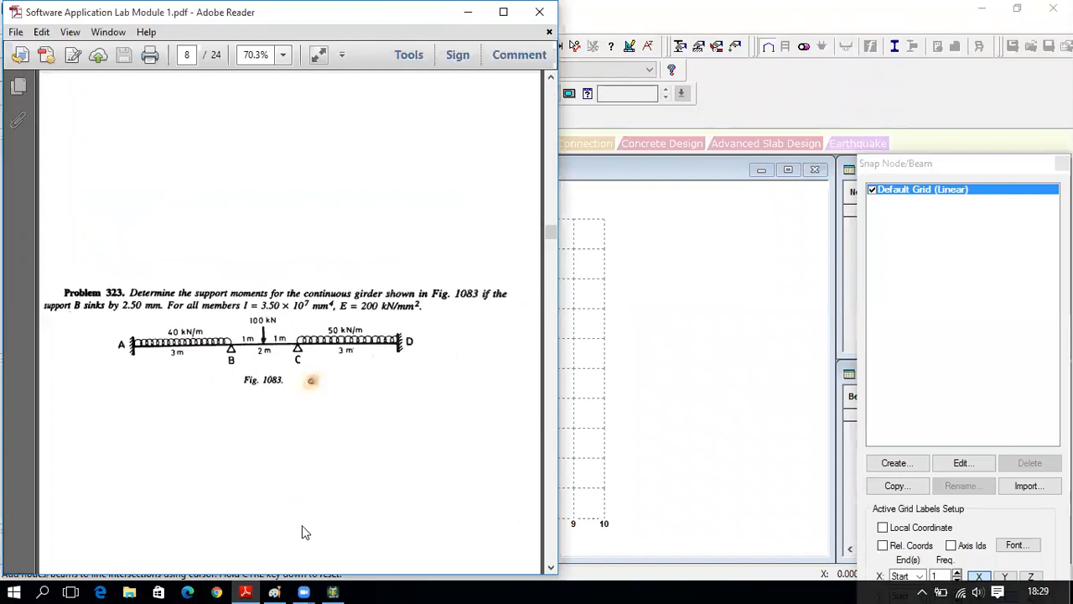
{"action": "left_click", "coordinate": [245, 592]}
{"action": "left_click", "coordinate": [304, 520]}
{"action": "left_click", "coordinate": [395, 520]}
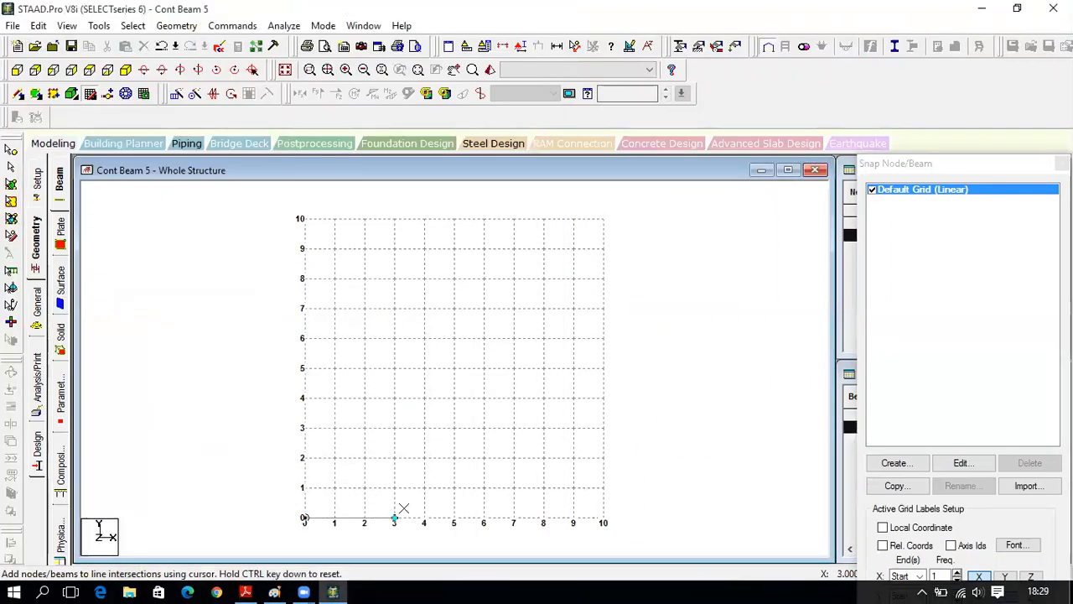
{"action": "left_click", "coordinate": [452, 513]}
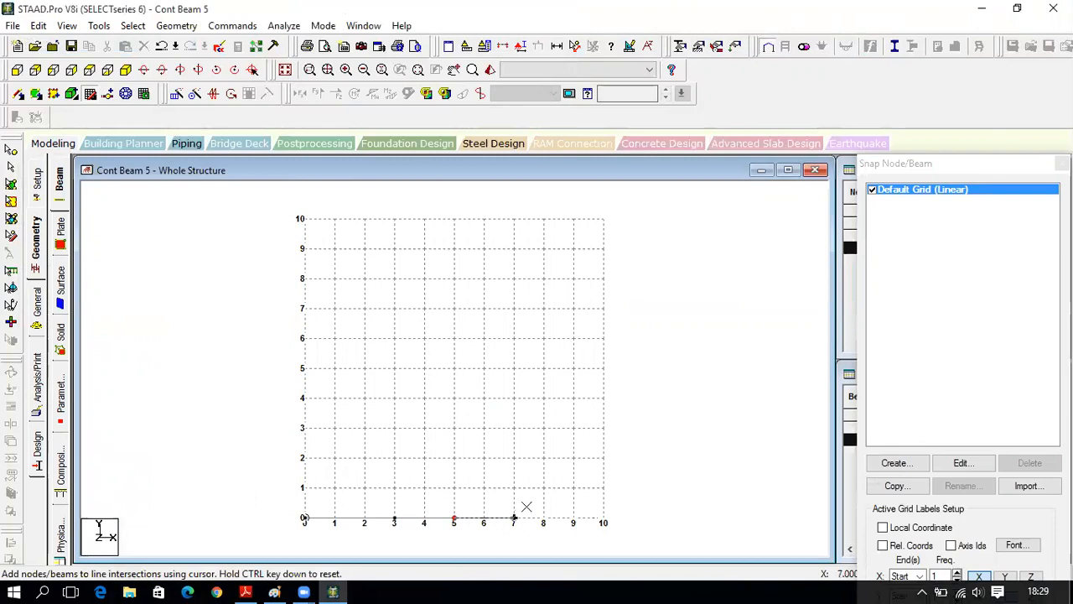
{"action": "left_click", "coordinate": [544, 519]}
{"action": "left_click", "coordinate": [936, 164]}
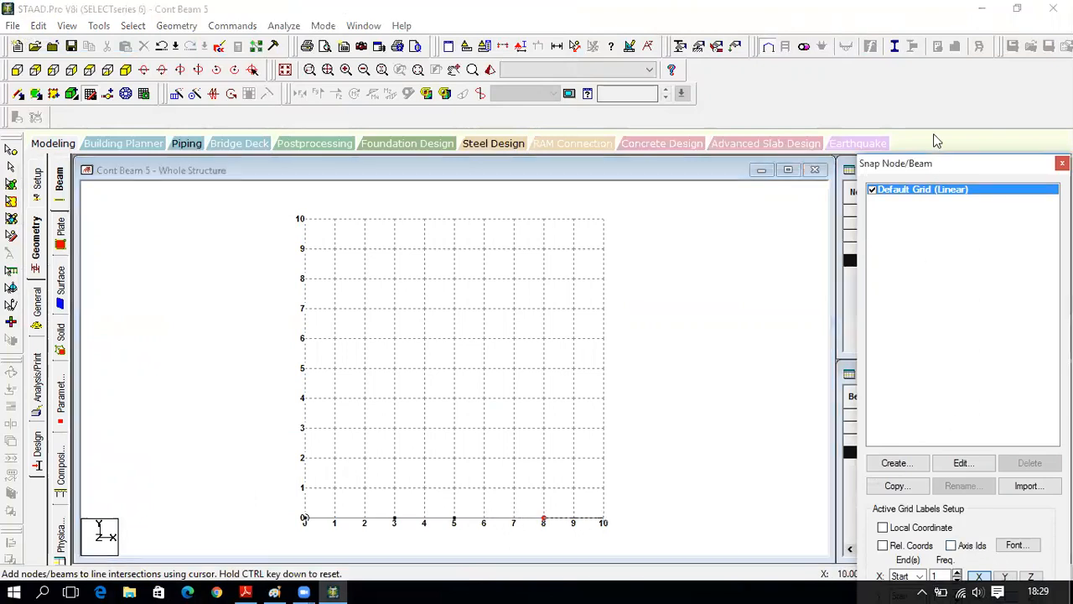
{"action": "left_click", "coordinate": [1009, 489]}
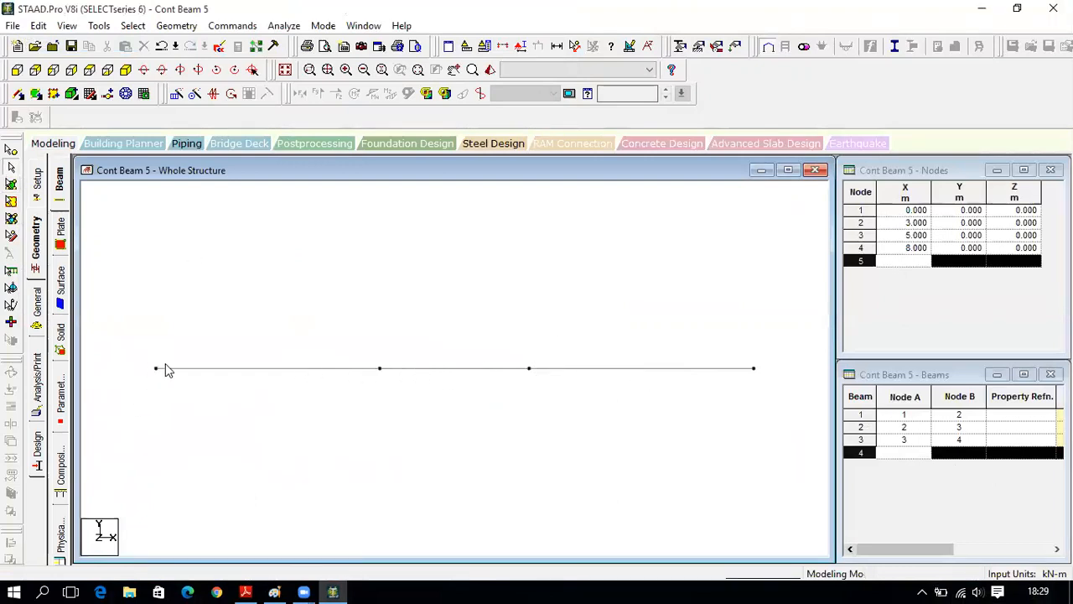
{"action": "key", "text": "shift+n"}
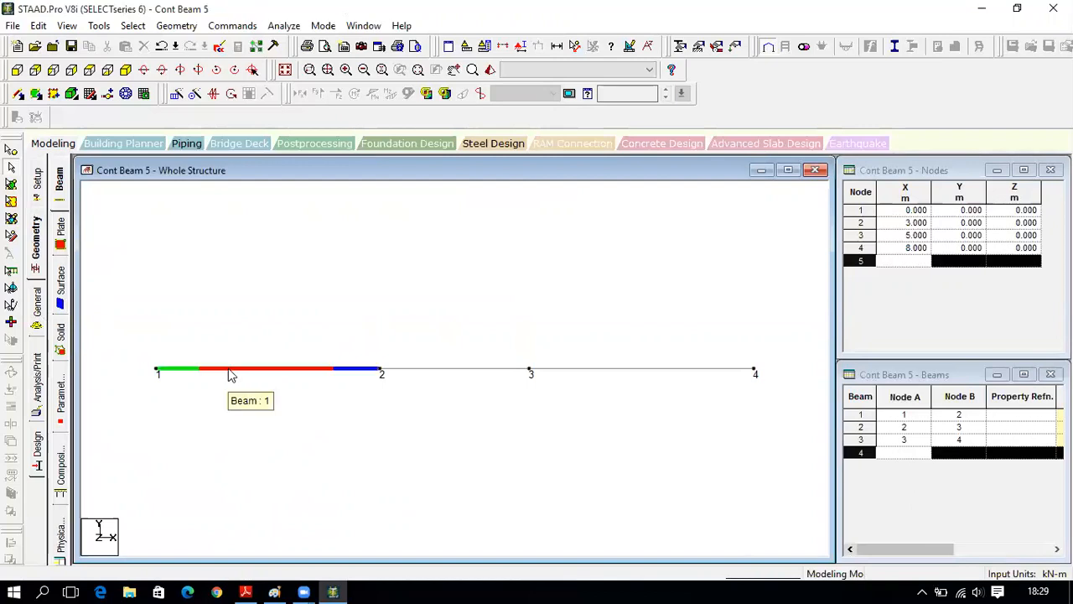
Review the member data of Problem 323 in Adobe Reader and start a General section definition in STAAD.Pro, ready to enter IZ
{"action": "left_click", "coordinate": [50, 304]}
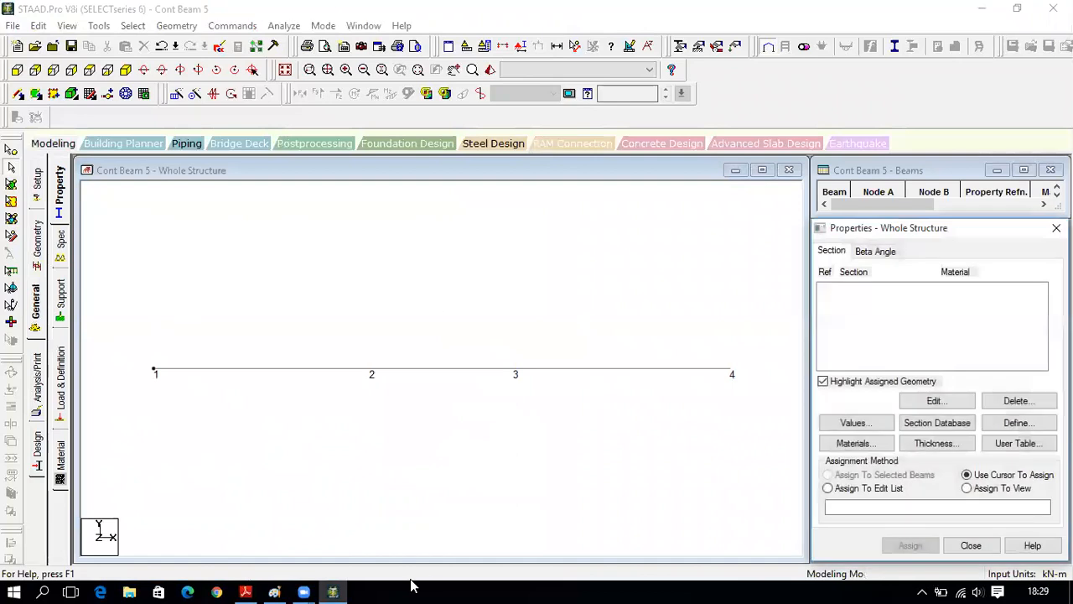
{"action": "left_click", "coordinate": [245, 592]}
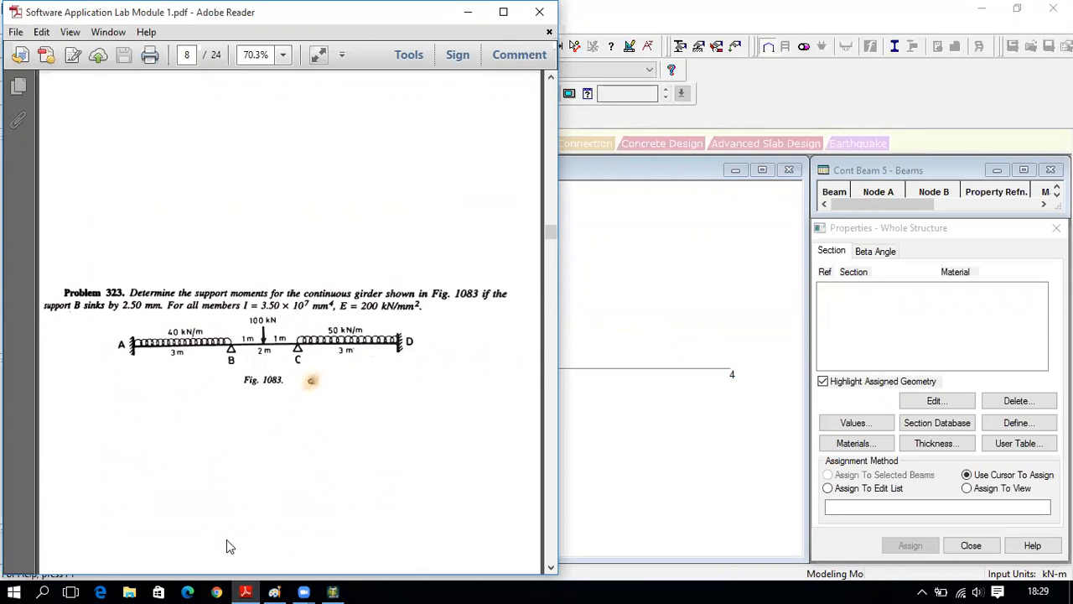
{"action": "left_click", "coordinate": [332, 592]}
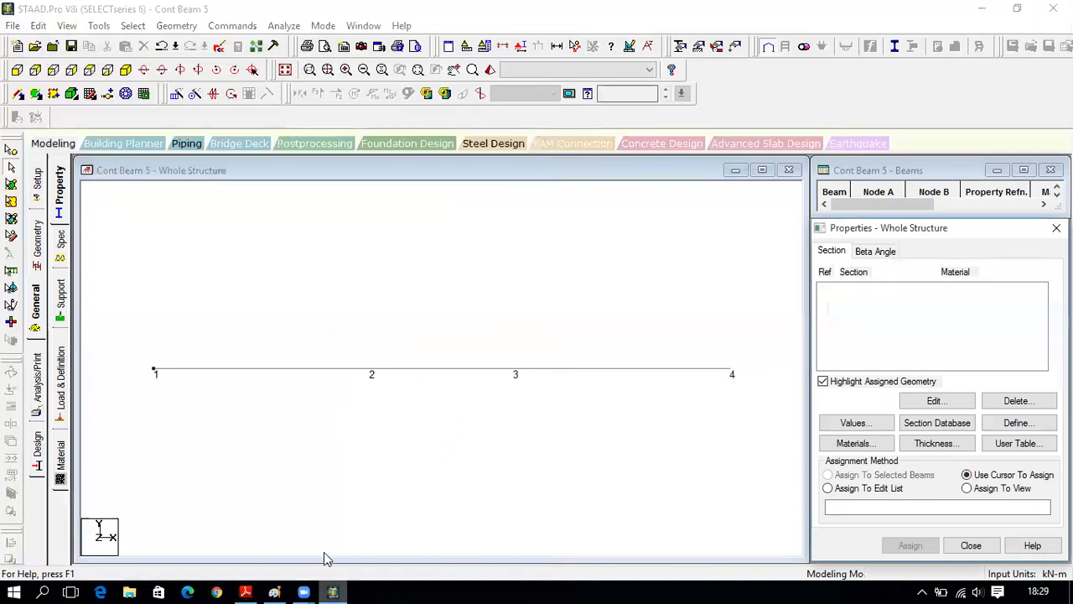
{"action": "left_click", "coordinate": [1017, 422]}
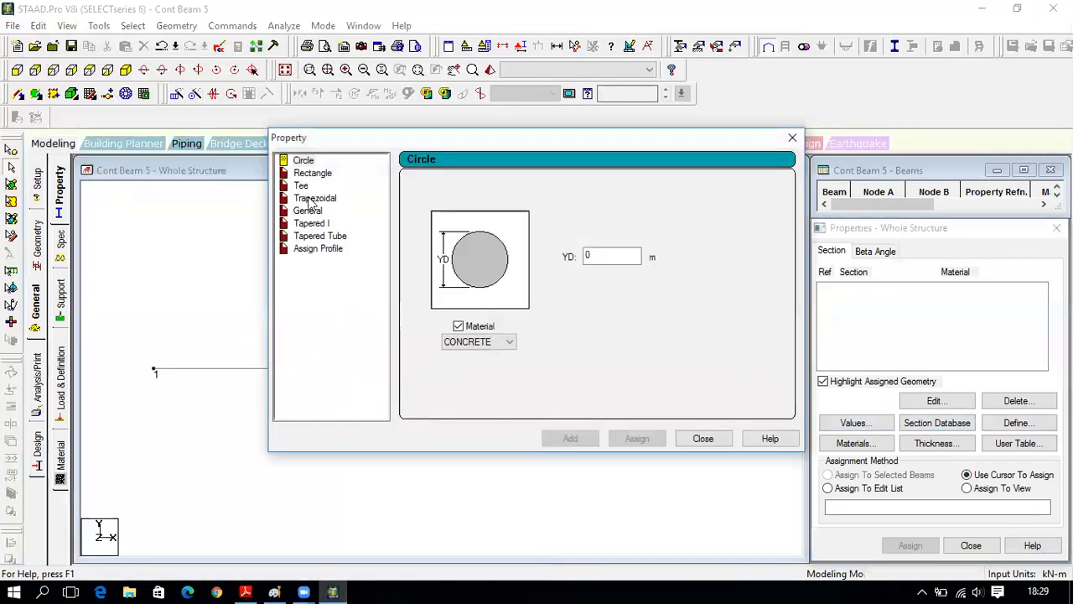
{"action": "left_click", "coordinate": [315, 212]}
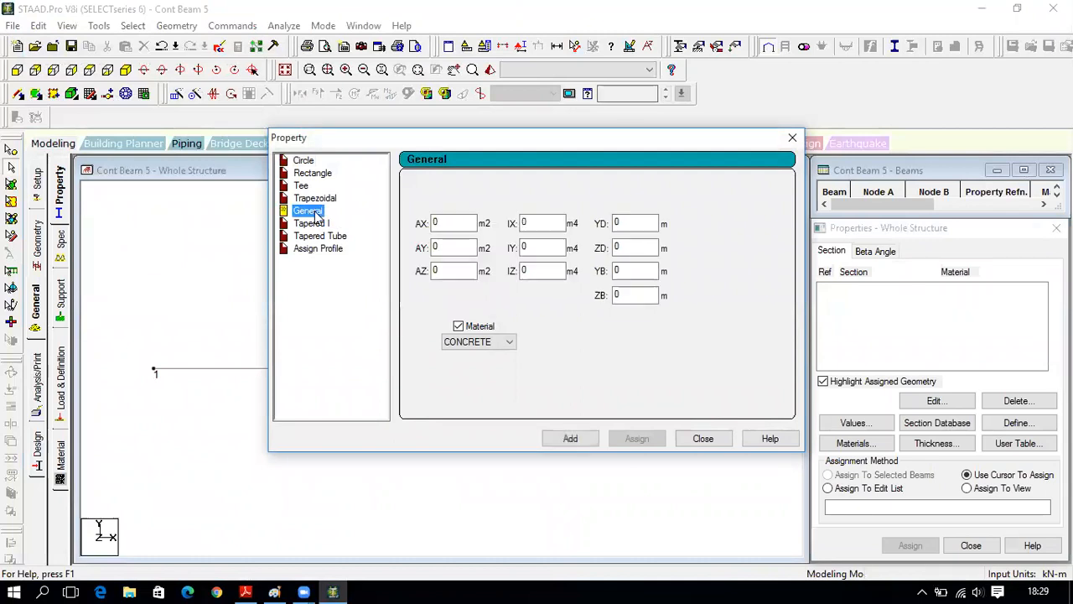
{"action": "double_click", "coordinate": [540, 272]}
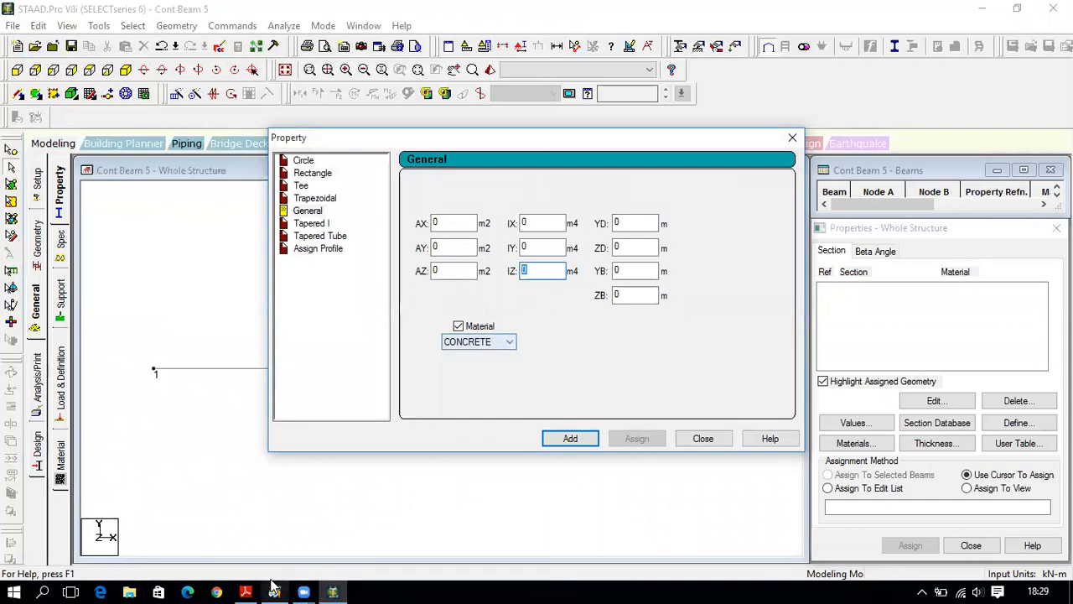
Read the moment of inertia given in Problem 323 in Adobe Reader and switch to Paint for the unit conversion
{"action": "left_click", "coordinate": [246, 592]}
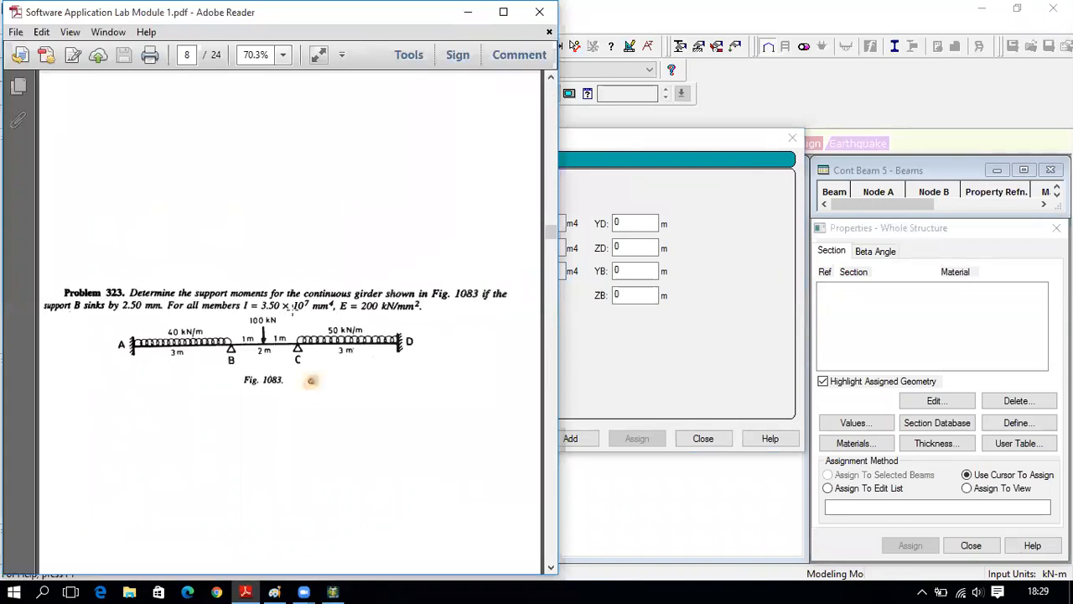
{"action": "mouse_move", "coordinate": [321, 587]}
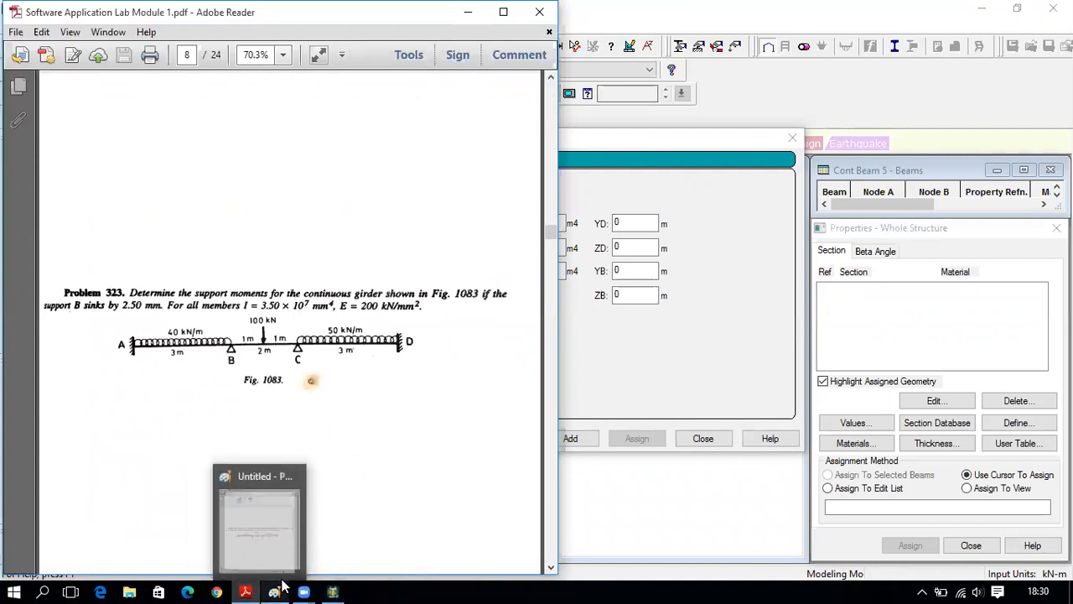
{"action": "left_click", "coordinate": [251, 590]}
{"action": "left_click", "coordinate": [254, 588]}
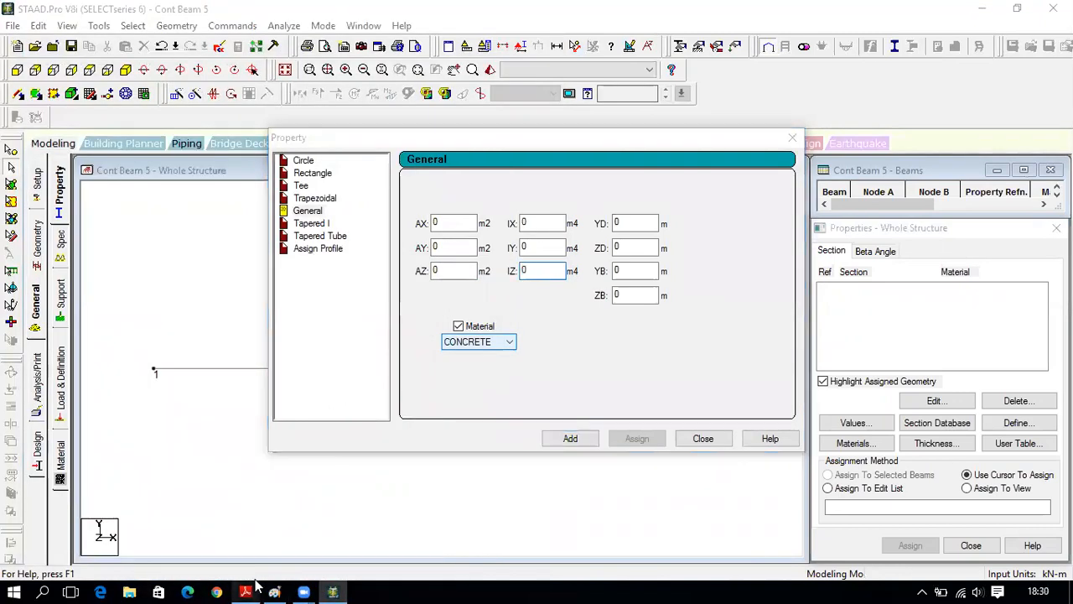
{"action": "left_click", "coordinate": [275, 591]}
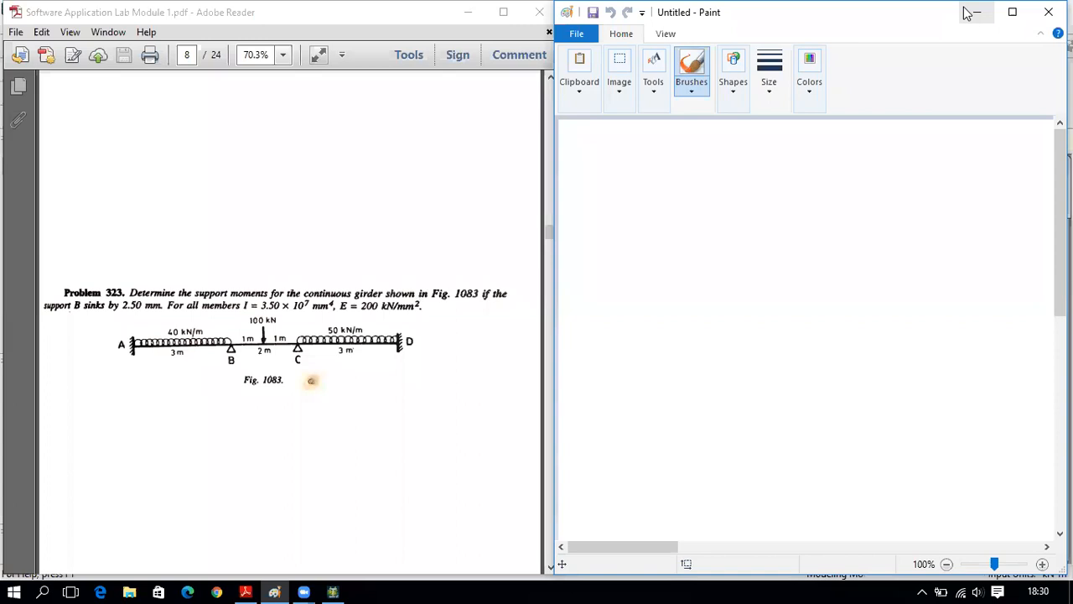
Write "I =3.5*10^7mm^4=3.5 *10^7" as text on the blank Paint canvas
{"action": "left_click", "coordinate": [593, 188]}
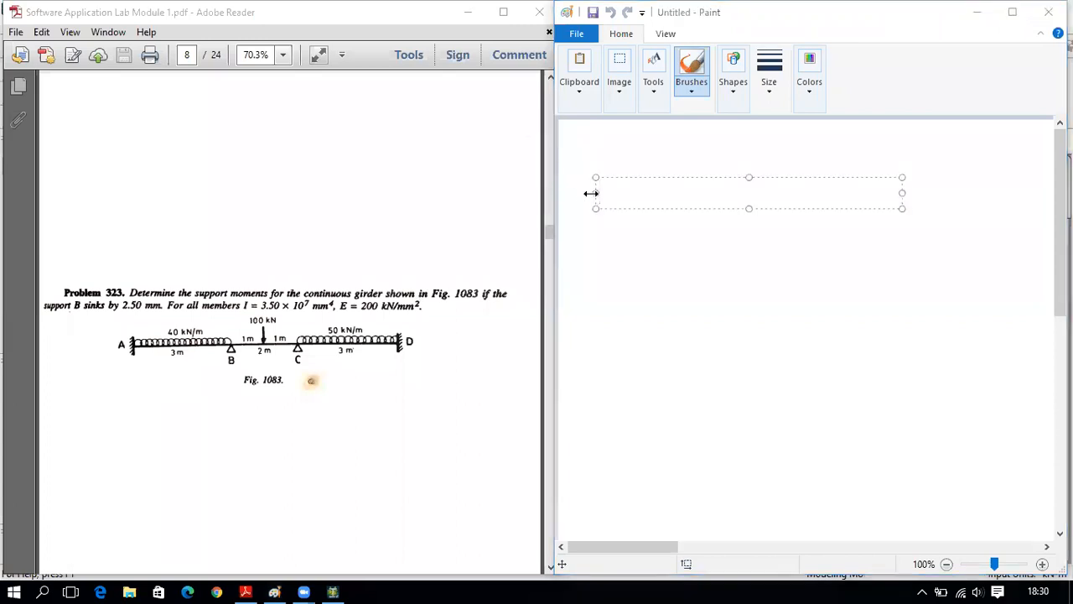
{"action": "type", "text": "I =3.5*10^7"}
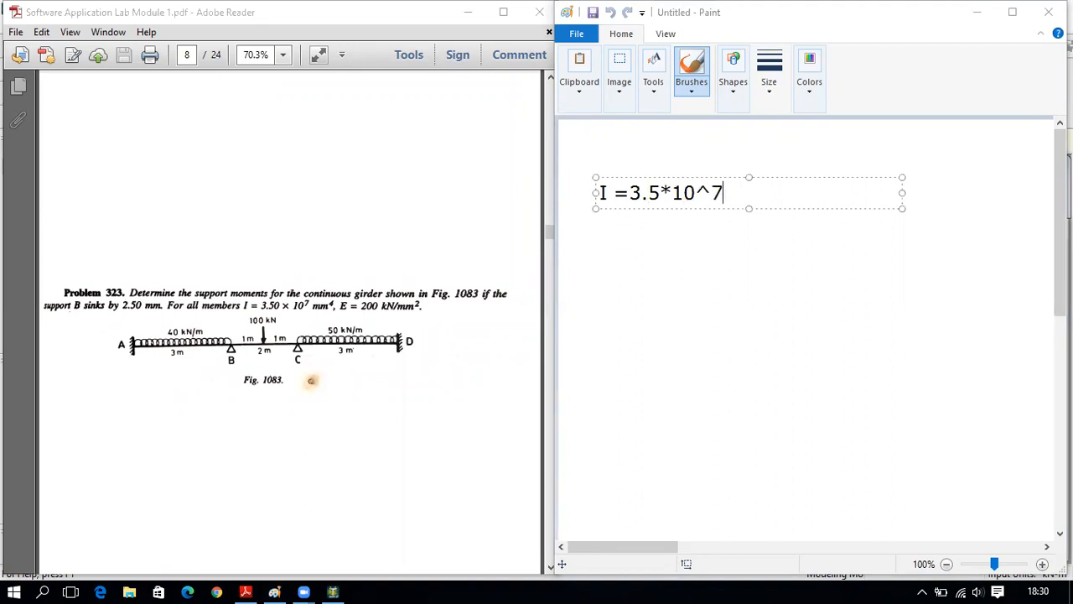
{"action": "type", "text": "mm"}
{"action": "type", "text": "^4"}
{"action": "type", "text": "=3.5 *"}
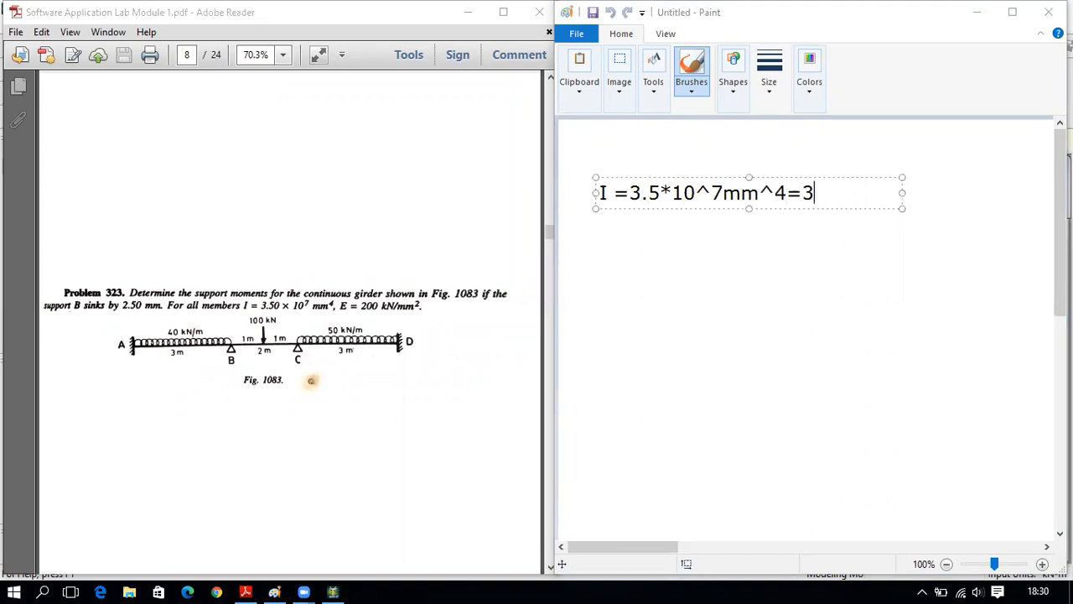
{"action": "type", "text": "10^7"}
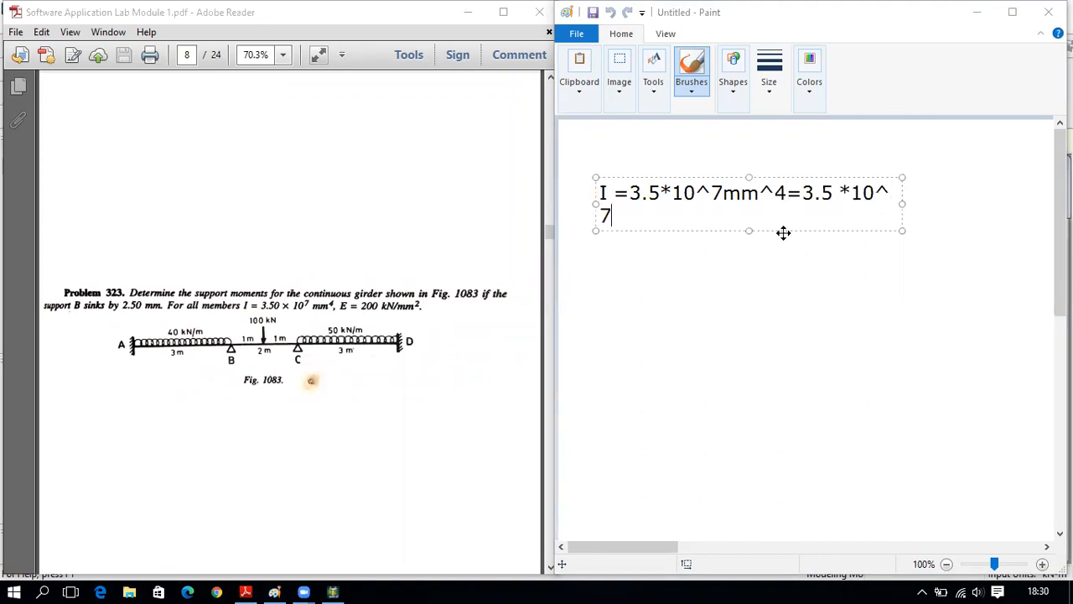
Append "*(10^-3)^4" to the inertia expression and widen the text box so that it fits on one line
{"action": "left_click_drag", "start_coordinate": [901, 203], "coordinate": [1015, 193]}
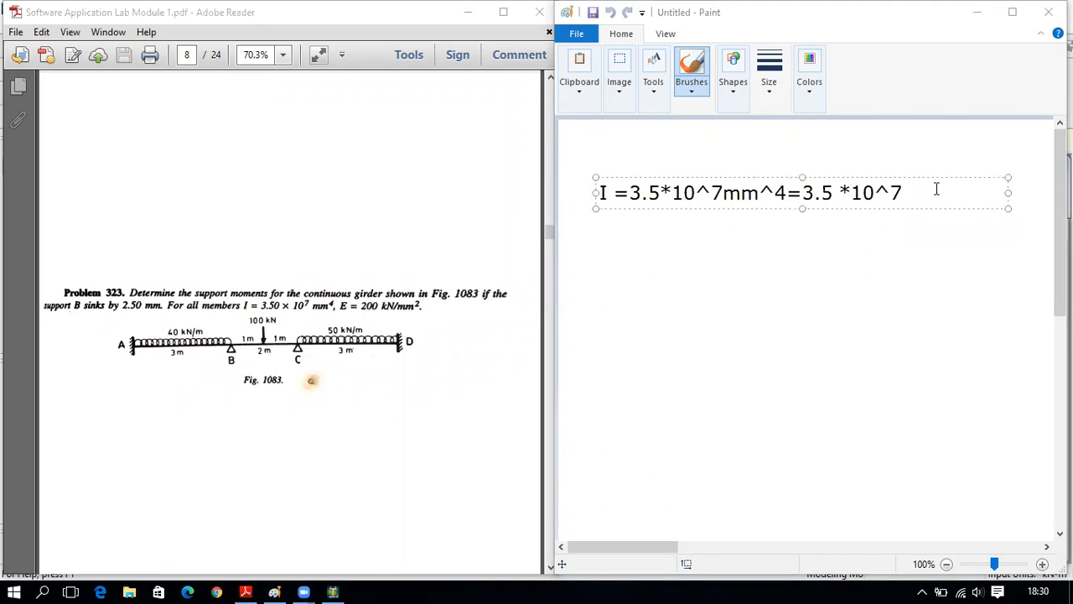
{"action": "type", "text": "*"}
{"action": "type", "text": "10"}
{"action": "type", "text": "6"}
{"action": "key", "text": "BackSpace"}
{"action": "type", "text": "^-3)^4"}
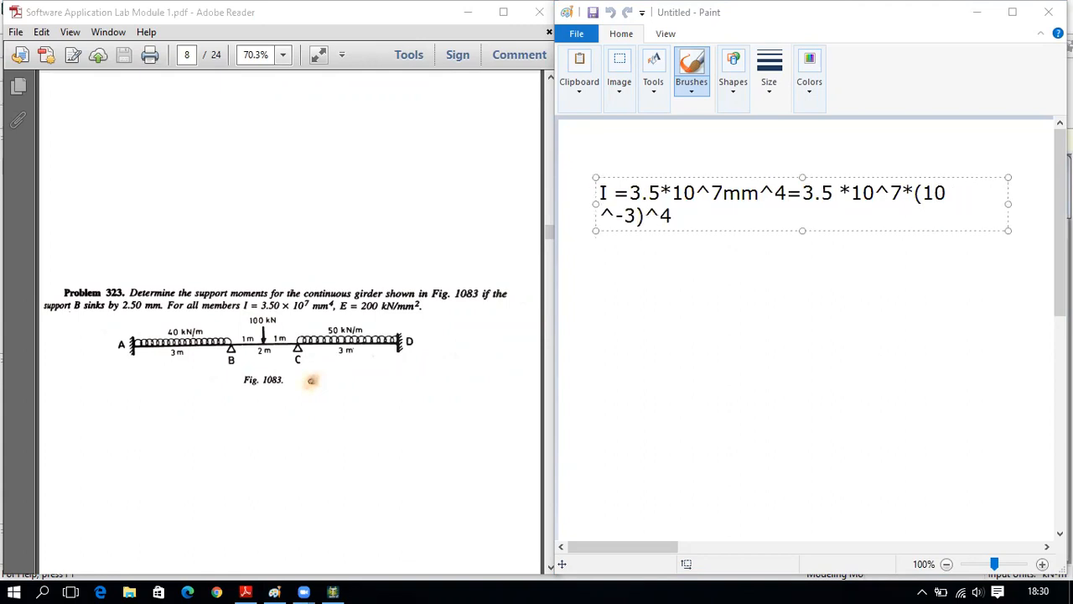
{"action": "left_click_drag", "start_coordinate": [594, 204], "coordinate": [565, 209]}
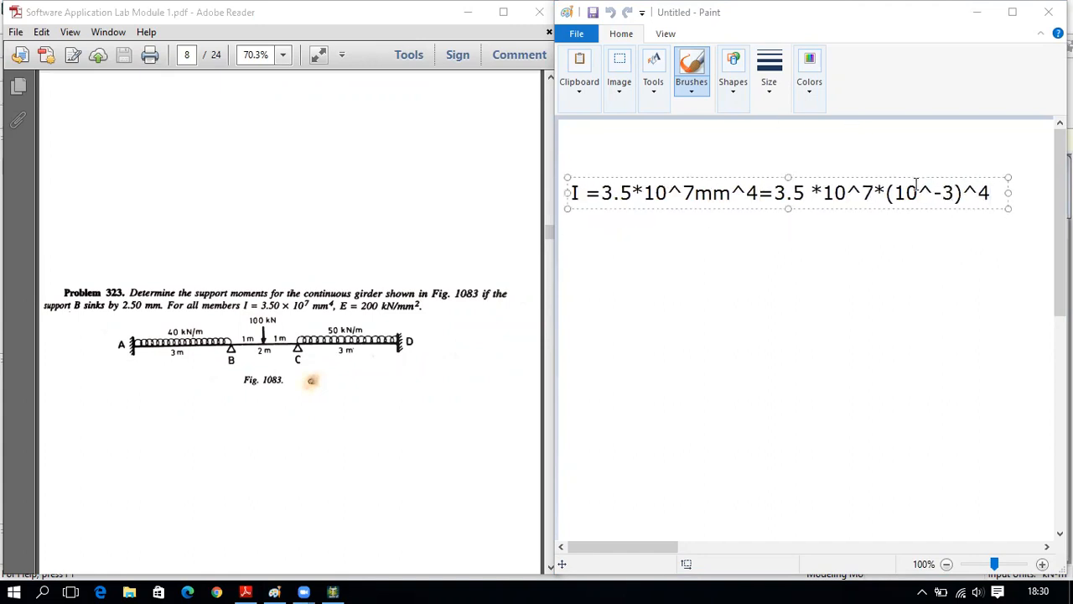
Add the conversion line "= 3.5*10^7*10^-12" below the expression and begin a third line with "= 3.5 *10"
{"action": "key", "text": "Return"}
{"action": "type", "text": "= 3.5*"}
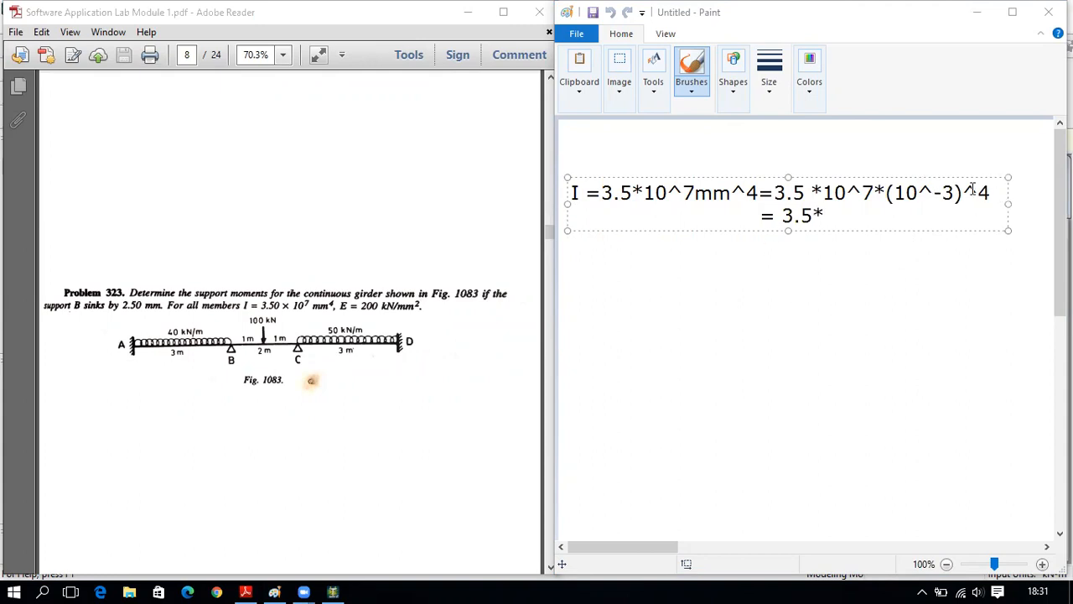
{"action": "type", "text": "10^7*10"}
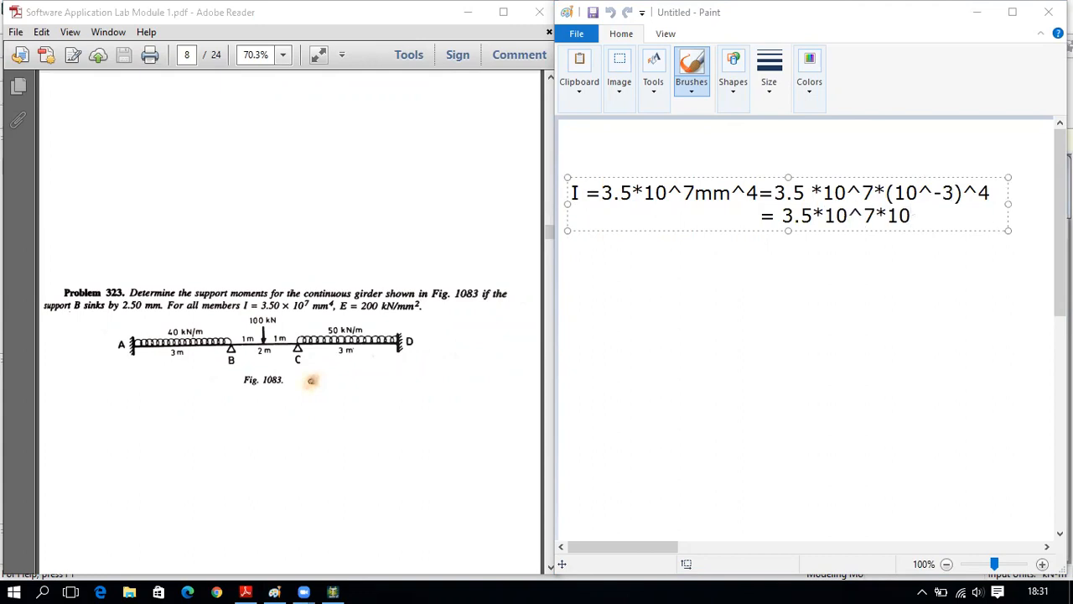
{"action": "type", "text": "^-12"}
{"action": "key", "text": "Return"}
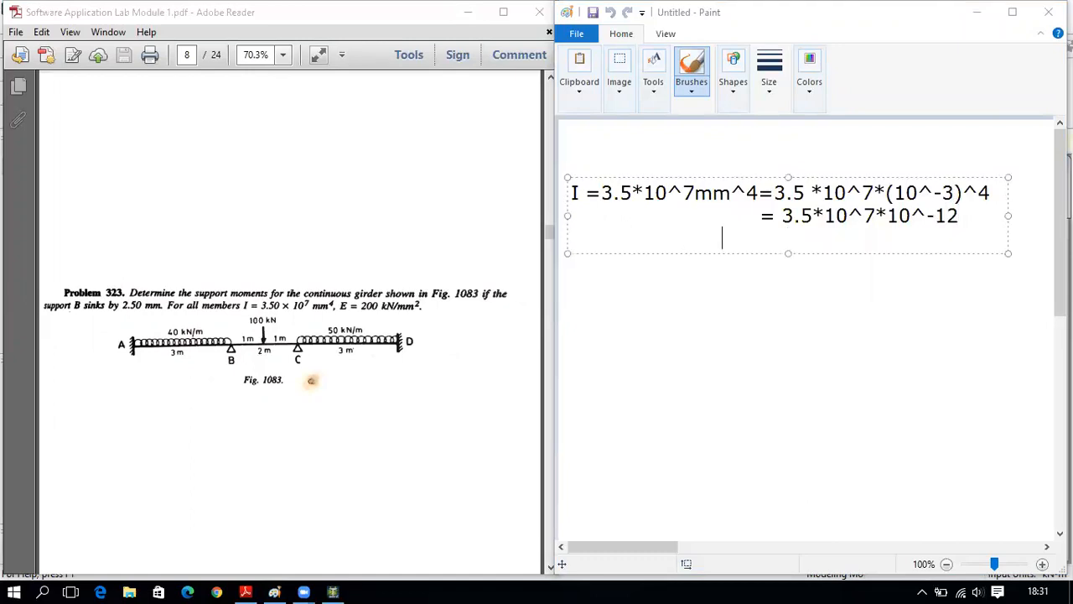
{"action": "type", "text": "= 3.5 *"}
{"action": "type", "text": "10&"}
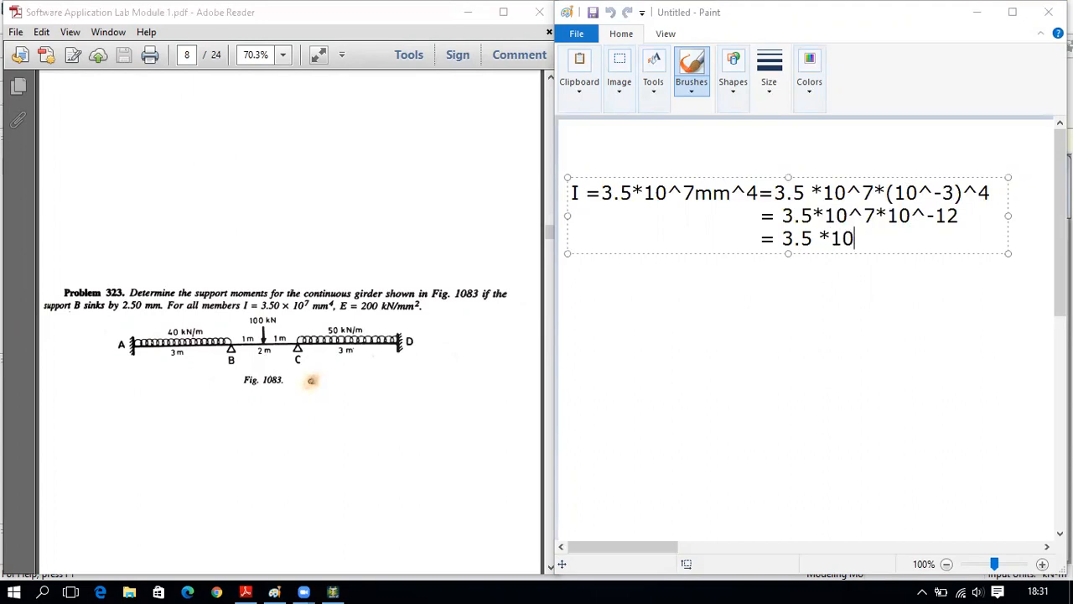
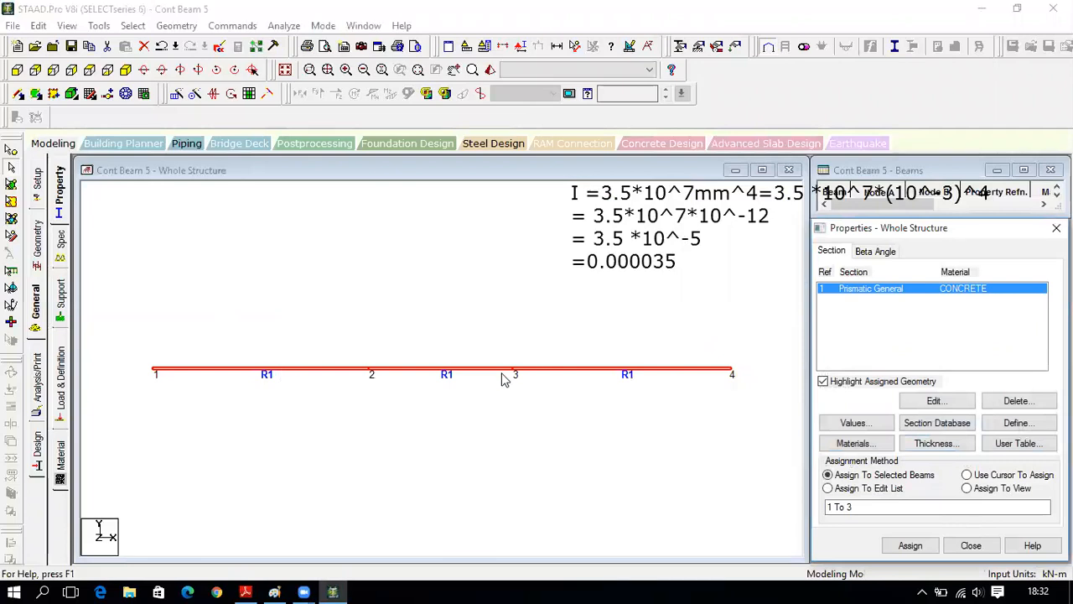
Check the support types of Problem 323 in Adobe Reader, then create one fixed and one pinned support definition in STAAD.Pro
{"action": "left_click", "coordinate": [635, 419]}
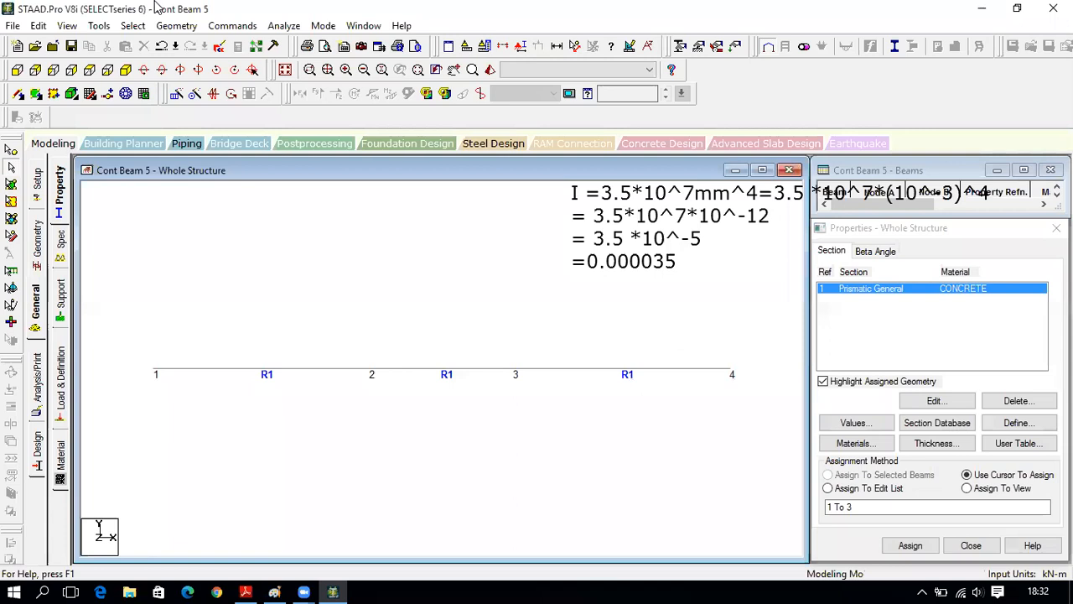
{"action": "left_click", "coordinate": [677, 216]}
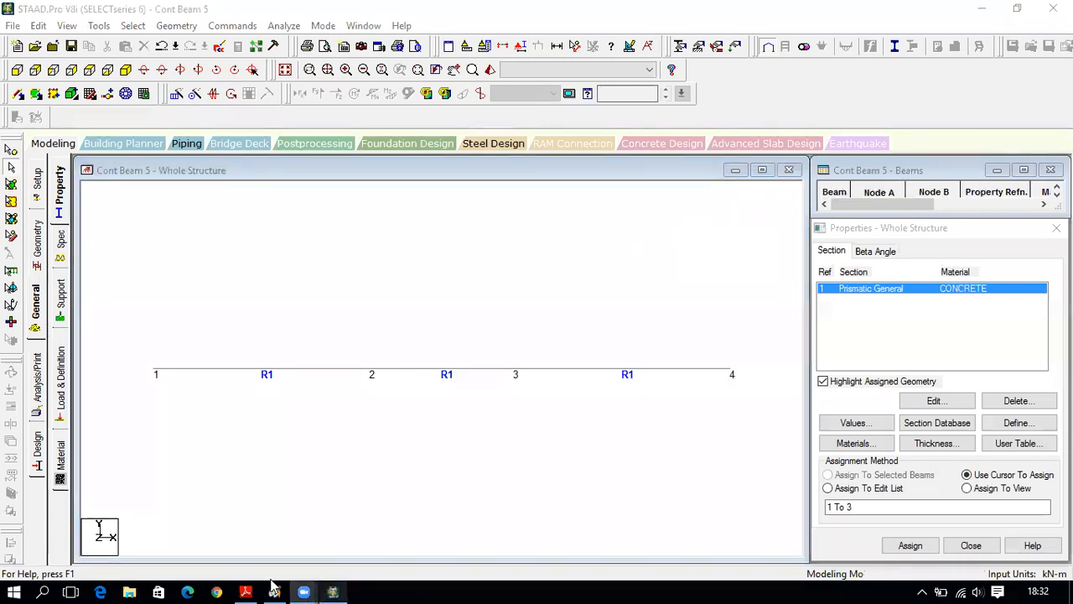
{"action": "left_click", "coordinate": [245, 592]}
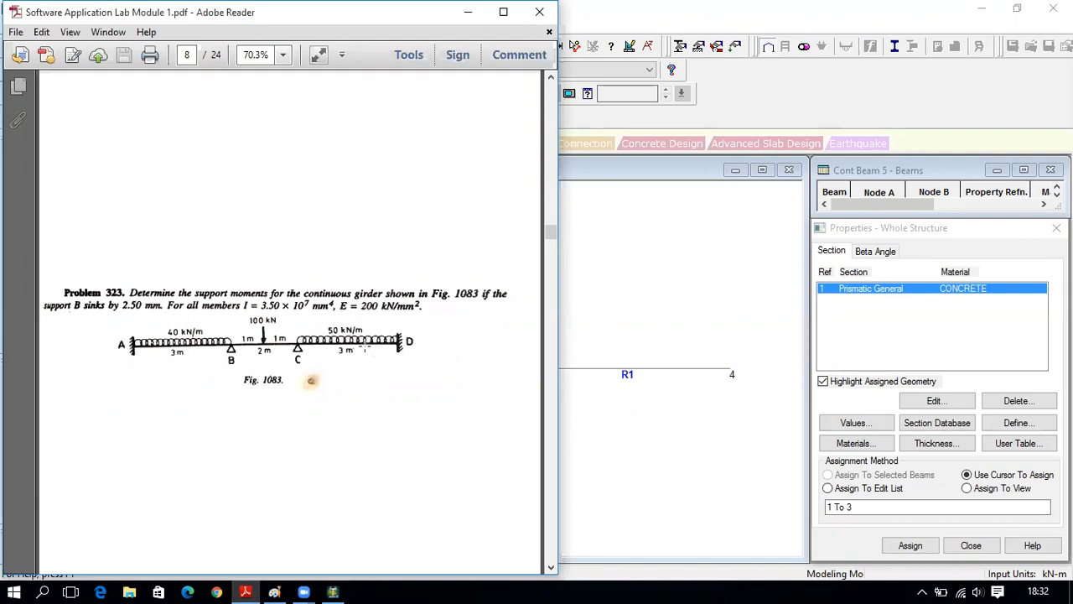
{"action": "left_click", "coordinate": [333, 590]}
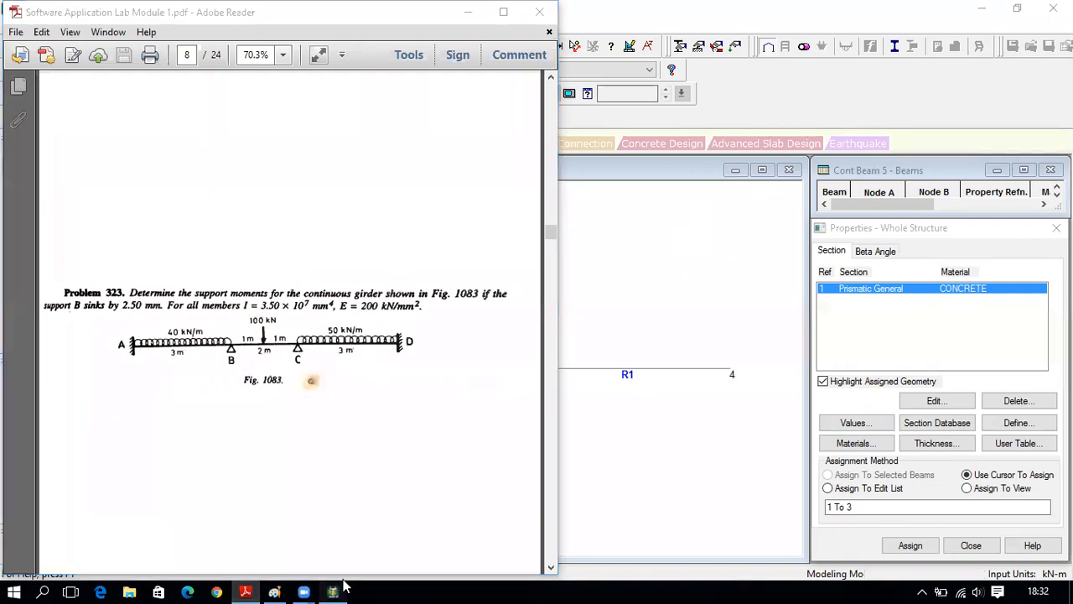
{"action": "left_click", "coordinate": [59, 312]}
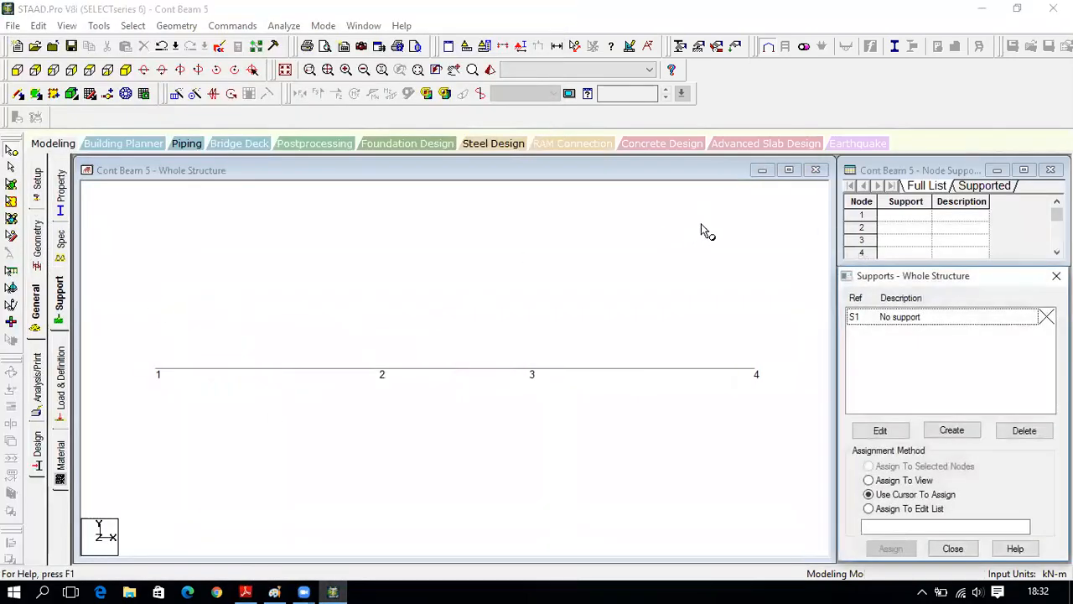
{"action": "left_click", "coordinate": [952, 430]}
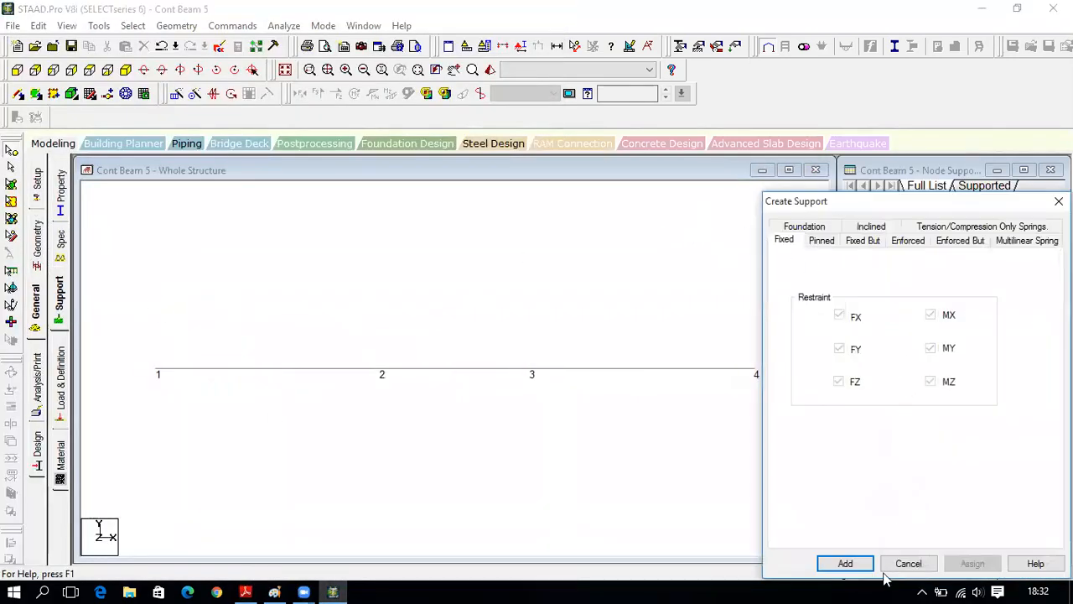
{"action": "left_click", "coordinate": [845, 563]}
{"action": "left_click", "coordinate": [975, 442]}
{"action": "left_click", "coordinate": [822, 240]}
{"action": "left_click", "coordinate": [843, 564]}
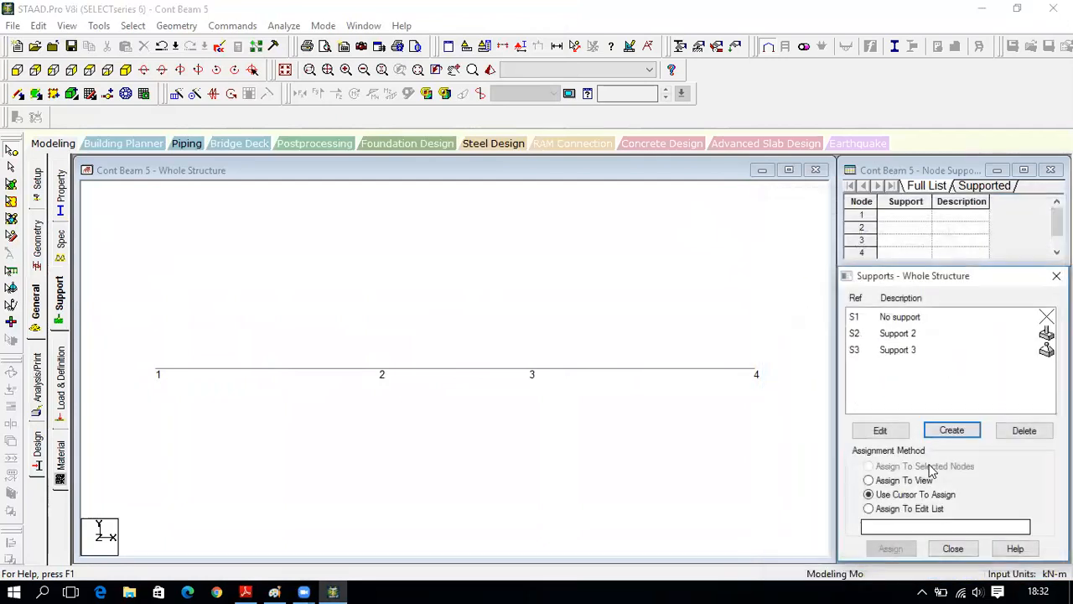
Assign the fixed support to end nodes 1 and 4 and the pinned support to intermediate nodes 2 and 3
{"action": "left_click", "coordinate": [938, 332]}
{"action": "left_click", "coordinate": [891, 549]}
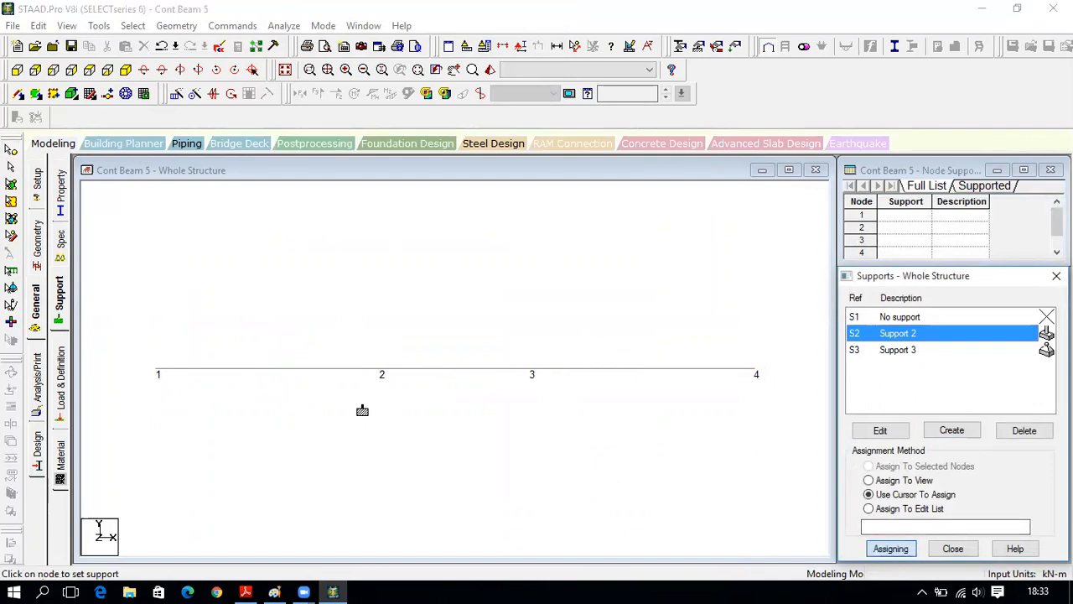
{"action": "left_click", "coordinate": [161, 373]}
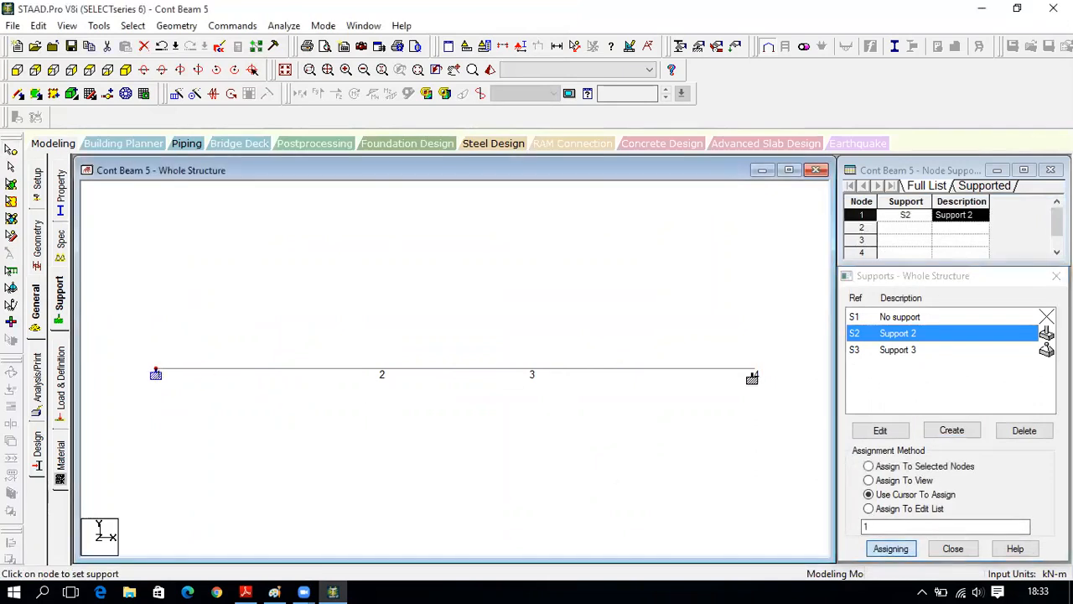
{"action": "left_click", "coordinate": [755, 374]}
{"action": "left_click", "coordinate": [912, 353]}
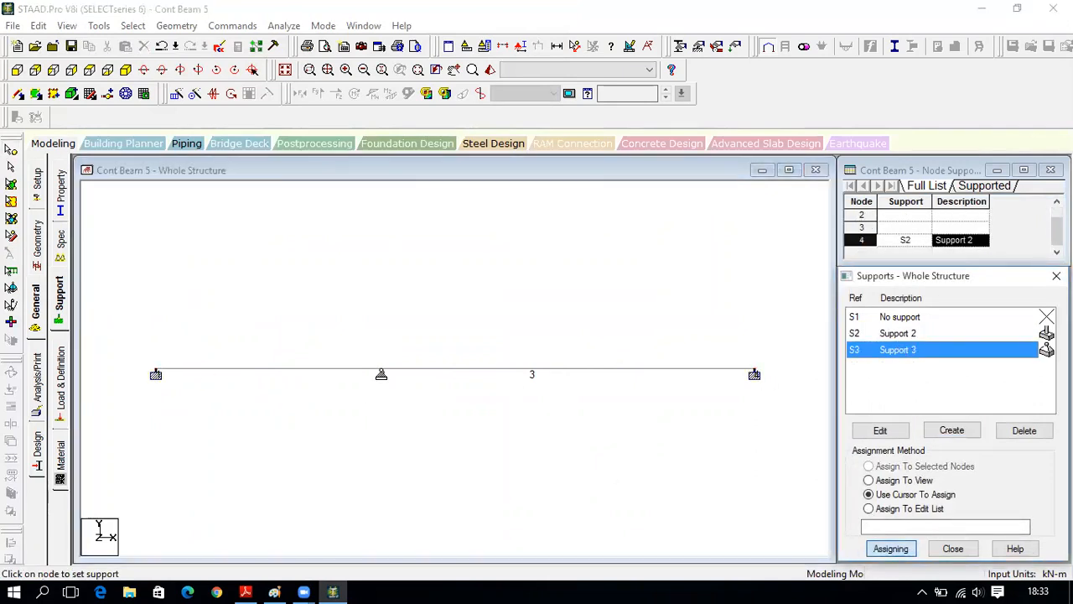
{"action": "left_click", "coordinate": [380, 374]}
{"action": "left_click", "coordinate": [534, 374]}
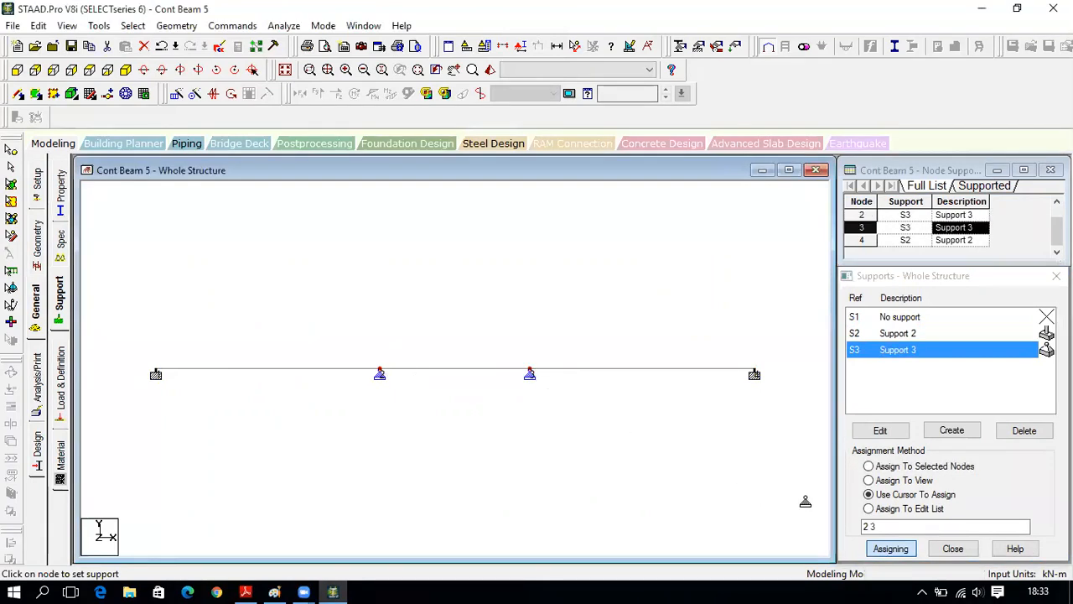
{"action": "left_click", "coordinate": [952, 548]}
Add primary load case 1 titled "LOAD CASE 1" with loading type None
{"action": "left_click", "coordinate": [64, 369]}
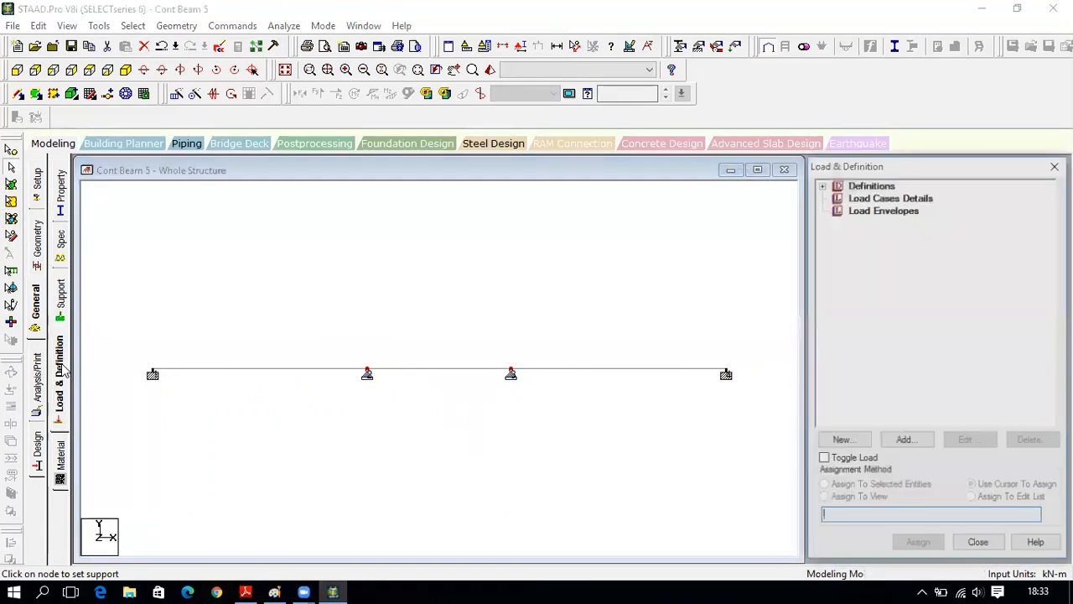
{"action": "left_click", "coordinate": [896, 198]}
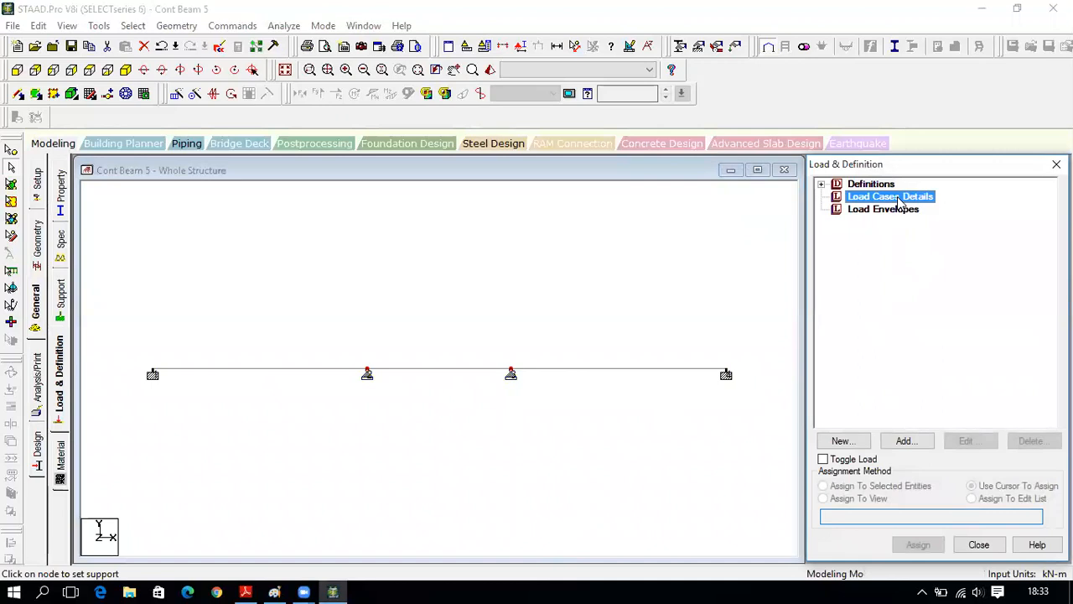
{"action": "left_click", "coordinate": [922, 443]}
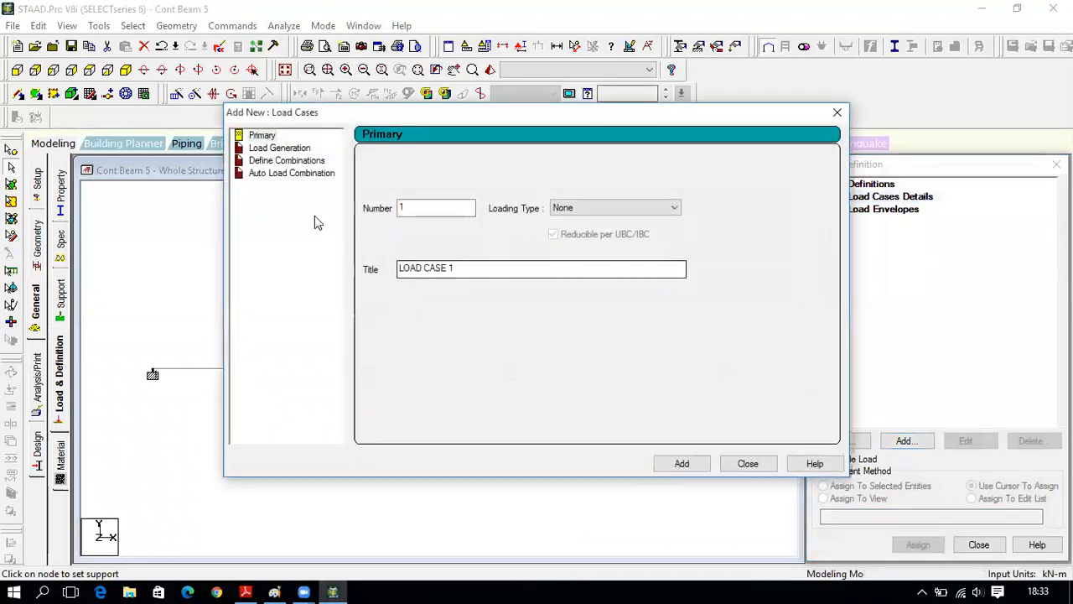
{"action": "left_click", "coordinate": [693, 466]}
{"action": "left_click", "coordinate": [749, 464]}
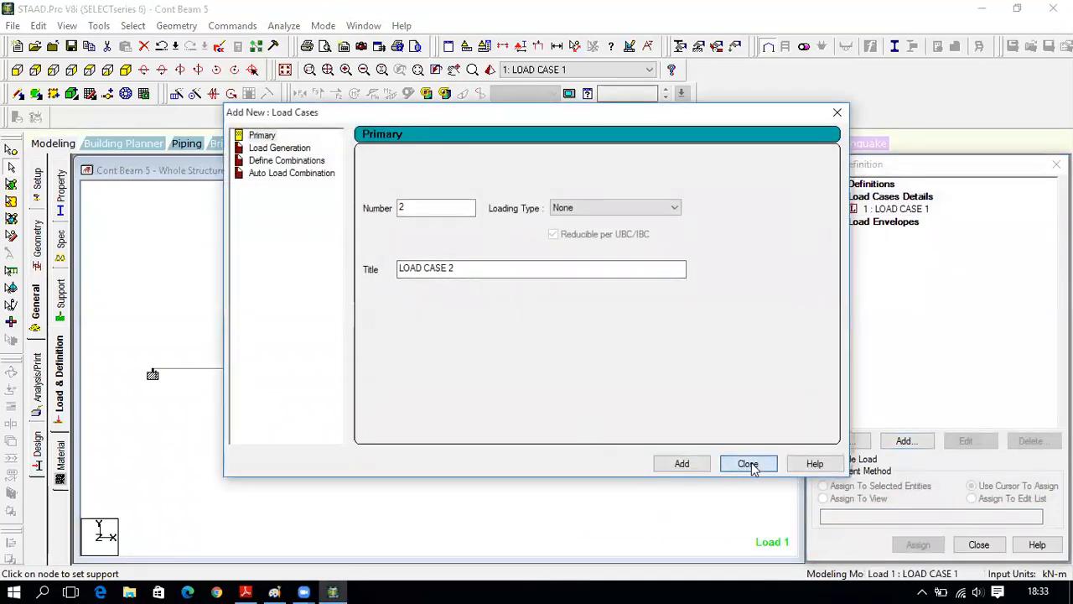
Check the span AB load in Adobe Reader and add a uniform member force of -40 kN/m in GY to load case 1
{"action": "left_click", "coordinate": [923, 209]}
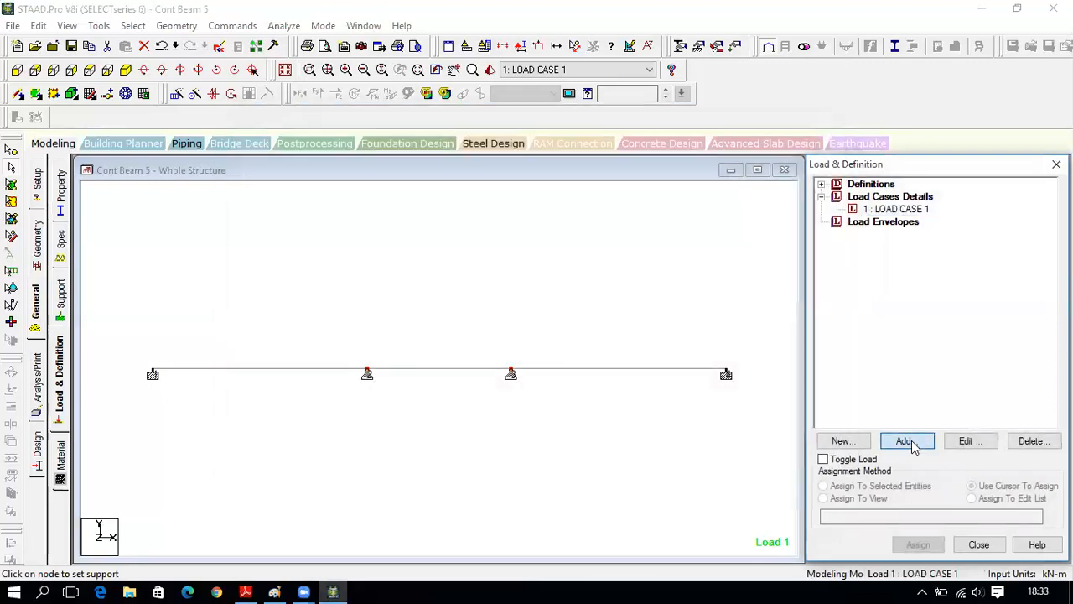
{"action": "left_click", "coordinate": [908, 441]}
{"action": "left_click", "coordinate": [245, 590]}
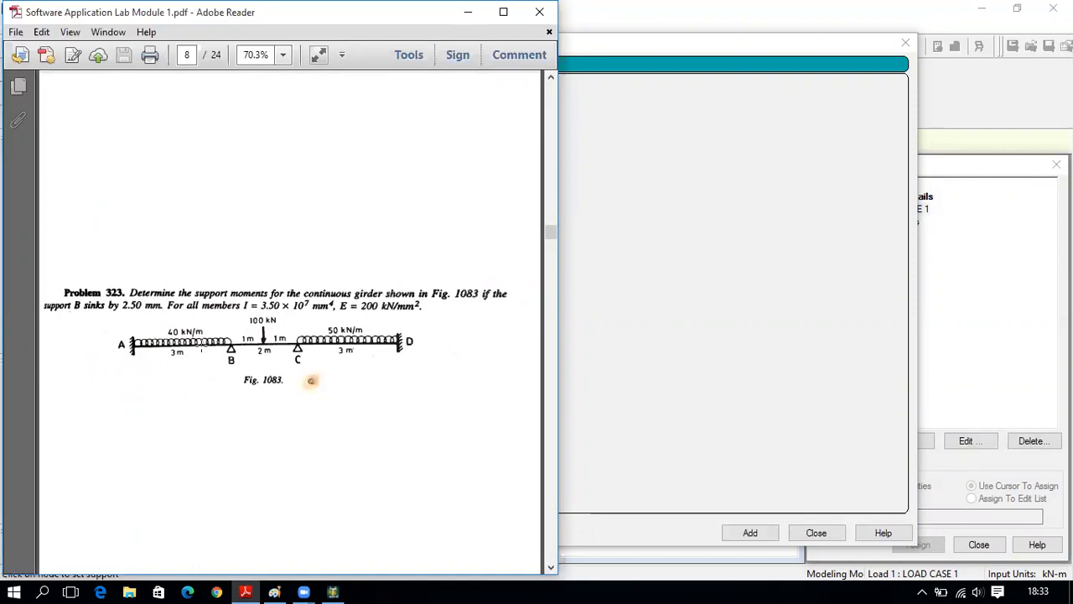
{"action": "left_click", "coordinate": [332, 593]}
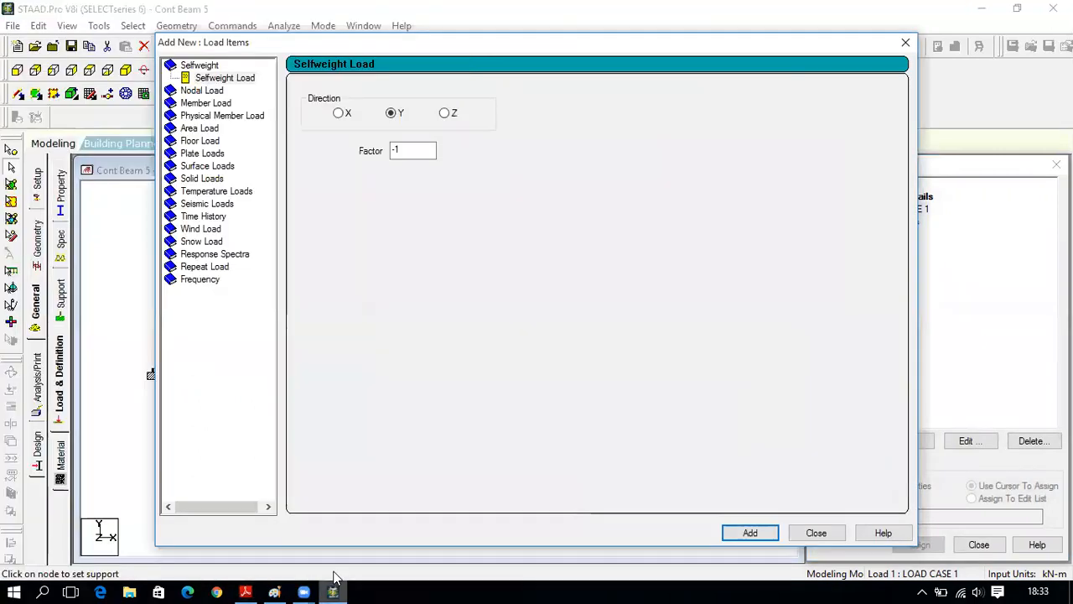
{"action": "left_click", "coordinate": [217, 103]}
{"action": "double_click", "coordinate": [433, 132]}
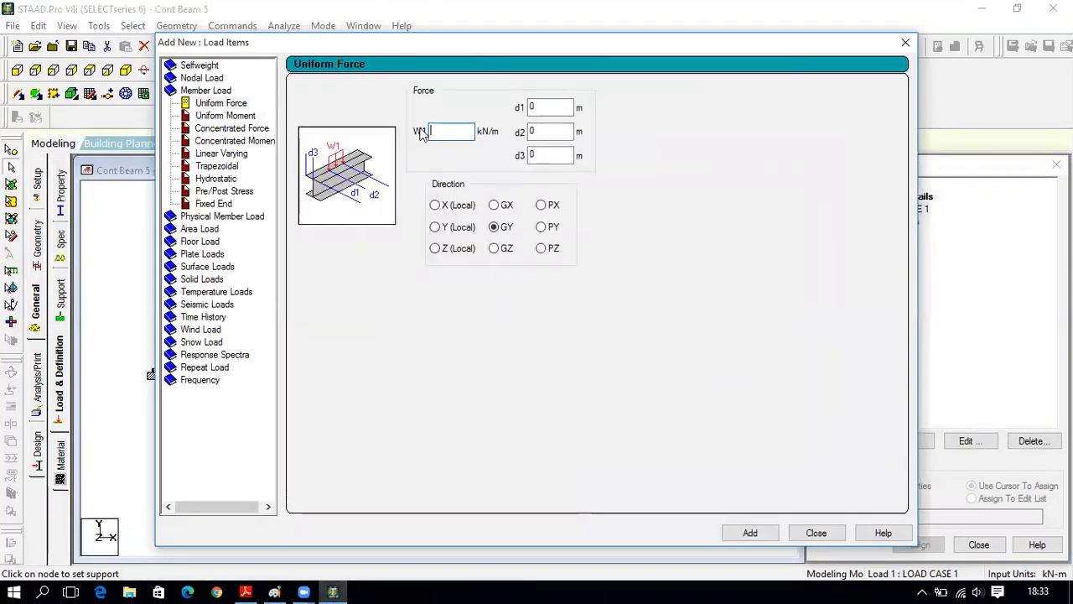
{"action": "type", "text": "-40"}
{"action": "left_click", "coordinate": [749, 533]}
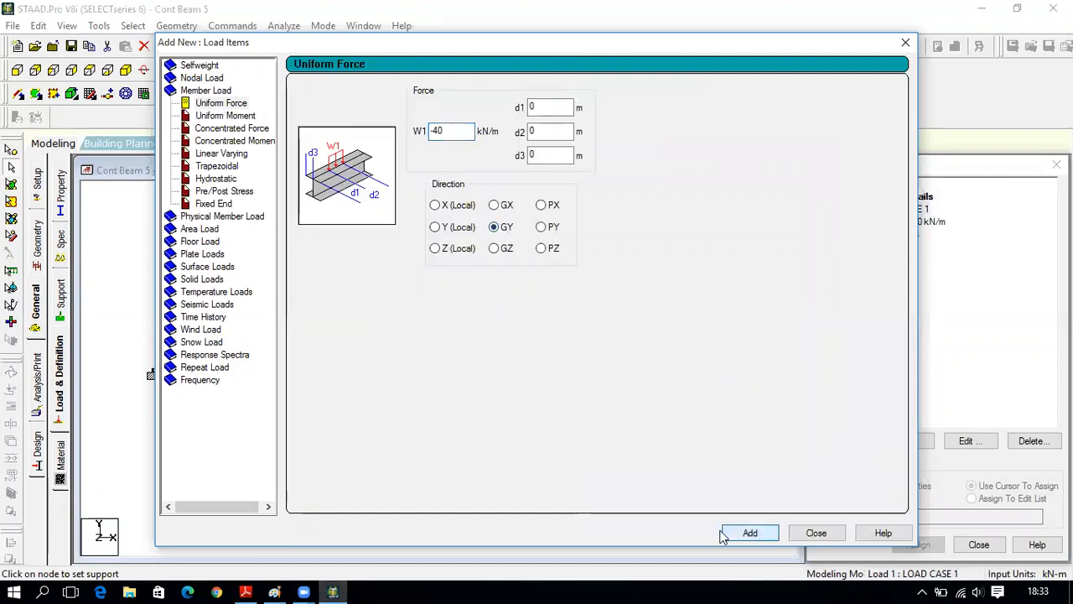
Check the span CD load in Adobe Reader, save the model and add a uniform member force of -50 kN/m in GY
{"action": "left_click", "coordinate": [248, 591]}
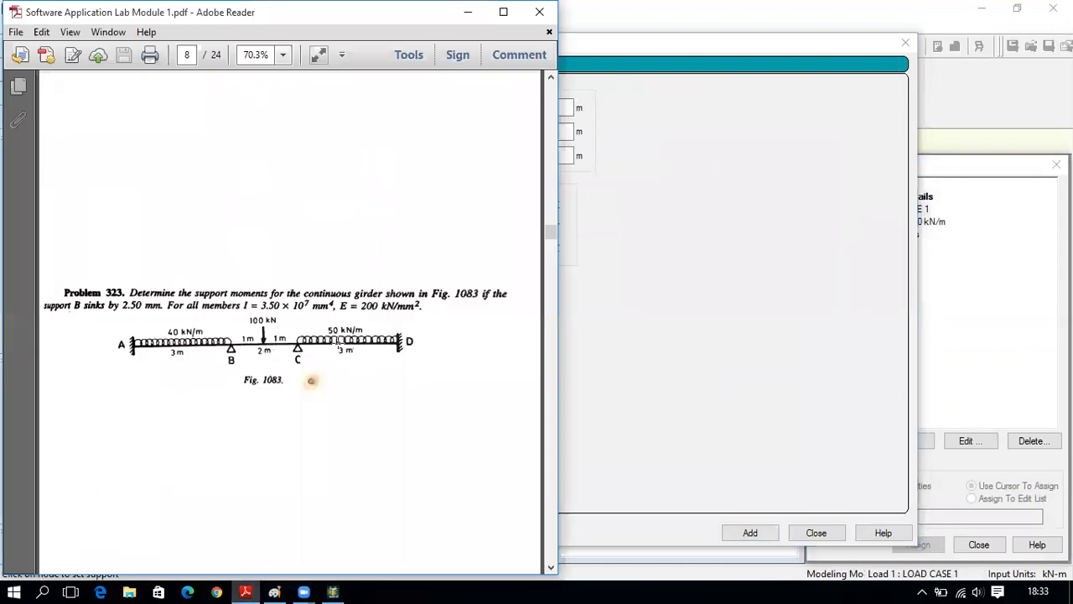
{"action": "left_click", "coordinate": [332, 592]}
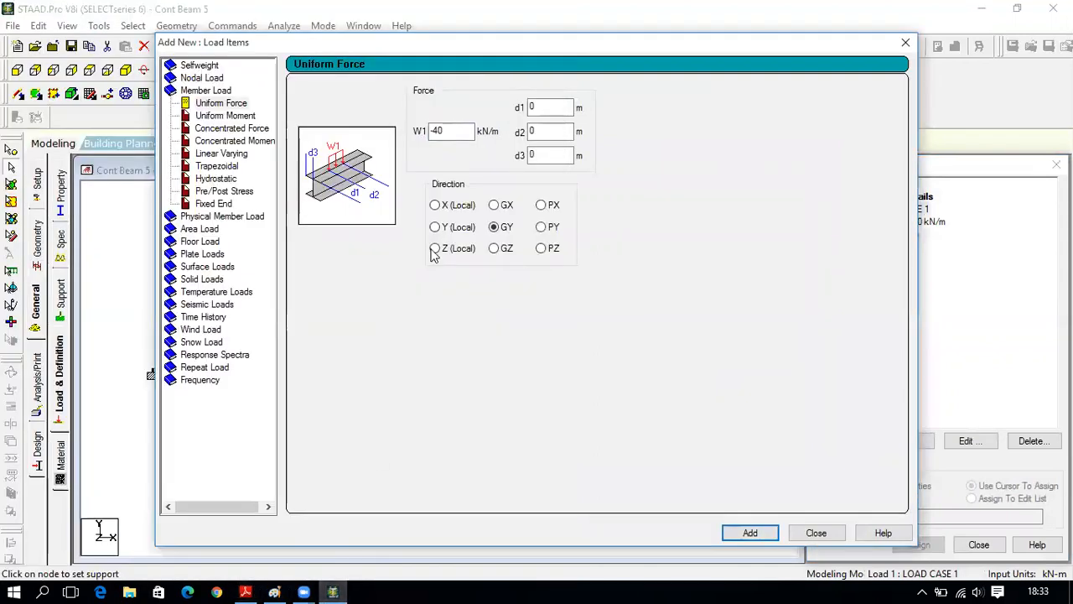
{"action": "left_click", "coordinate": [438, 132]}
{"action": "left_click", "coordinate": [537, 331]}
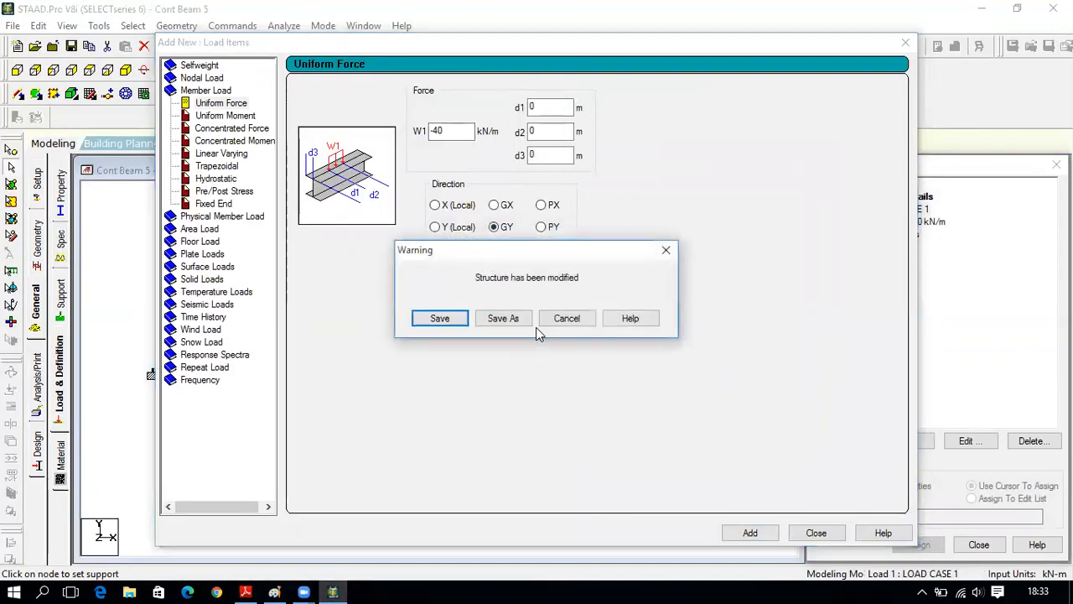
{"action": "left_click", "coordinate": [453, 320]}
{"action": "left_click", "coordinate": [456, 134]}
{"action": "key", "text": "BackSpace"}
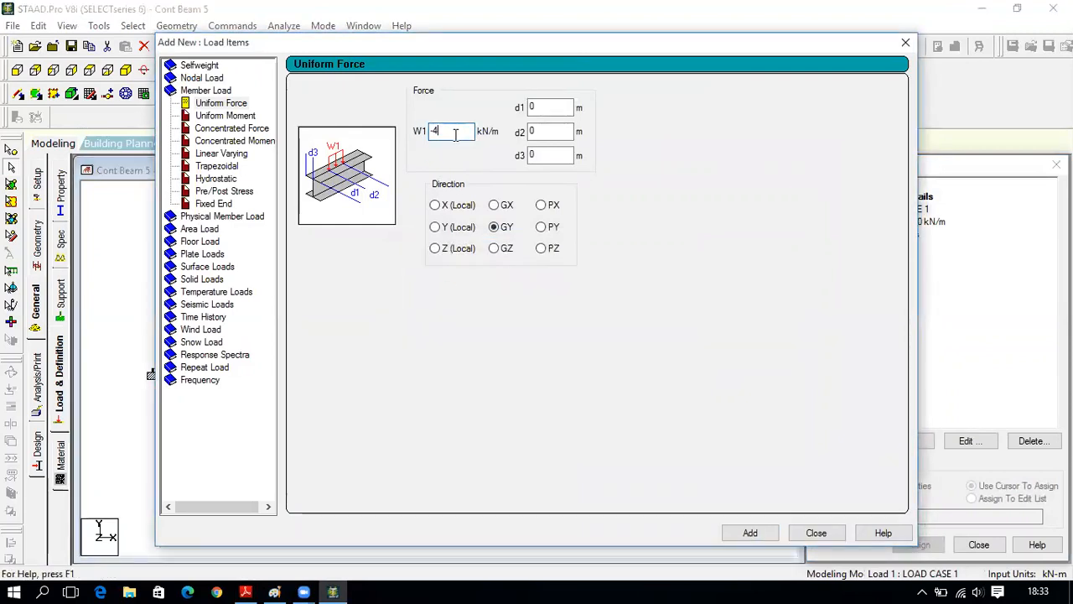
{"action": "type", "text": "-50"}
{"action": "left_click", "coordinate": [738, 533]}
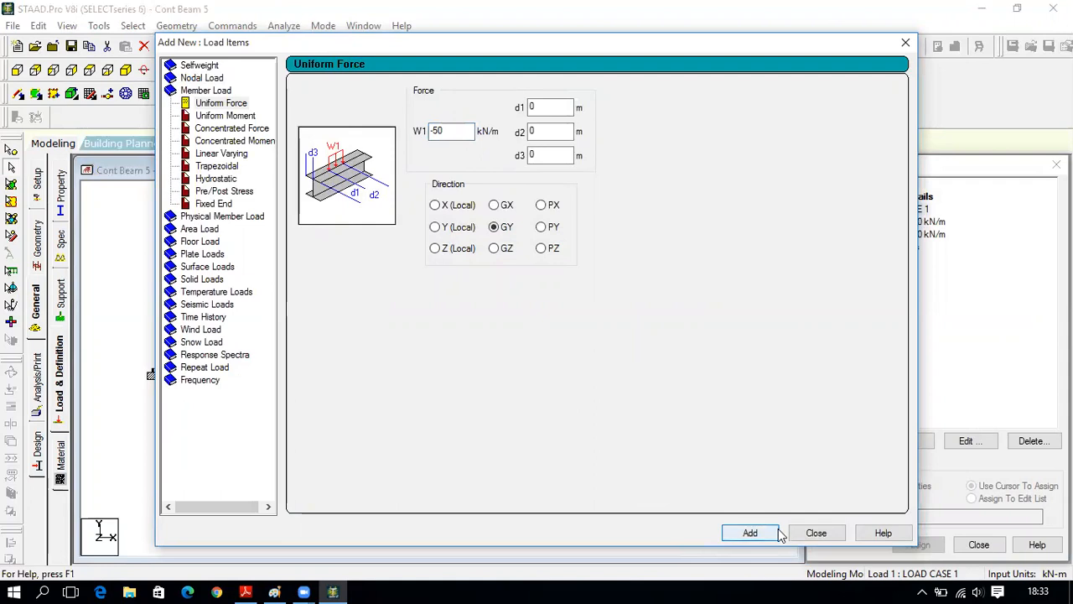
Check the span BC load in Adobe Reader, add a -100 kN concentrated GY force at d1 = 1 m and delete its duplicate entry
{"action": "left_click", "coordinate": [246, 592]}
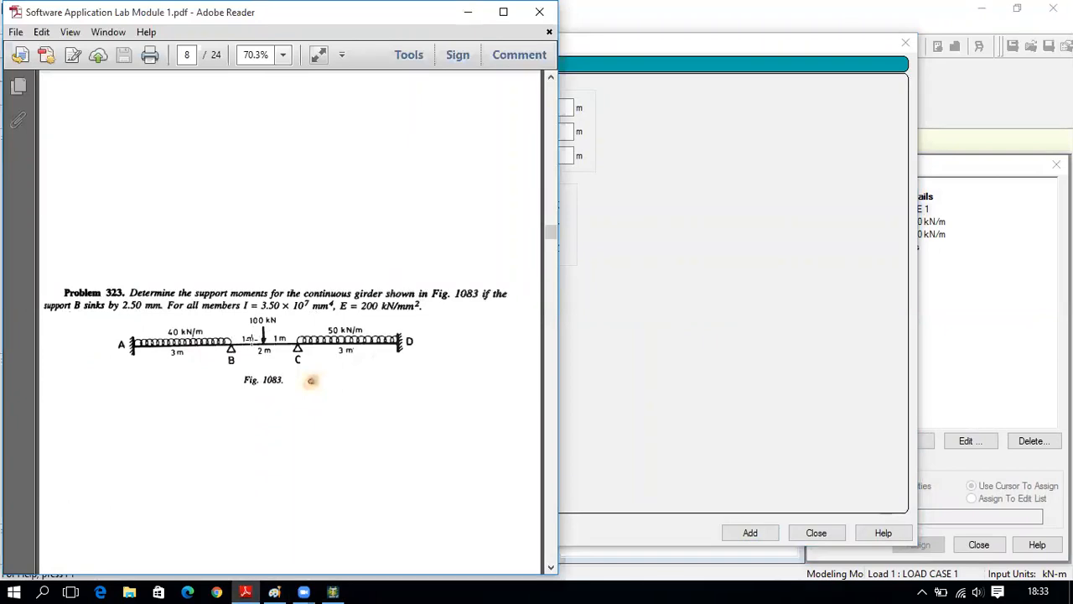
{"action": "left_click", "coordinate": [333, 592]}
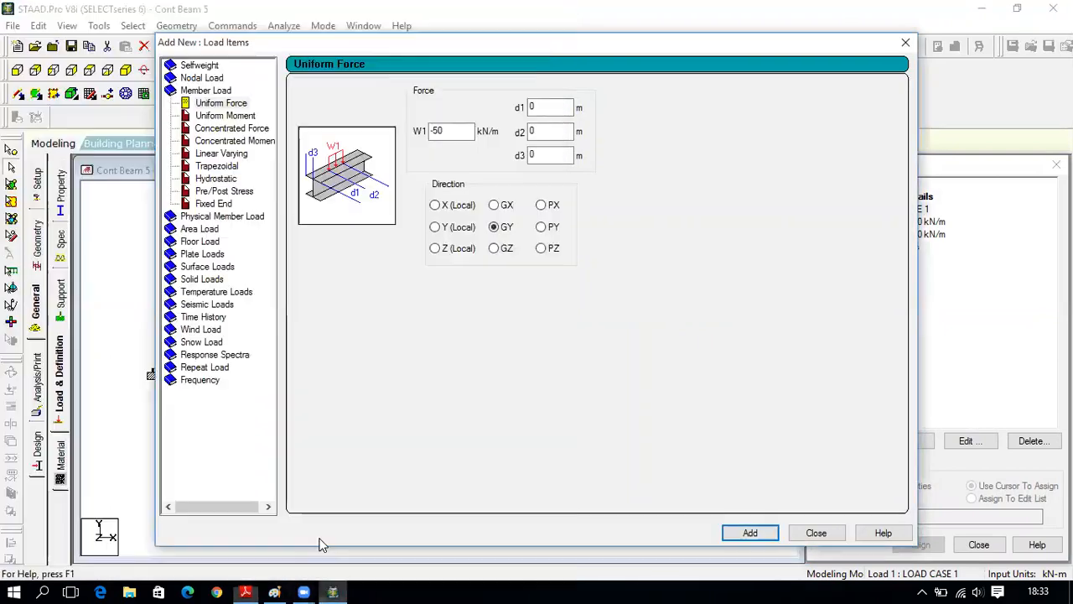
{"action": "left_click", "coordinate": [222, 128]}
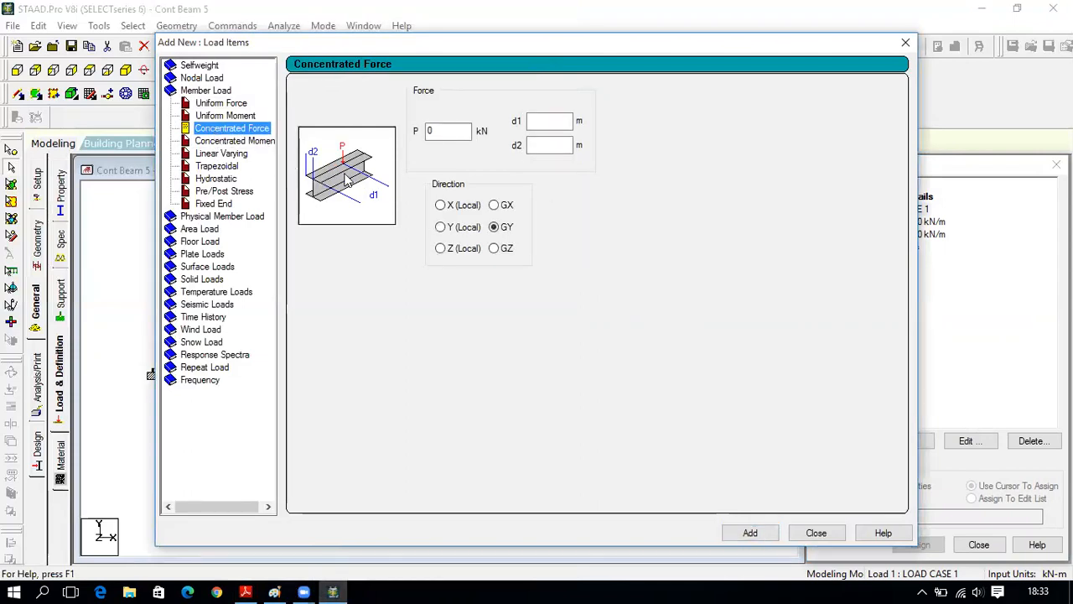
{"action": "left_click", "coordinate": [441, 129]}
{"action": "type", "text": "-100"}
{"action": "left_click", "coordinate": [548, 121]}
{"action": "type", "text": "1"}
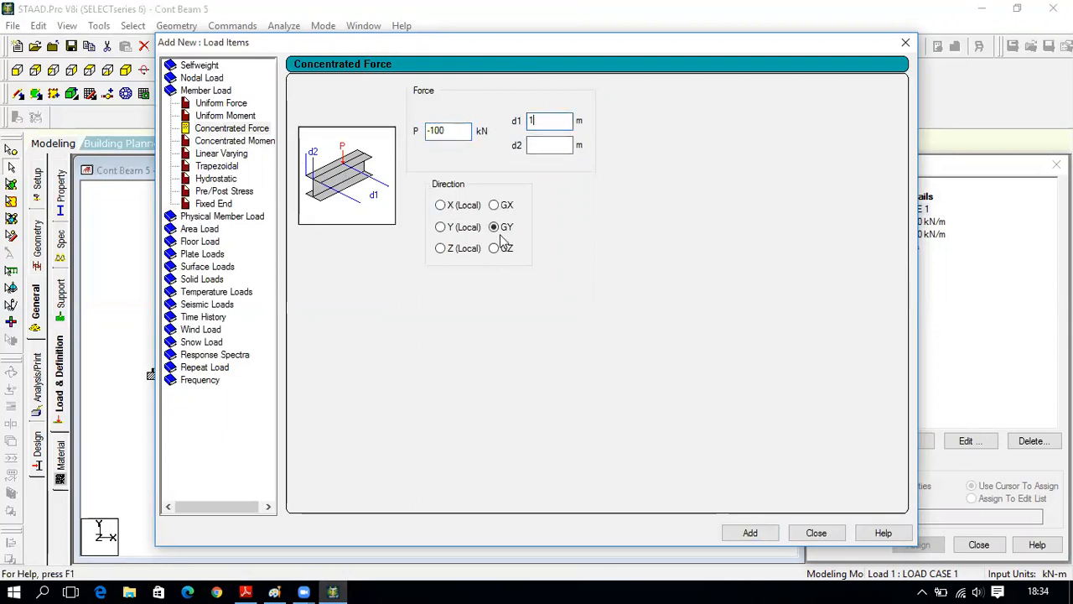
{"action": "left_click", "coordinate": [751, 533]}
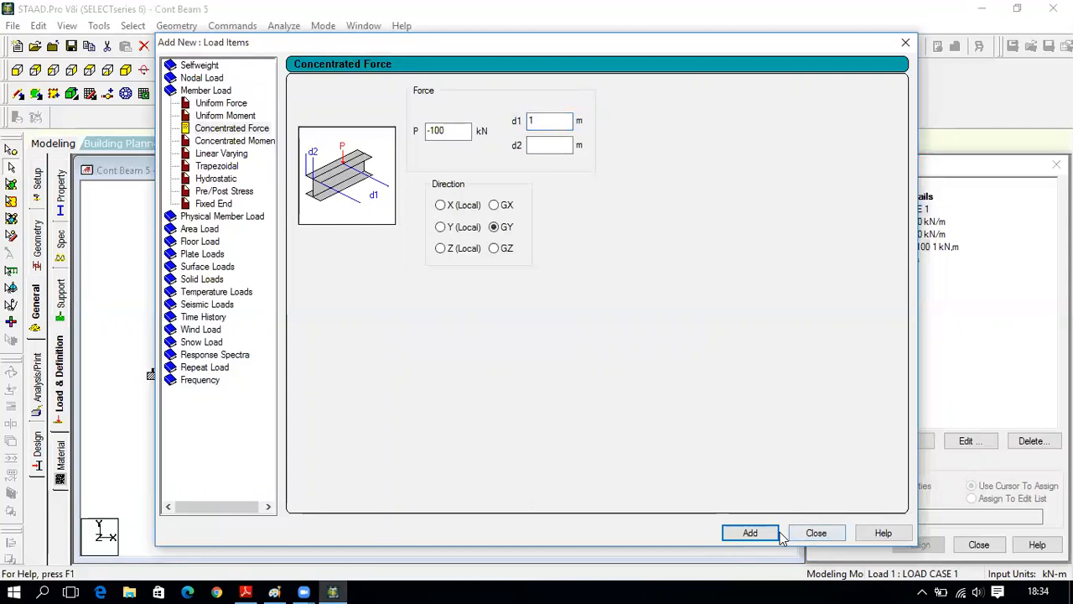
{"action": "left_click", "coordinate": [815, 533]}
{"action": "left_click", "coordinate": [932, 259]}
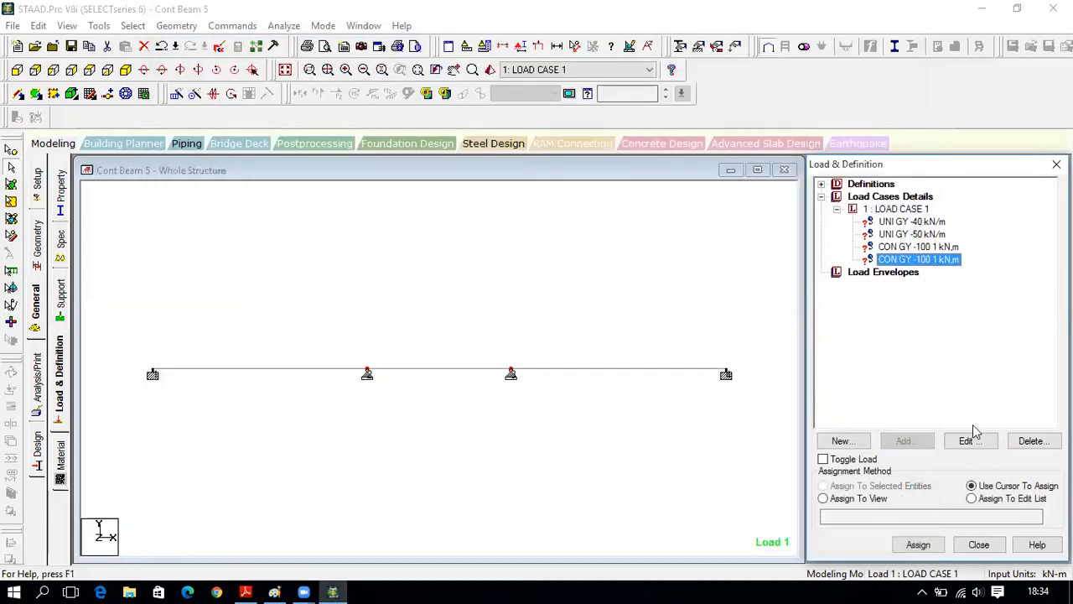
{"action": "left_click", "coordinate": [1030, 442]}
Assign the -40 kN/m uniform load to the first span and the -50 kN/m uniform load to the third span
{"action": "left_click", "coordinate": [924, 223]}
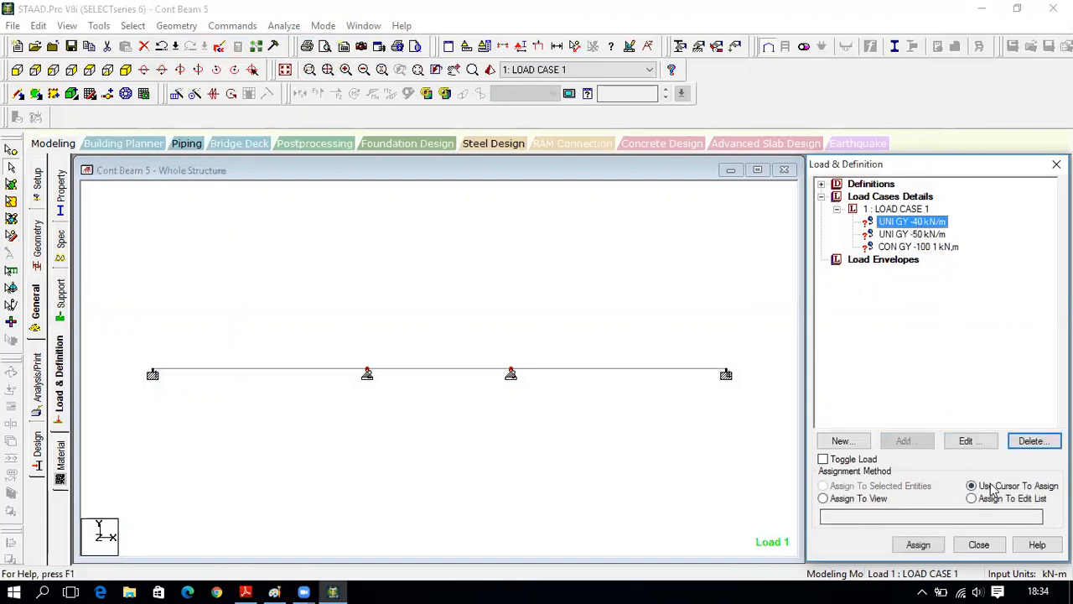
{"action": "left_click", "coordinate": [931, 550]}
{"action": "left_click", "coordinate": [268, 369]}
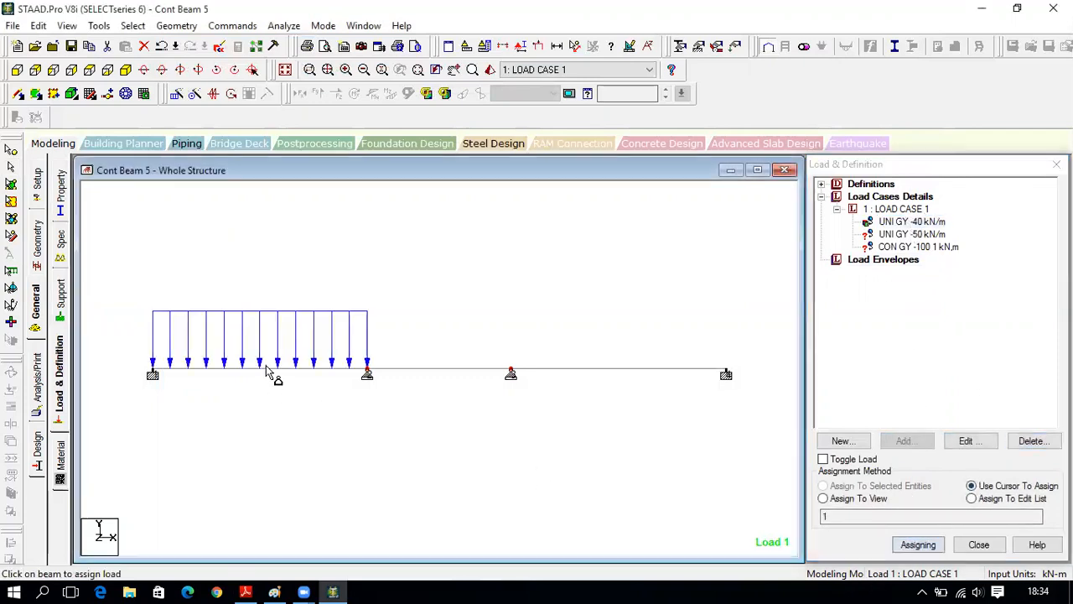
{"action": "left_click", "coordinate": [933, 237]}
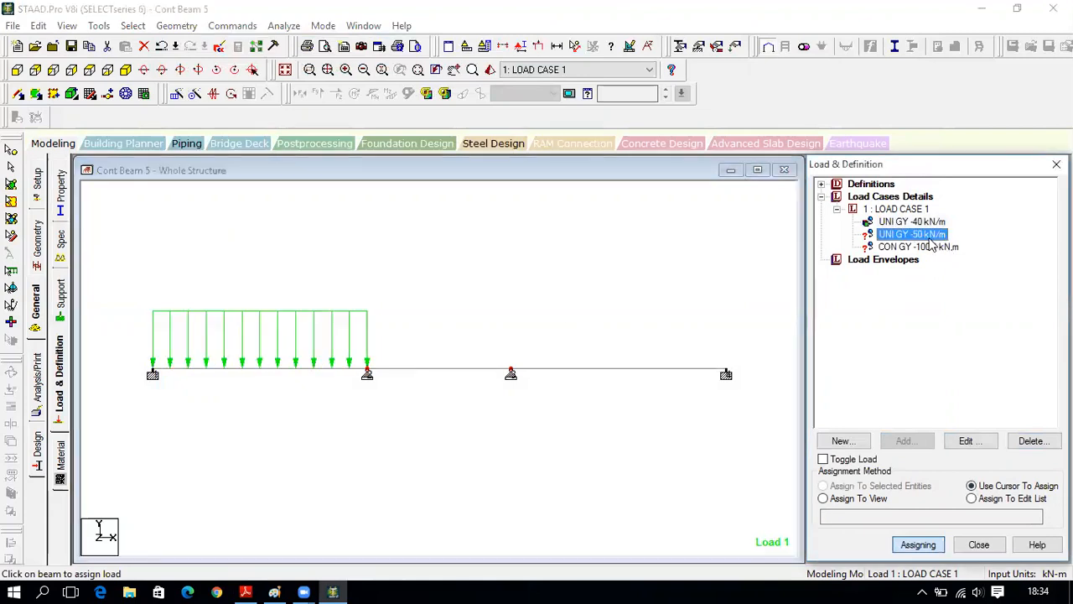
{"action": "left_click", "coordinate": [657, 370]}
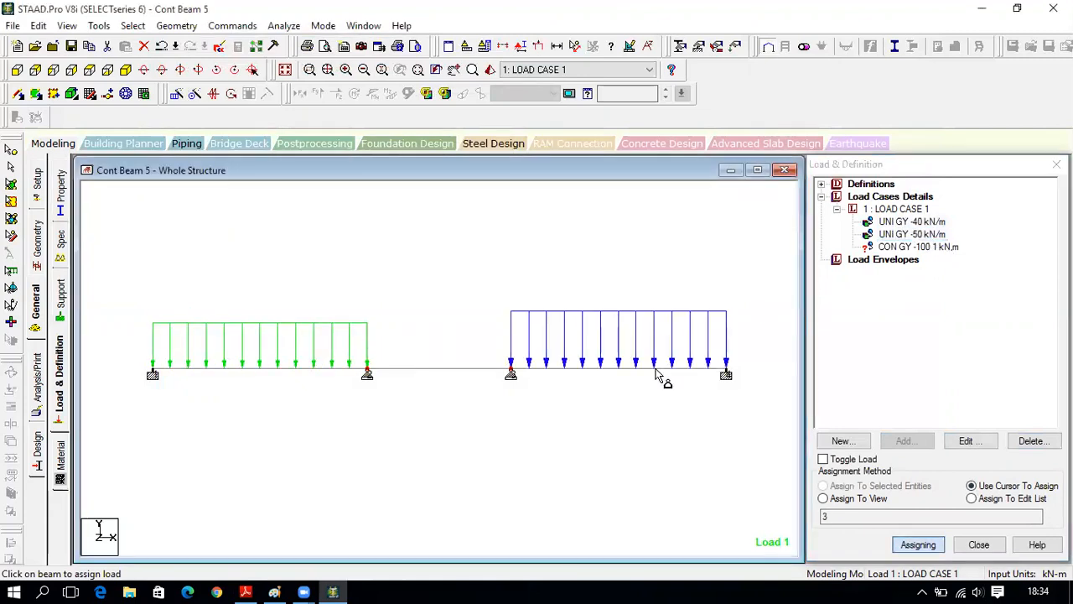
Assign the -100 kN concentrated load to the middle span and finish the load assignment
{"action": "left_click", "coordinate": [951, 247]}
{"action": "left_click", "coordinate": [461, 371]}
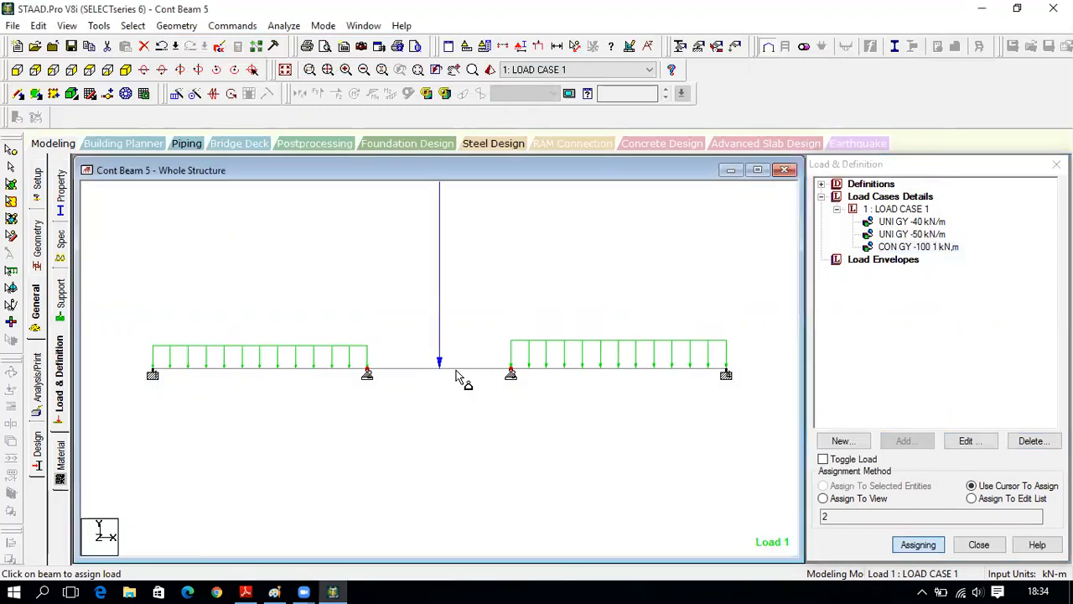
{"action": "left_click", "coordinate": [978, 544]}
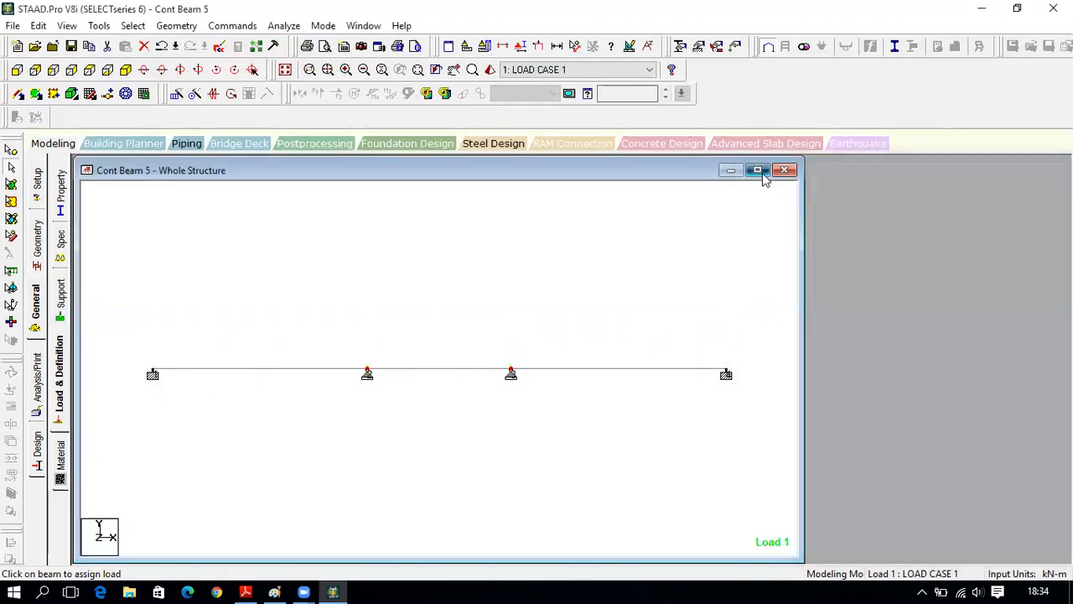
Display the load values on the whole structure view and set the point force scale to 70 kN per m
{"action": "left_click", "coordinate": [758, 170]}
{"action": "right_click", "coordinate": [464, 246]}
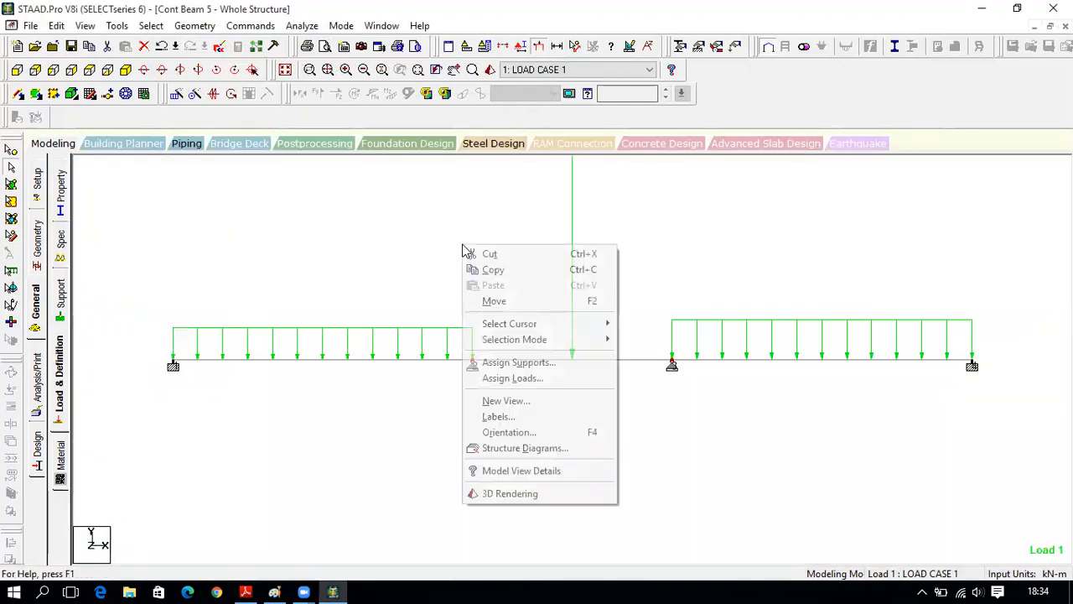
{"action": "left_click", "coordinate": [507, 417]}
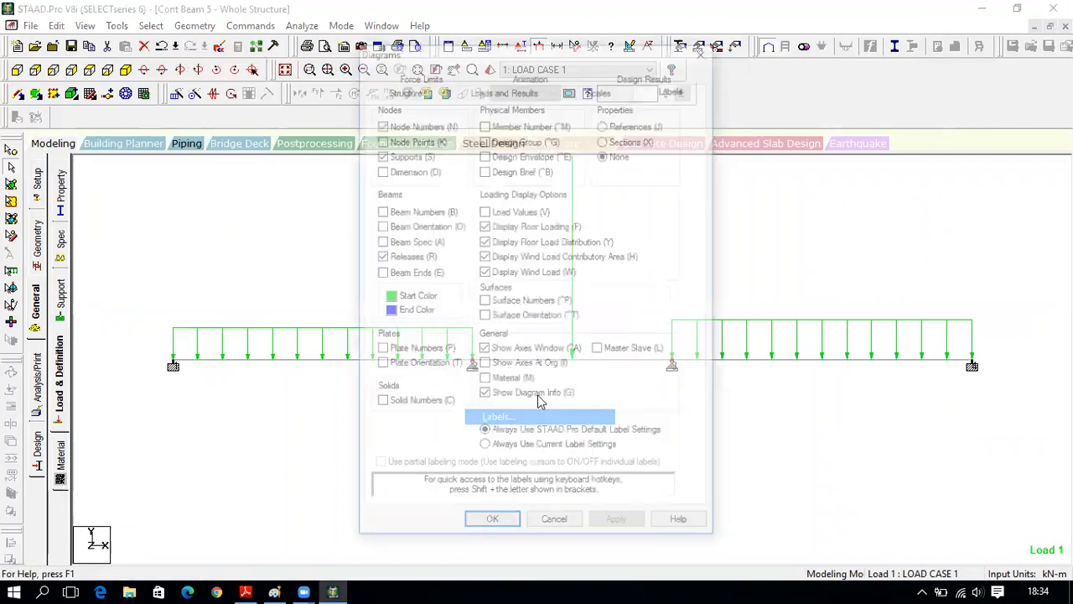
{"action": "left_click", "coordinate": [486, 210]}
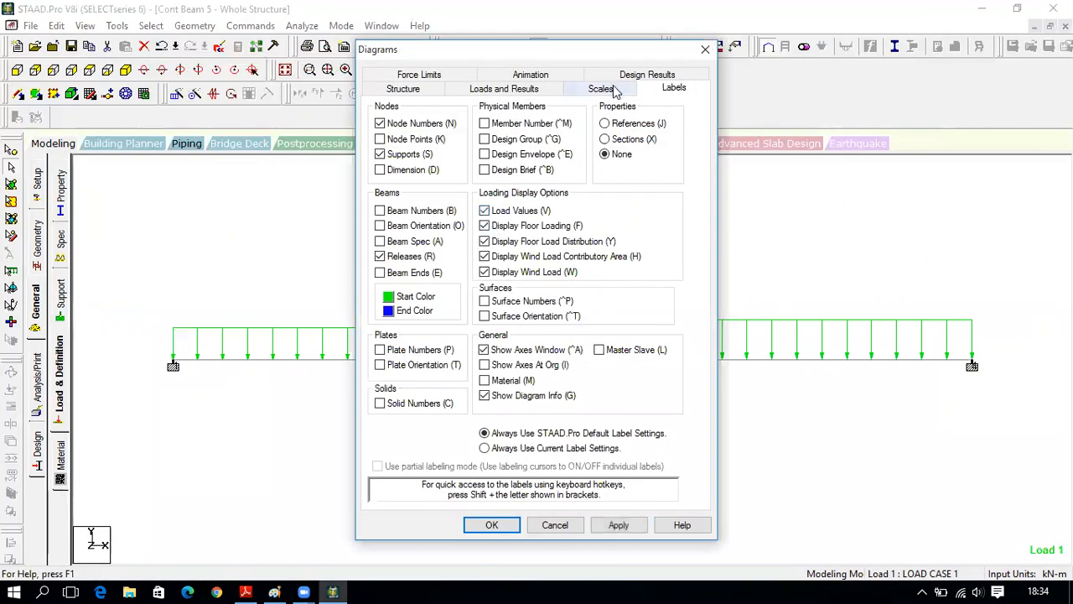
{"action": "left_click", "coordinate": [613, 90]}
{"action": "type", "text": "70"}
{"action": "left_click", "coordinate": [600, 526]}
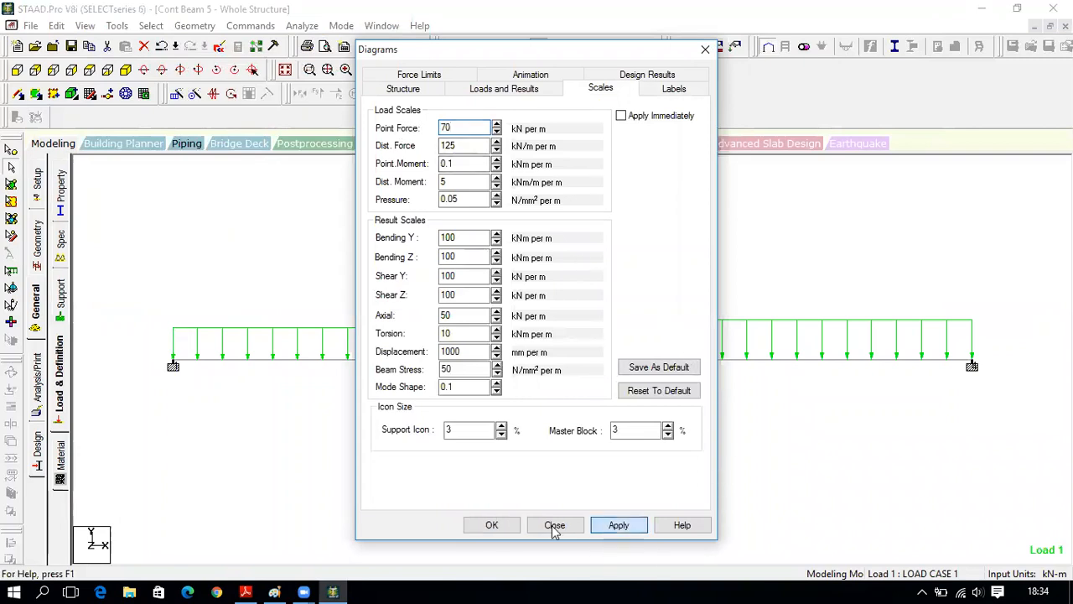
{"action": "left_click", "coordinate": [493, 526]}
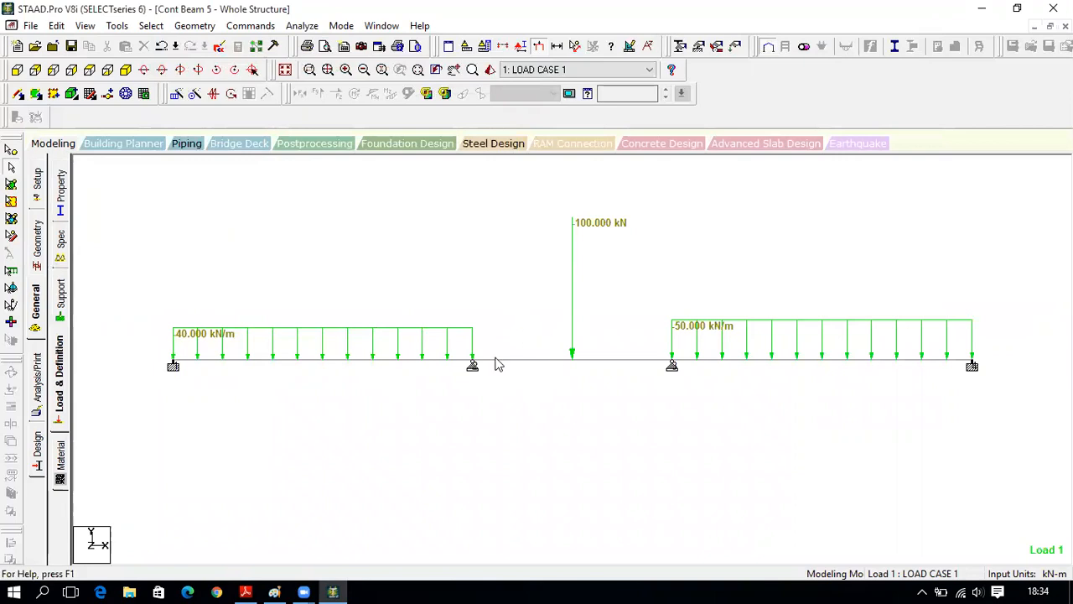
Check the sinking of support B in Adobe Reader and reopen the load definitions in STAAD.Pro
{"action": "left_click", "coordinate": [249, 585]}
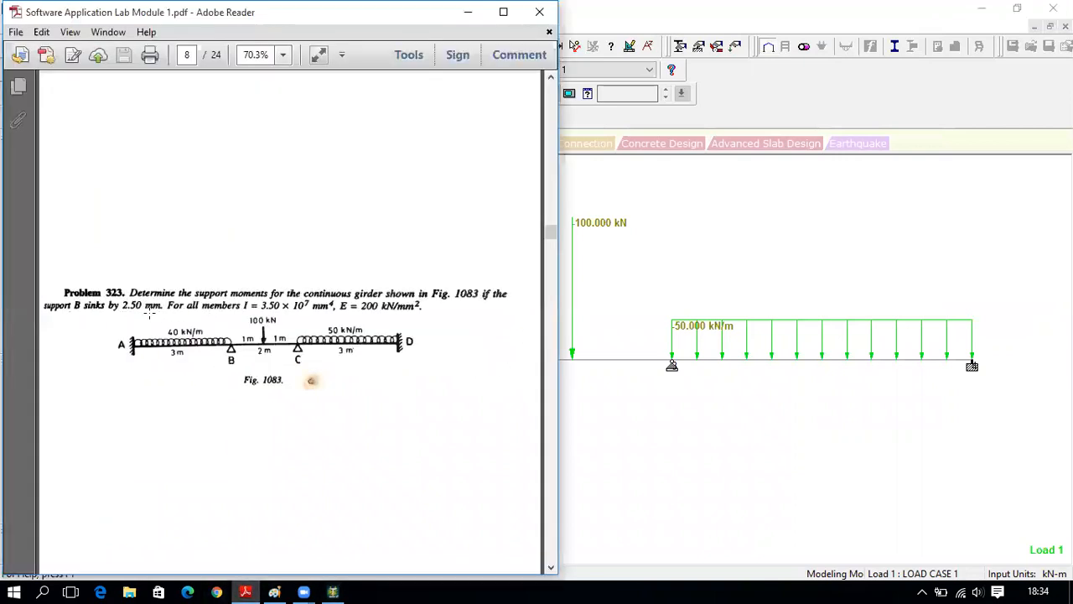
{"action": "left_click", "coordinate": [333, 593]}
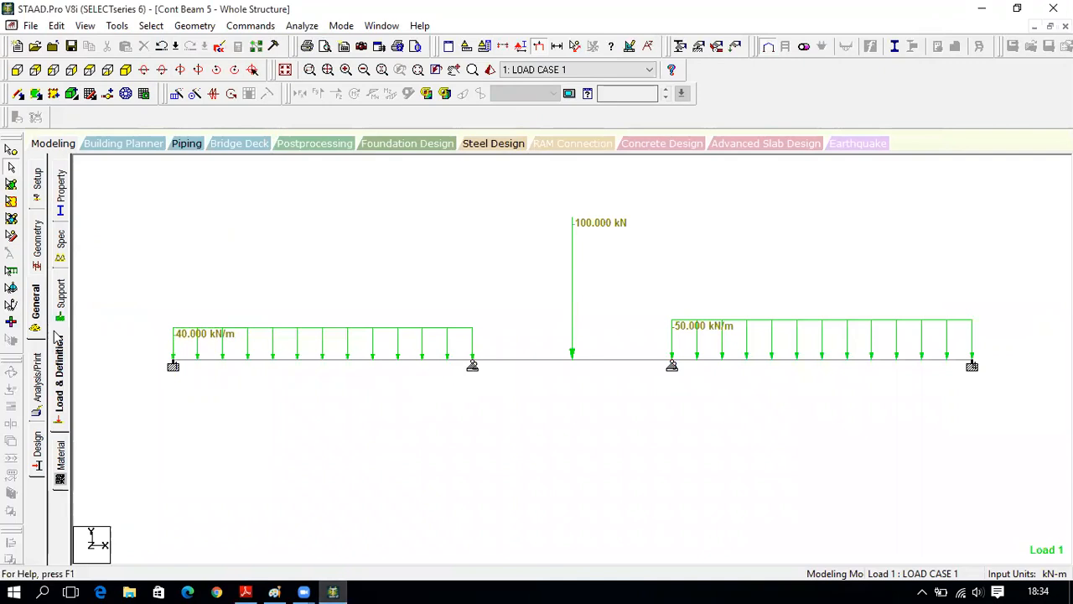
{"action": "left_click", "coordinate": [60, 259]}
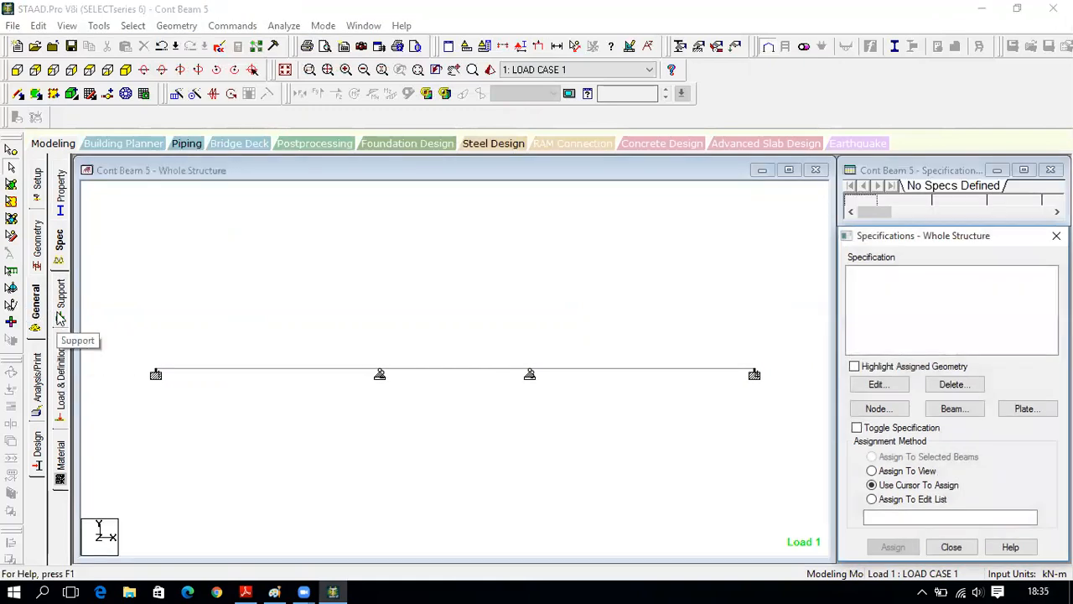
{"action": "left_click", "coordinate": [59, 378]}
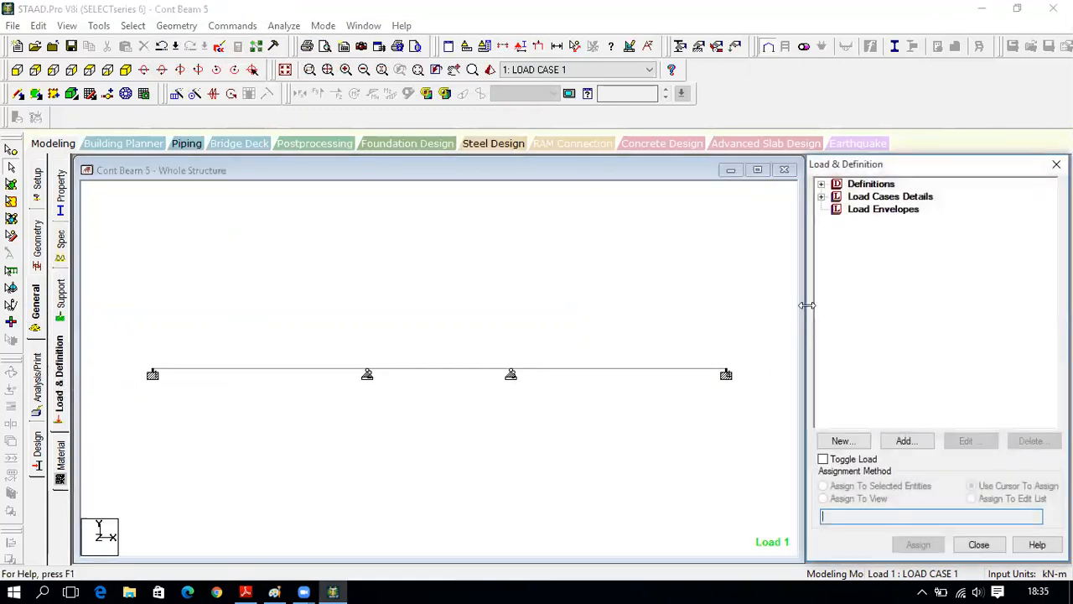
{"action": "left_click", "coordinate": [891, 198]}
{"action": "left_click", "coordinate": [908, 441]}
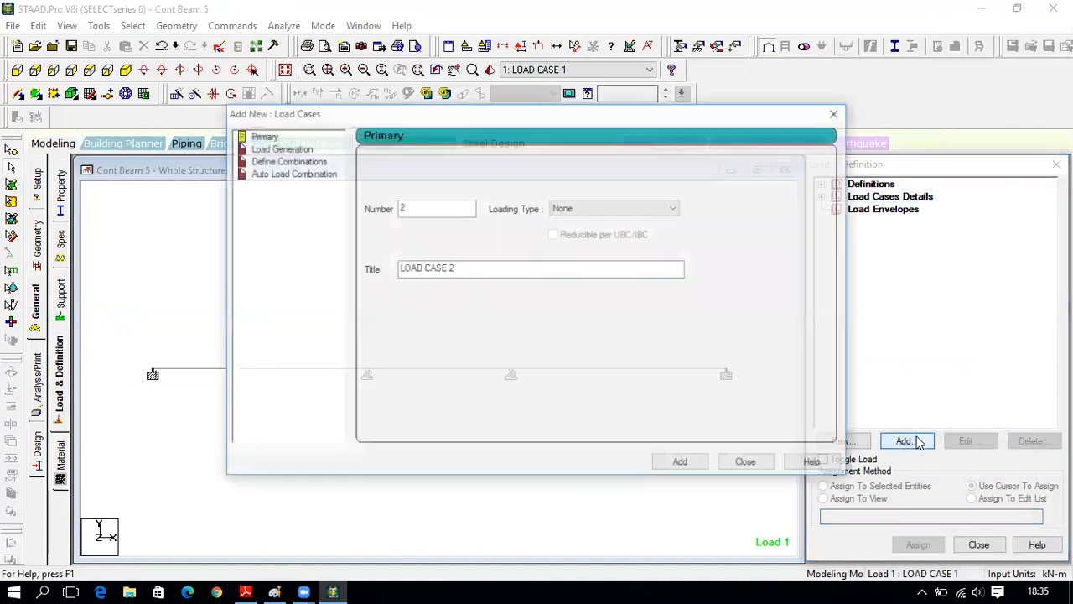
{"action": "left_click", "coordinate": [749, 464]}
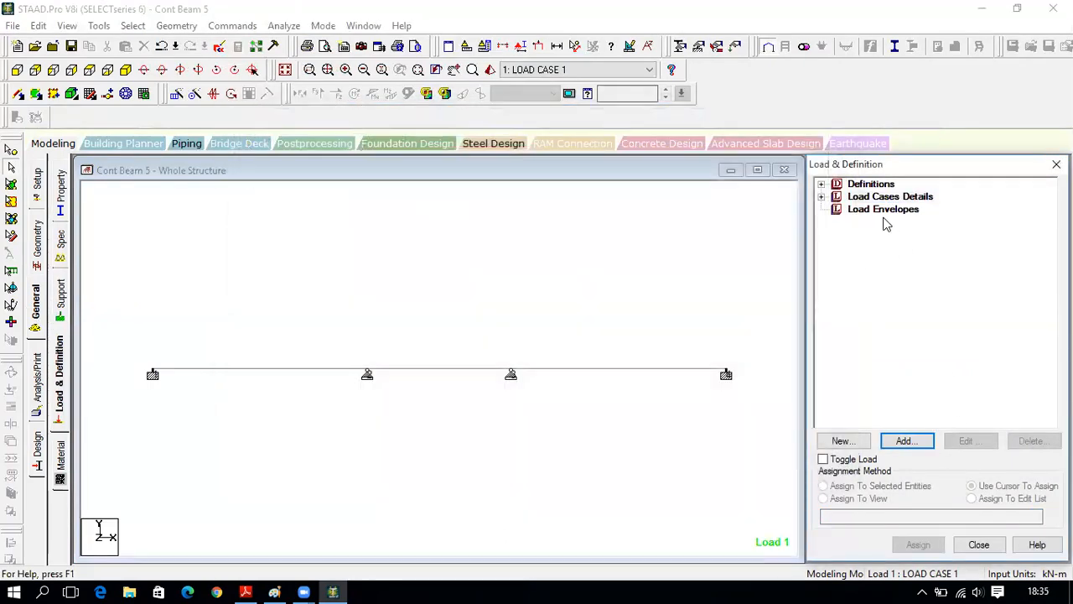
Start a new Support Displacement load item in load case 1, checking the sinking of support B in Adobe Reader
{"action": "left_click", "coordinate": [822, 196]}
{"action": "left_click", "coordinate": [837, 209]}
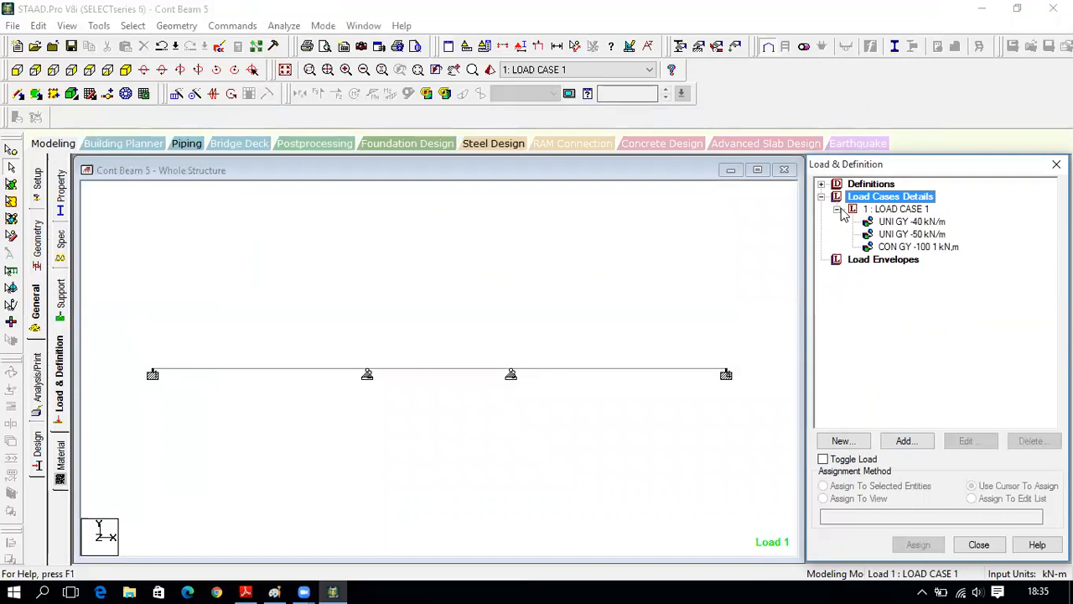
{"action": "left_click", "coordinate": [885, 210]}
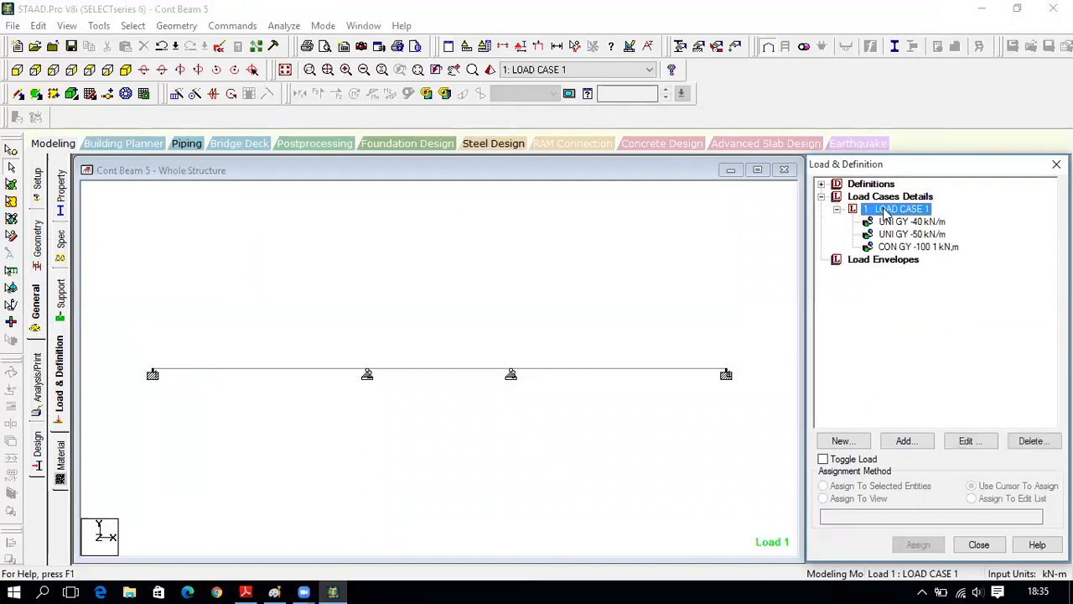
{"action": "left_click", "coordinate": [910, 441]}
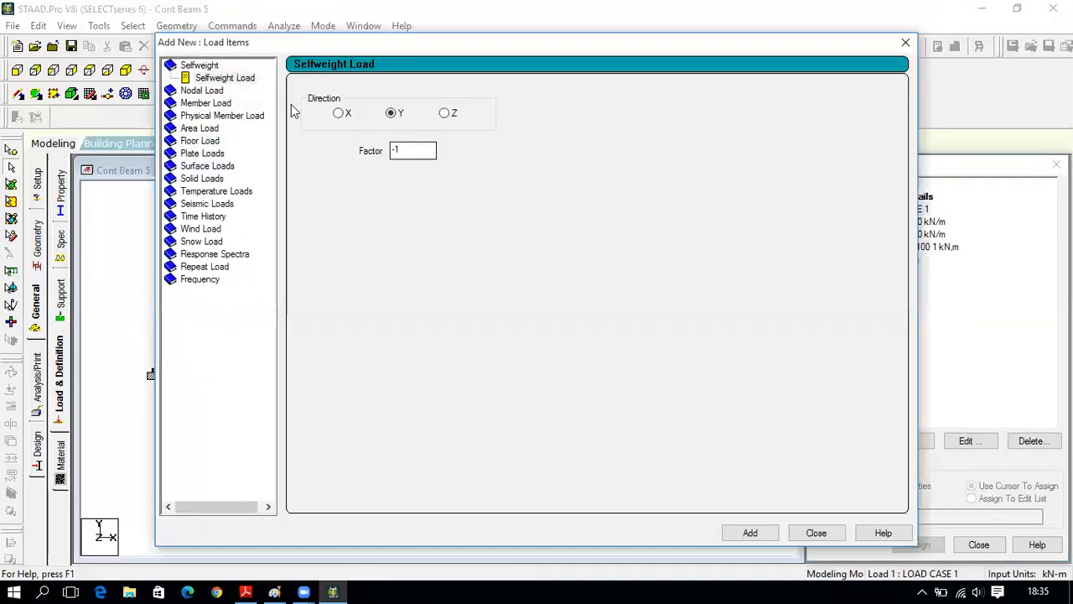
{"action": "left_click", "coordinate": [211, 89]}
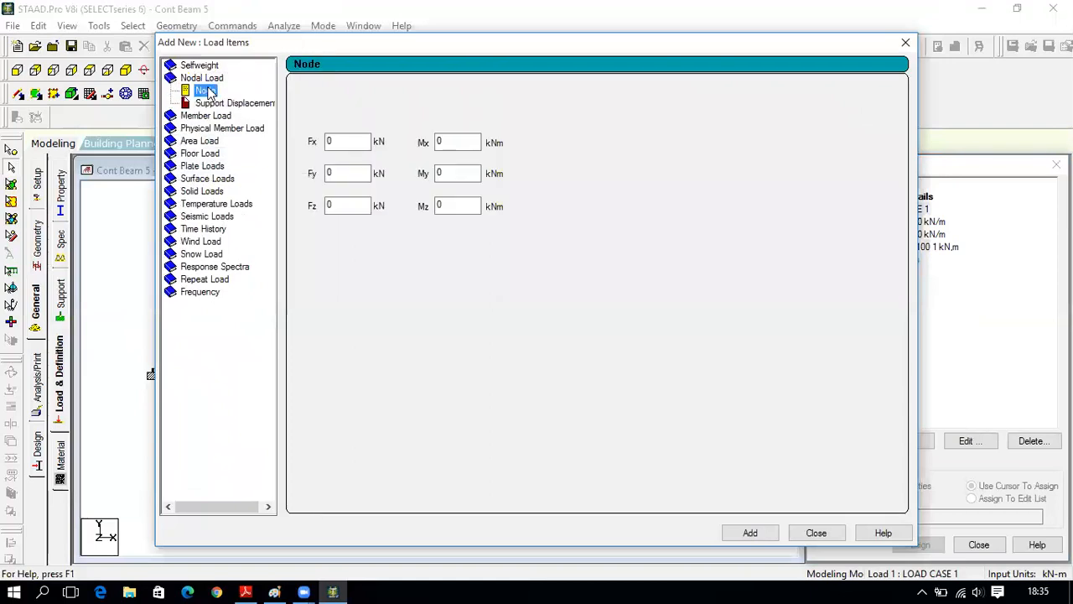
{"action": "left_click", "coordinate": [246, 592]}
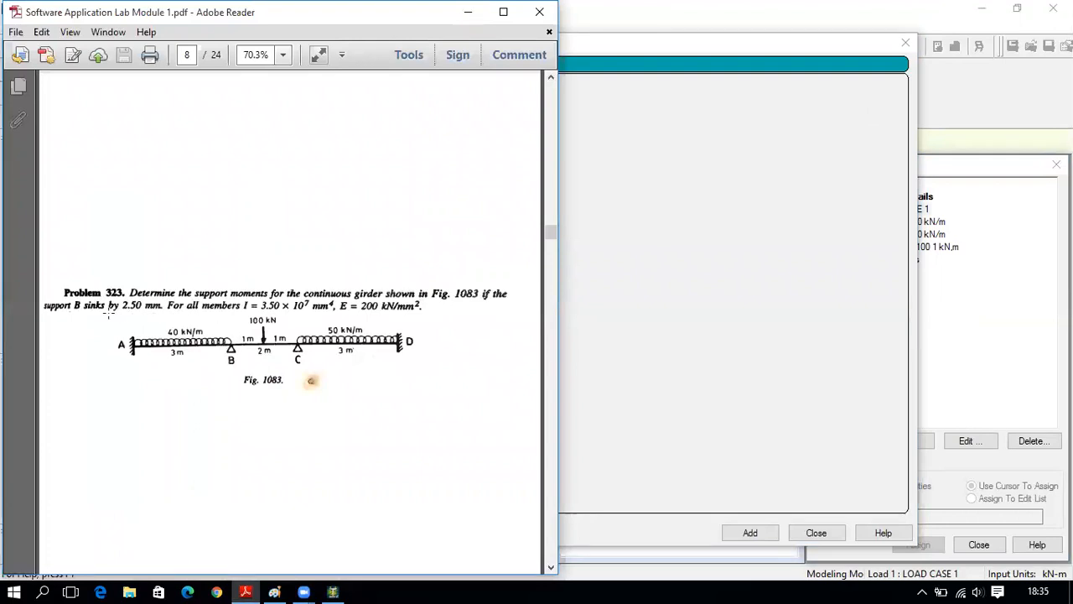
{"action": "left_click", "coordinate": [333, 592]}
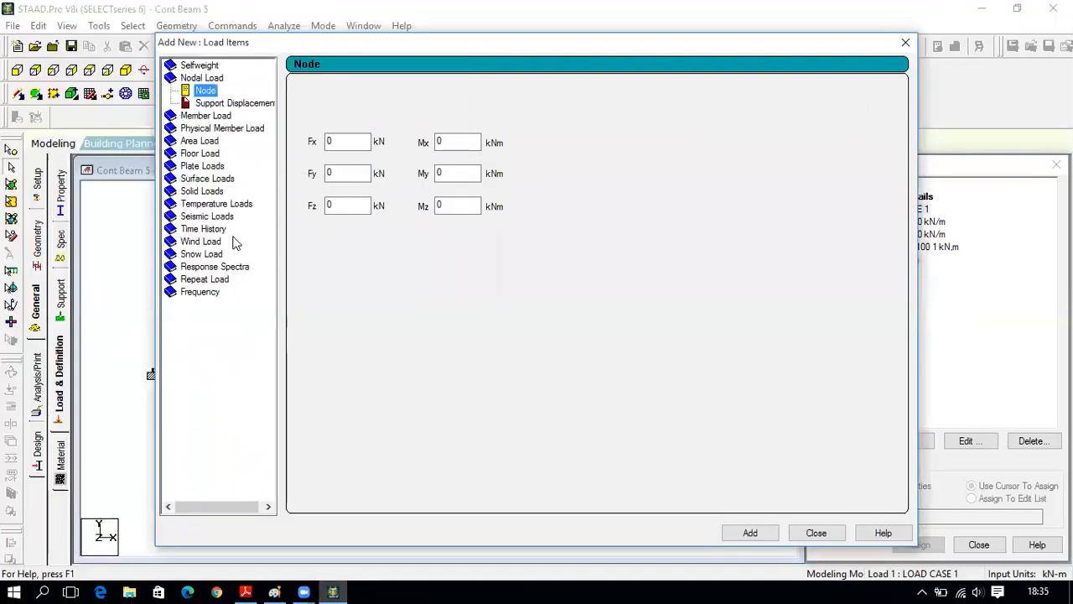
{"action": "left_click", "coordinate": [222, 102]}
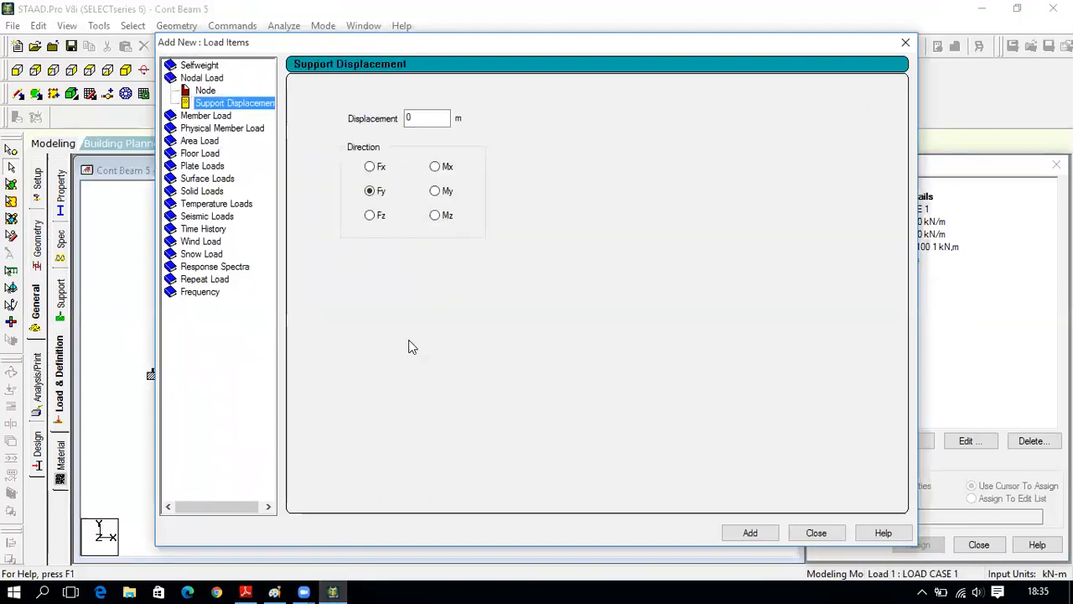
Recheck the sinking value in Adobe Reader and add a support displacement of -0.0025 m in the Fy direction
{"action": "left_click", "coordinate": [246, 593]}
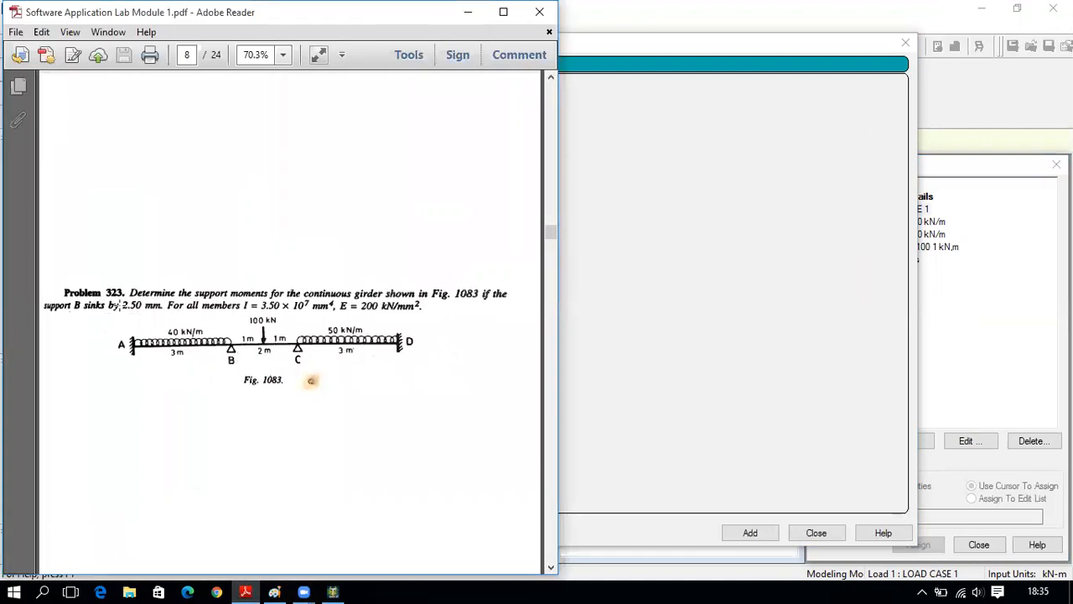
{"action": "left_click", "coordinate": [344, 591]}
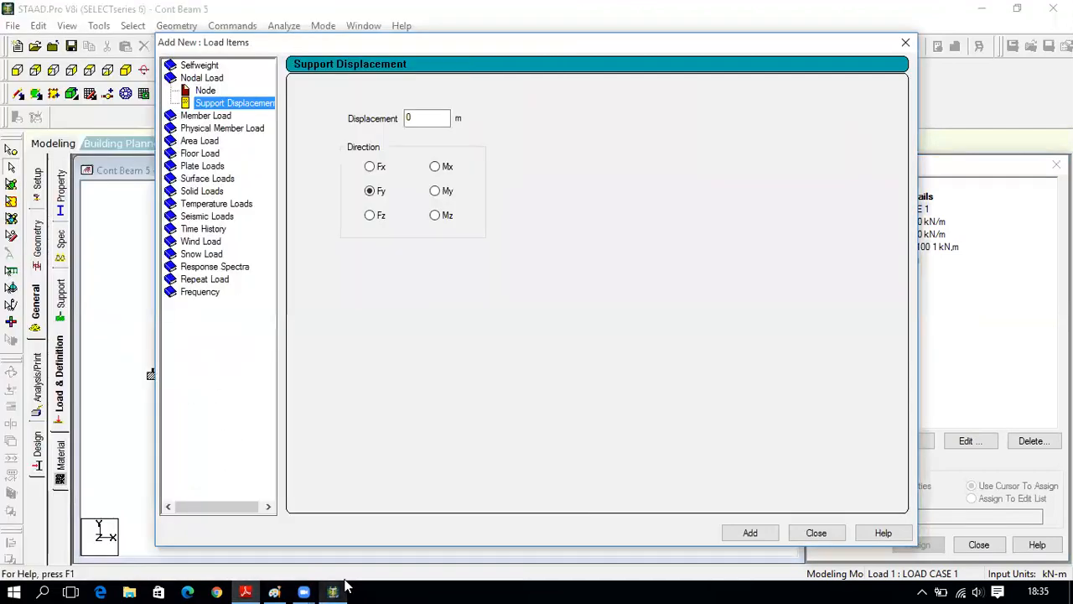
{"action": "left_click", "coordinate": [445, 118]}
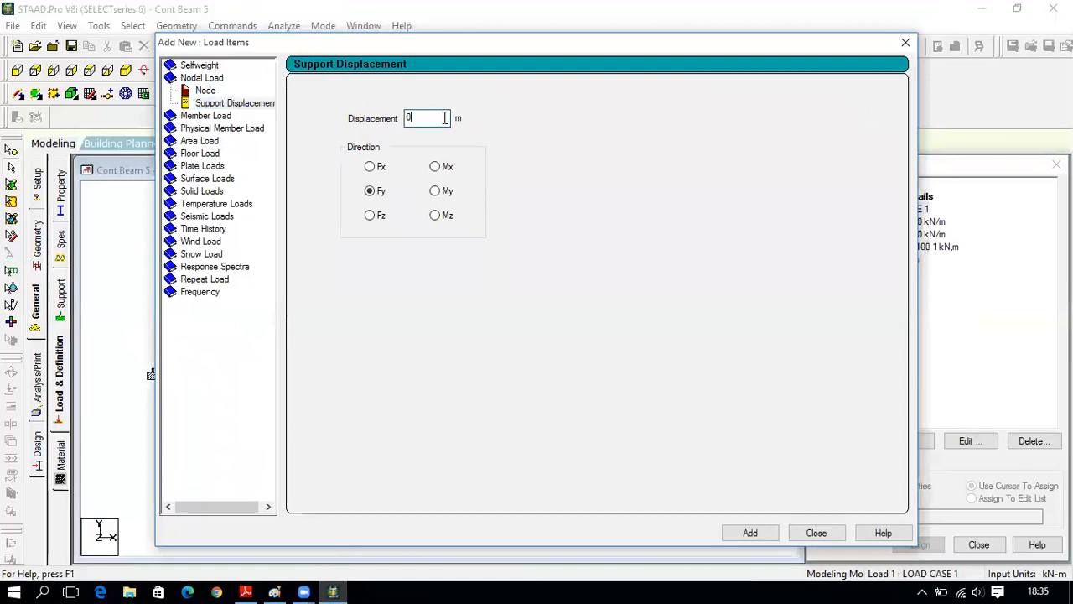
{"action": "key", "text": "BackSpace"}
{"action": "type", "text": "-."}
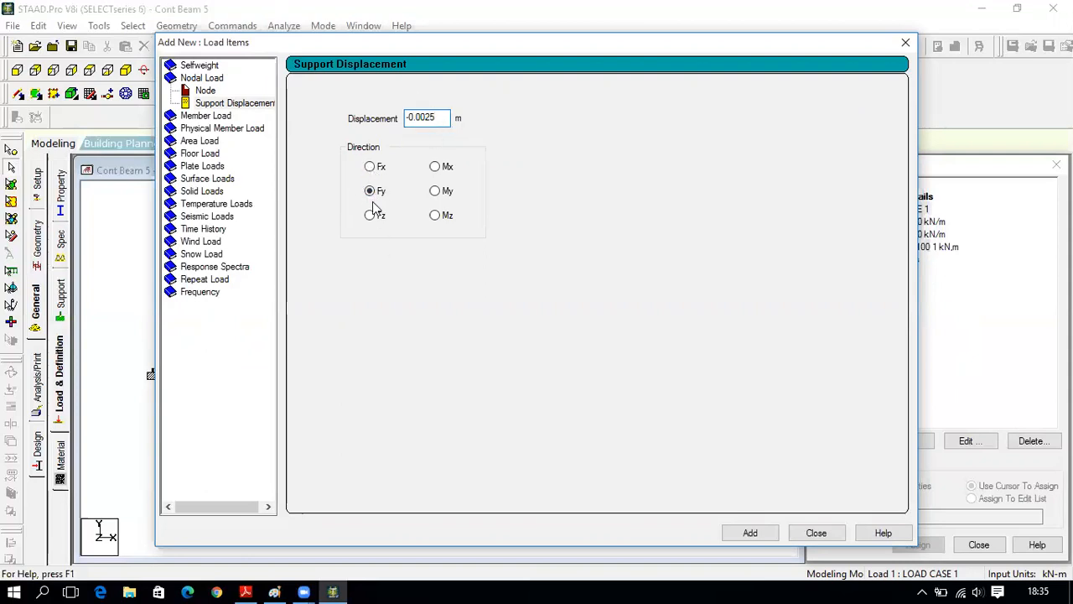
{"action": "left_click", "coordinate": [755, 532]}
{"action": "left_click", "coordinate": [816, 533]}
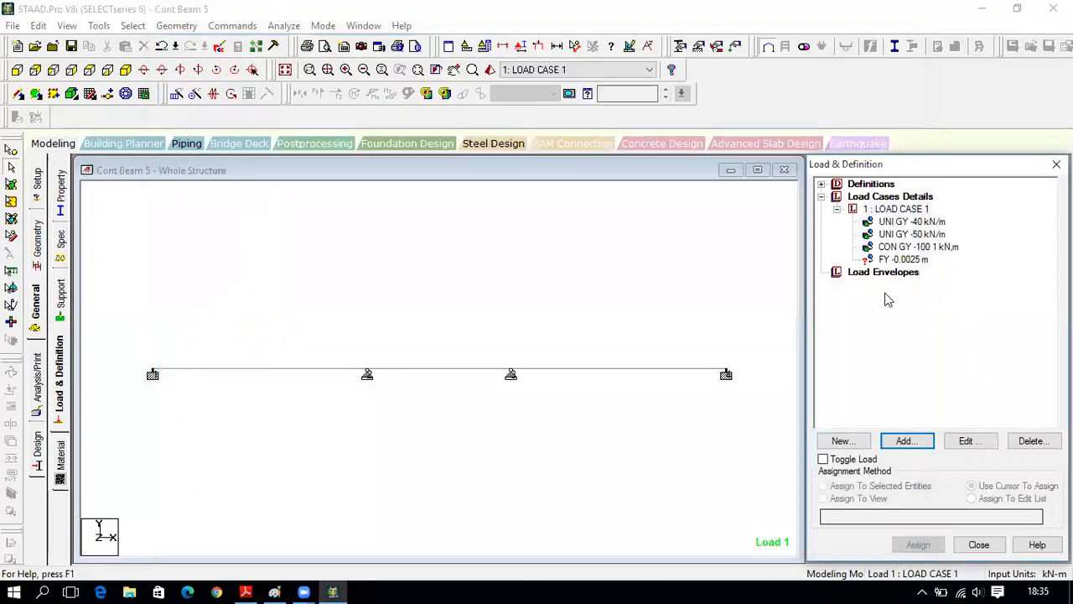
Assign the -0.0025 m FY support displacement to support B and maximize the whole structure view
{"action": "left_click", "coordinate": [891, 261]}
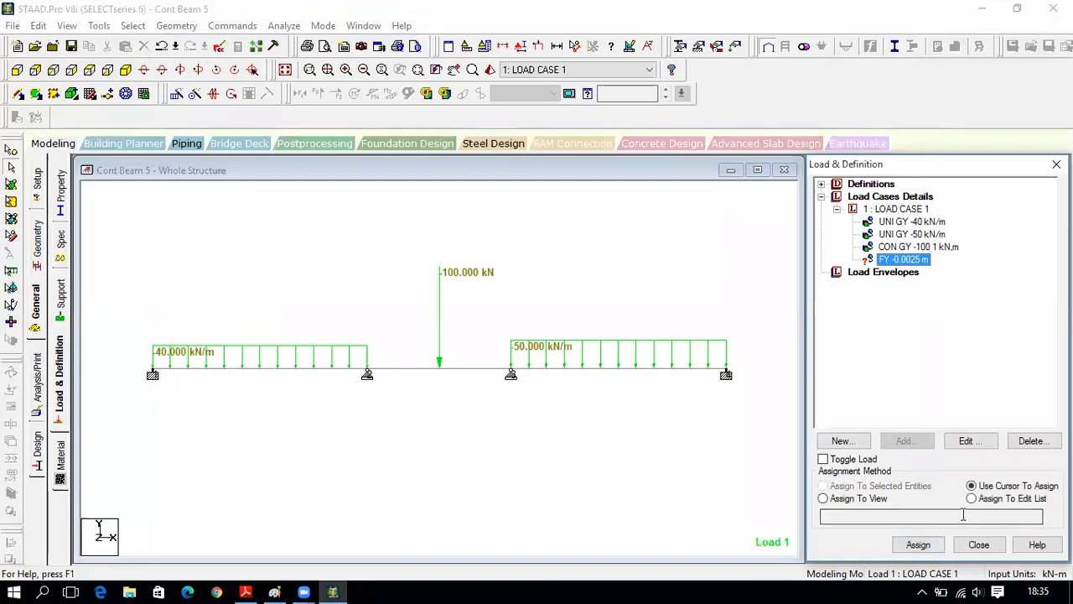
{"action": "left_click", "coordinate": [918, 545]}
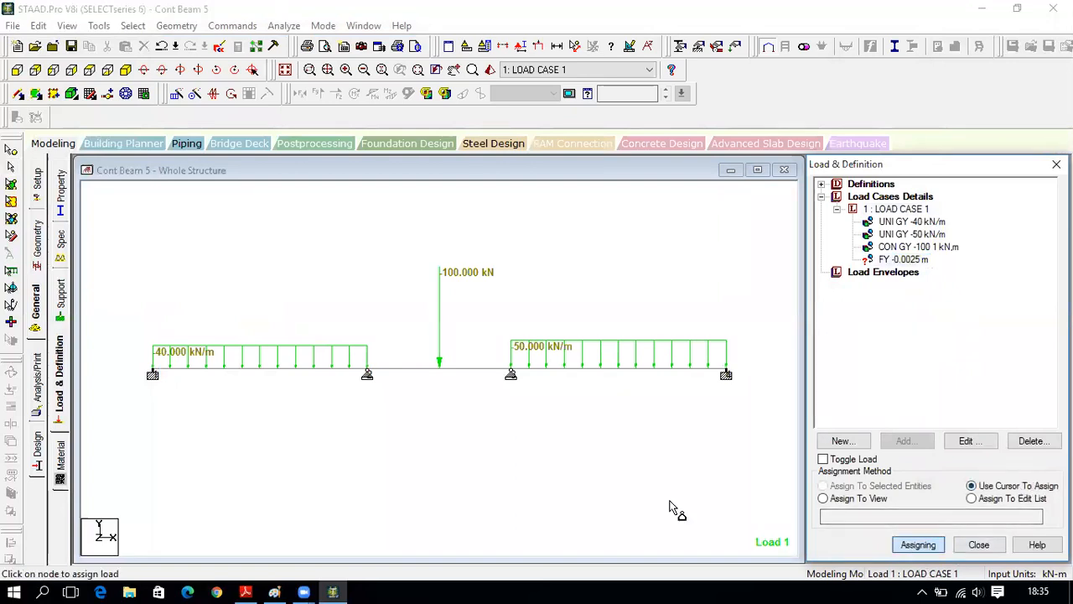
{"action": "left_click", "coordinate": [367, 375]}
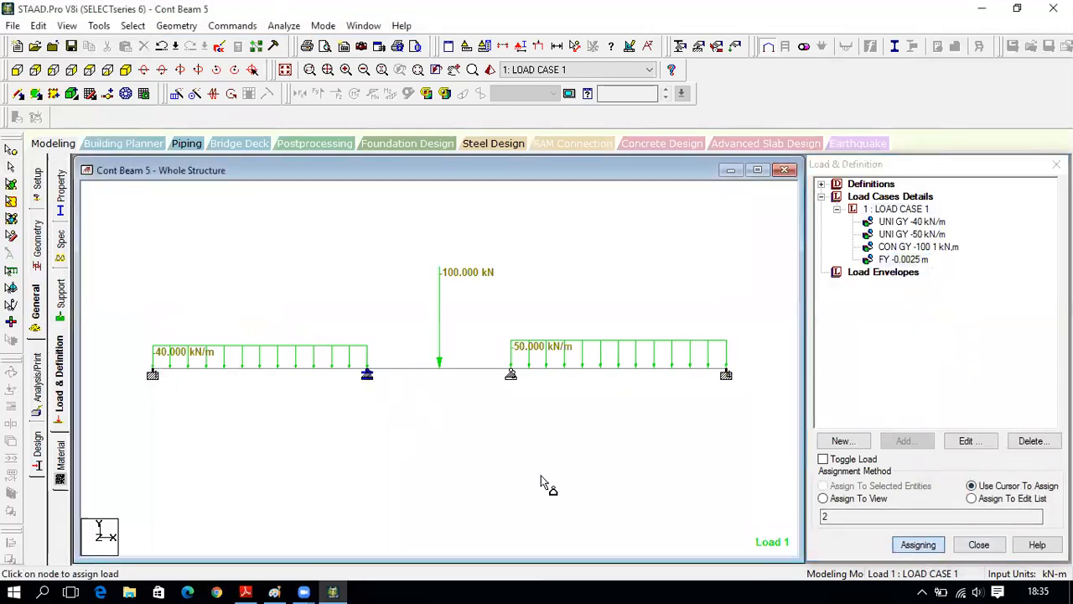
{"action": "left_click", "coordinate": [979, 545]}
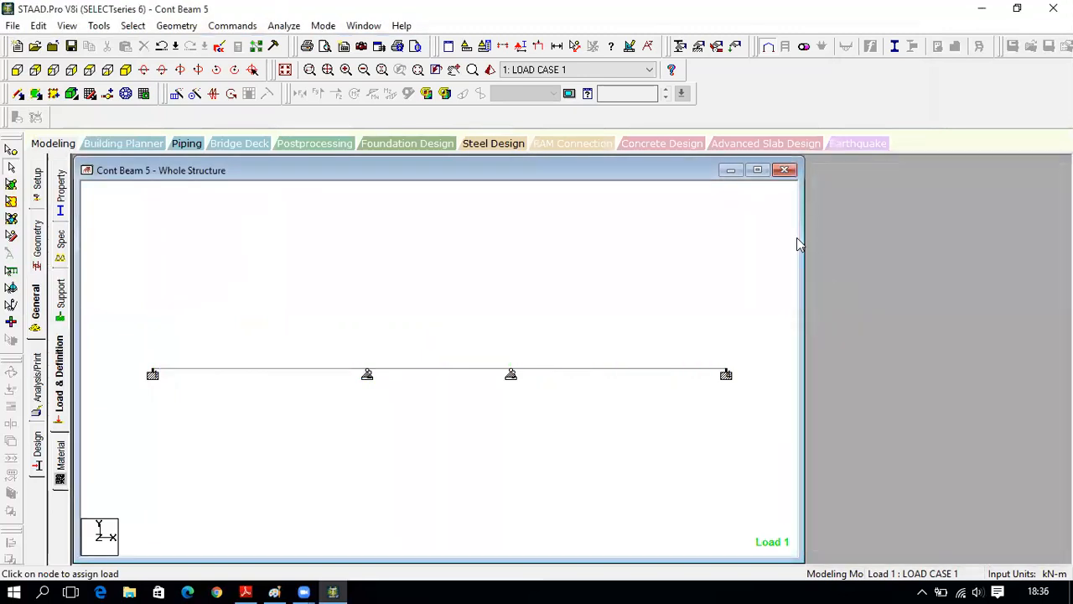
{"action": "left_click", "coordinate": [758, 170]}
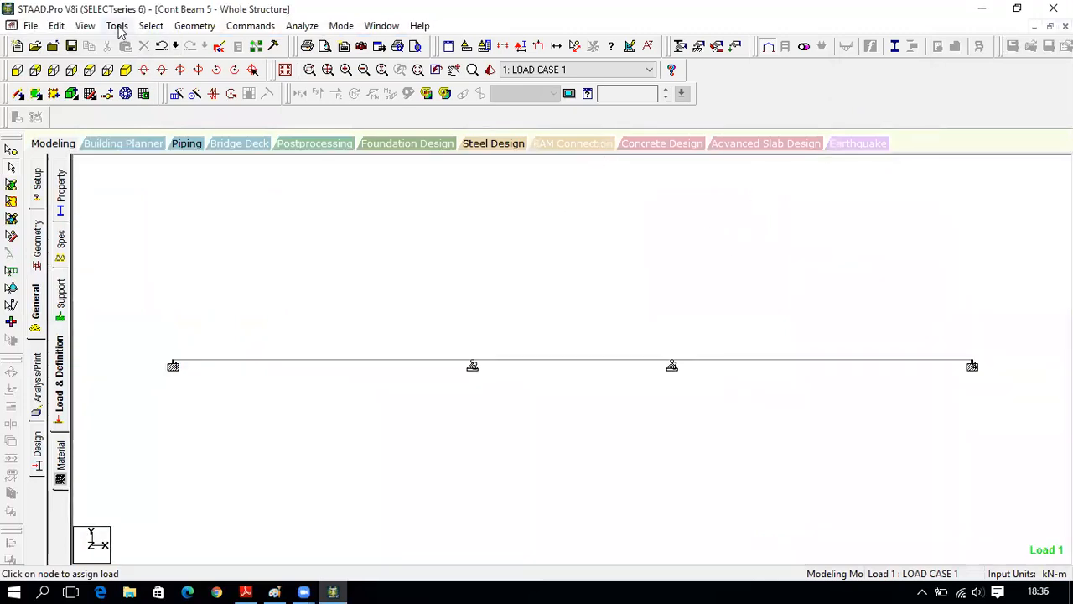
Check the given E in Adobe Reader, then save the modified structure in STAAD.Pro and open its input file in the STAAD editor
{"action": "left_click", "coordinate": [245, 592]}
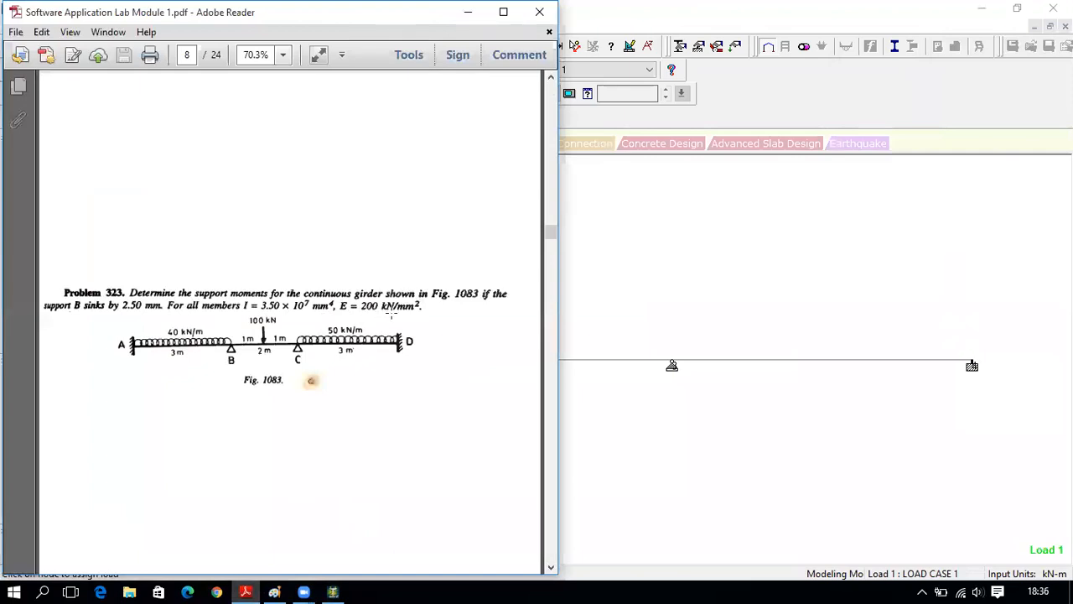
{"action": "left_click", "coordinate": [333, 592]}
{"action": "left_click", "coordinate": [220, 47]}
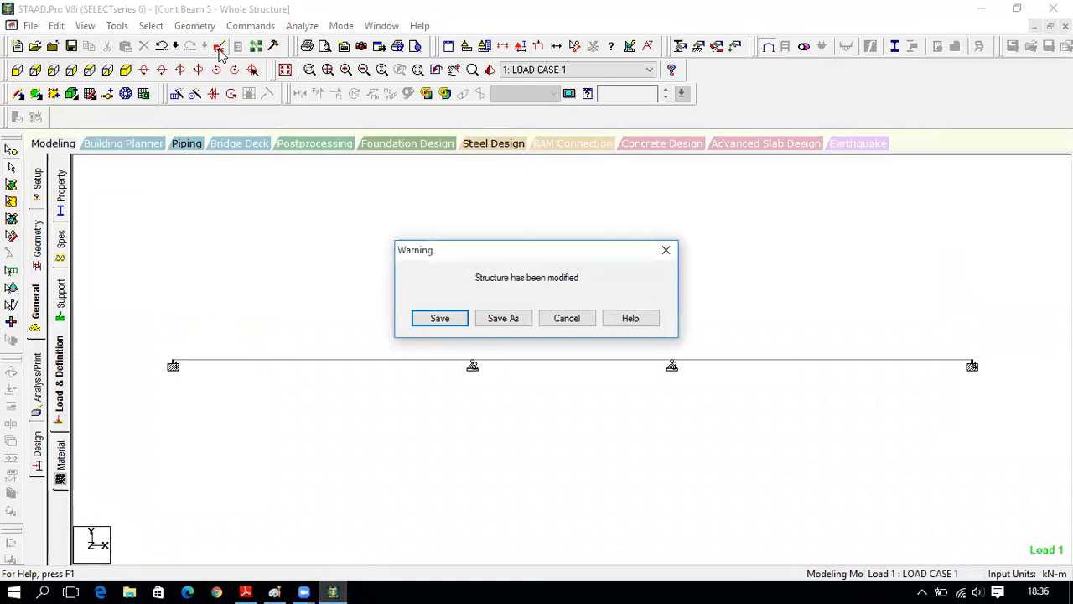
{"action": "left_click", "coordinate": [436, 322]}
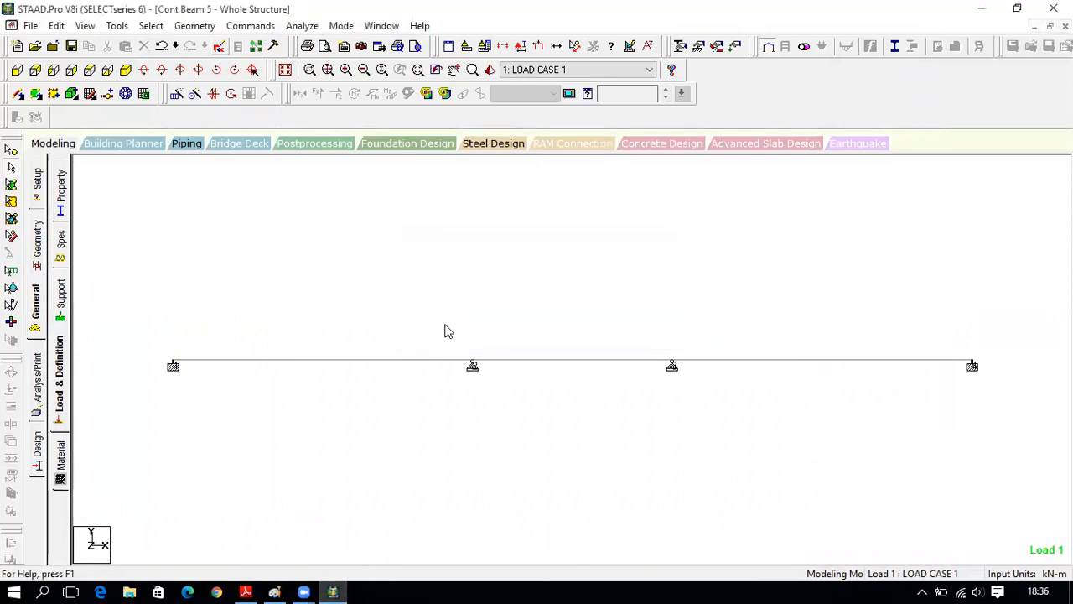
{"action": "left_click", "coordinate": [220, 47]}
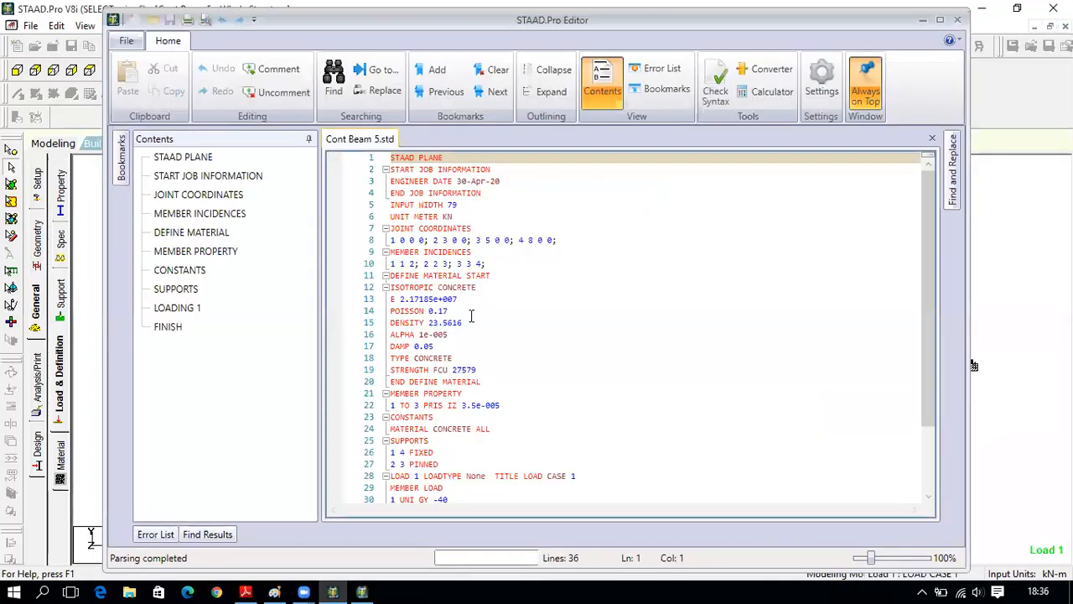
Edit the concrete's E value in the material definition to 2e+007
{"action": "left_click", "coordinate": [434, 299]}
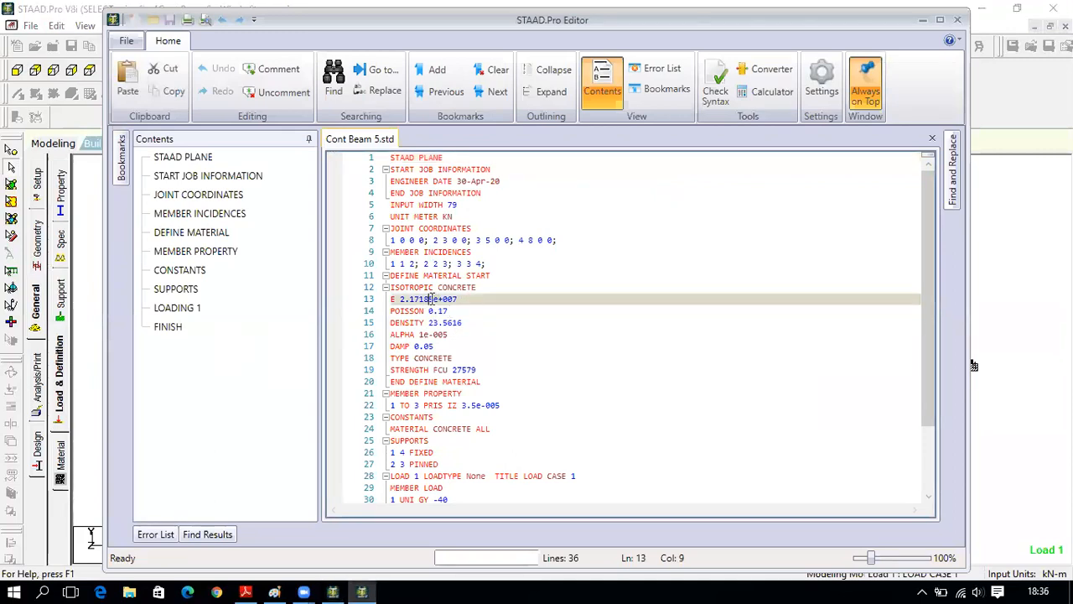
{"action": "type", "text": "e"}
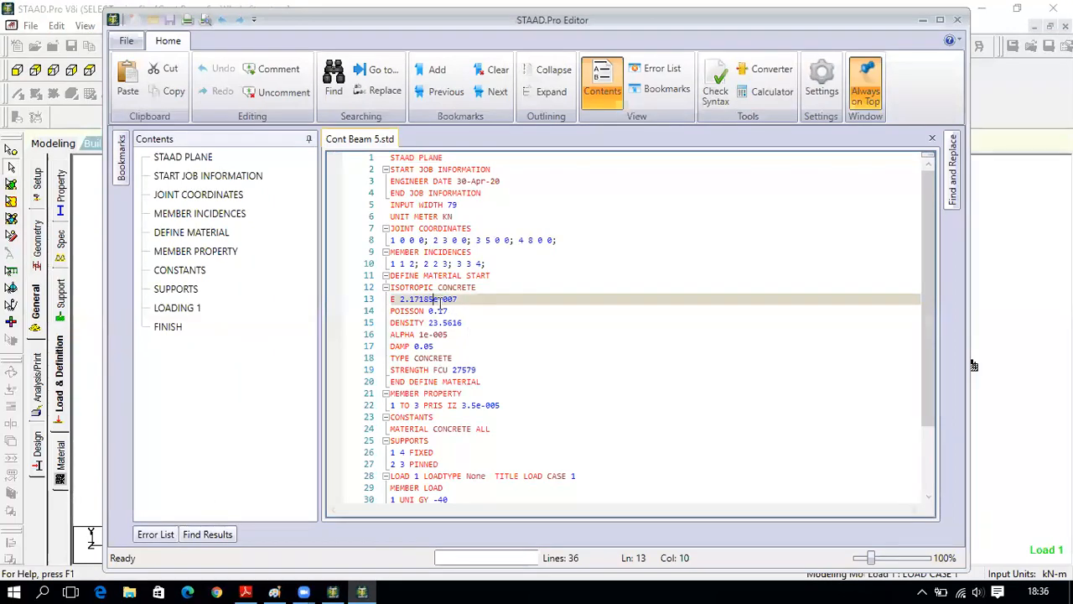
{"action": "mouse_move", "coordinate": [362, 592]}
{"action": "key", "text": "BackSpace"}
{"action": "key", "text": "BackSpace"}
{"action": "key", "text": "BackSpace"}
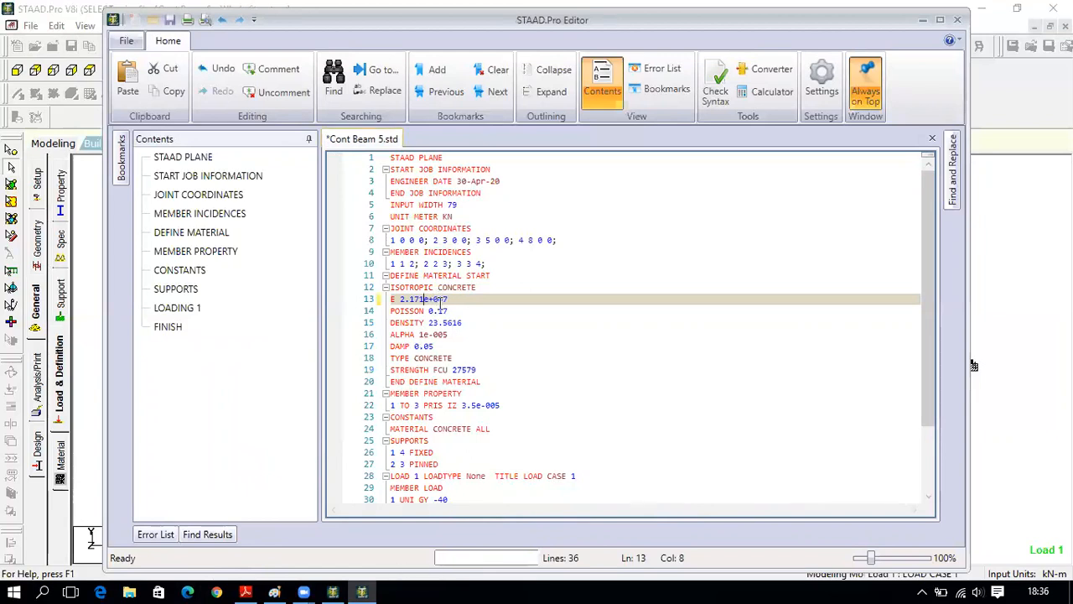
{"action": "key", "text": "BackSpace"}
{"action": "key", "text": "BackSpace"}
{"action": "key", "text": "BackSpace"}
{"action": "left_click", "coordinate": [440, 302]}
Bring up Problem 323 in Adobe Reader, minimize the editor and start an on-screen text note reading "E= 200kN/mm^2="
{"action": "left_click", "coordinate": [253, 587]}
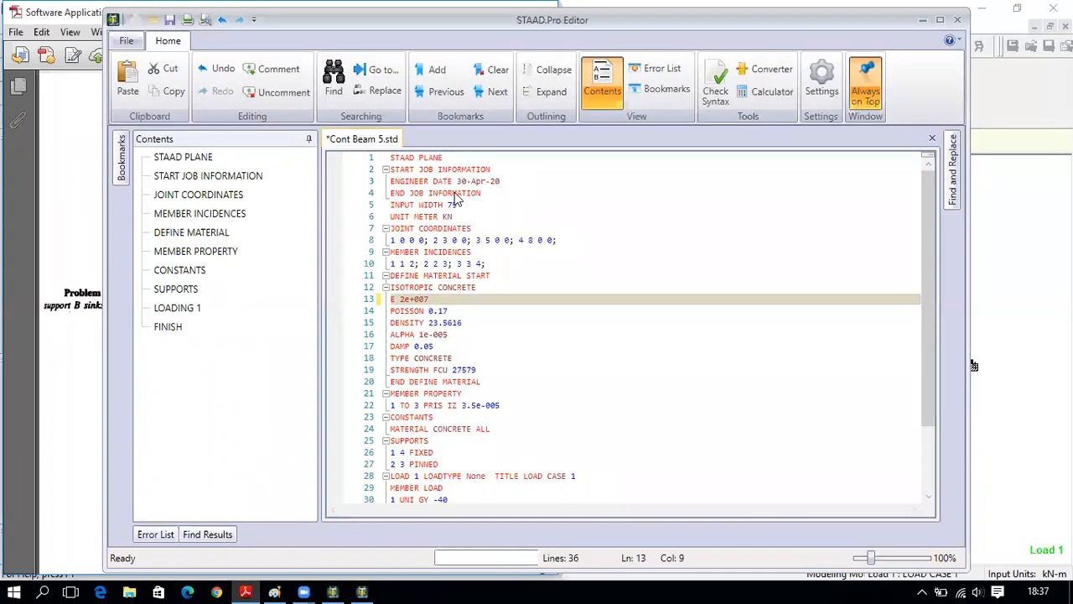
{"action": "left_click", "coordinate": [923, 20]}
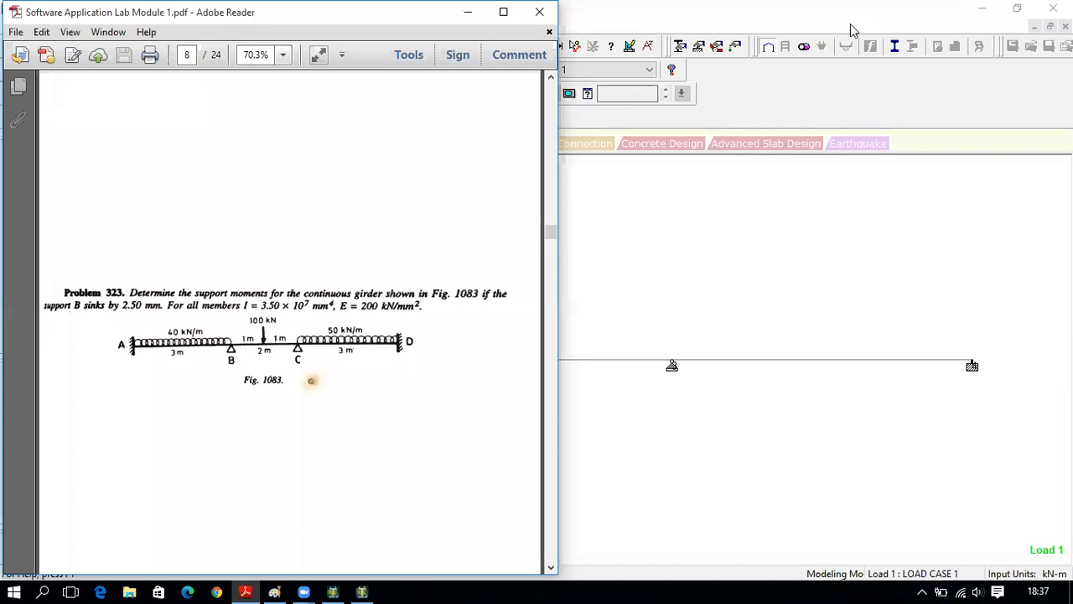
{"action": "left_click", "coordinate": [682, 233]}
{"action": "type", "text": "E= "}
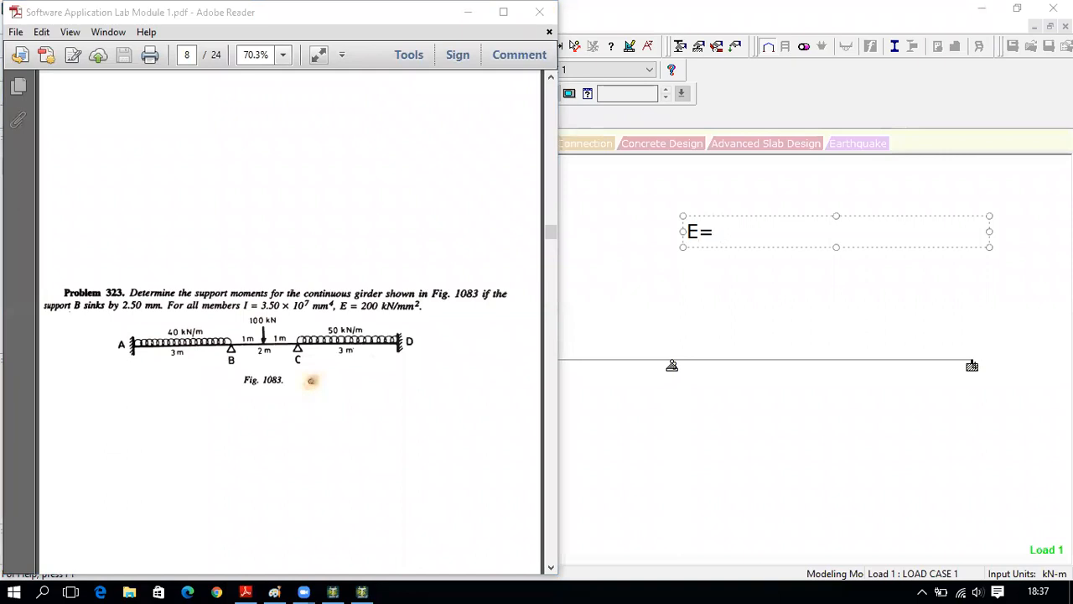
{"action": "type", "text": "200"}
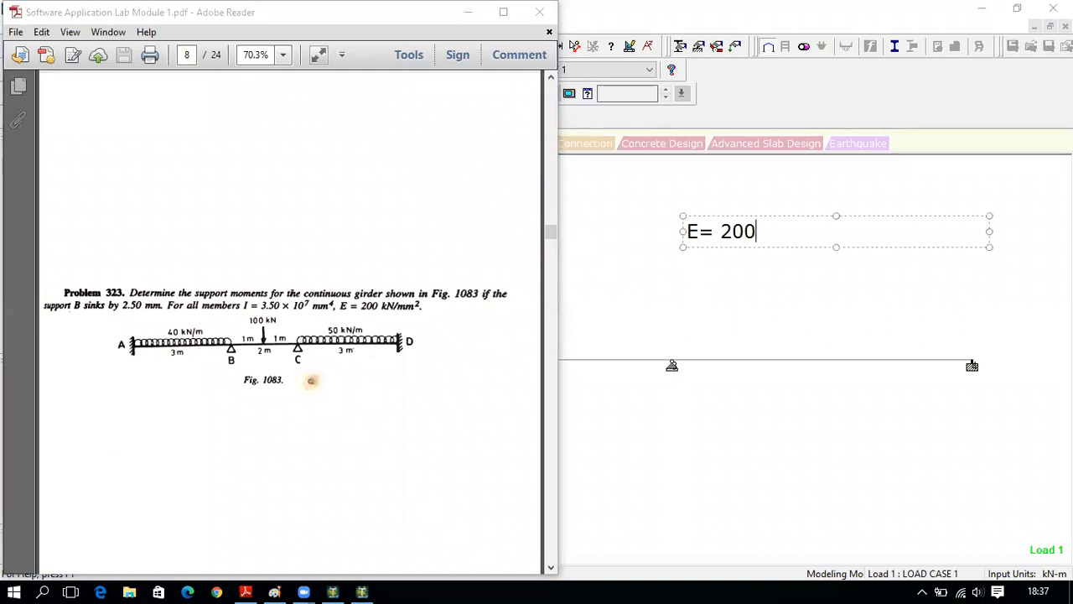
{"action": "type", "text": "kN/mm"}
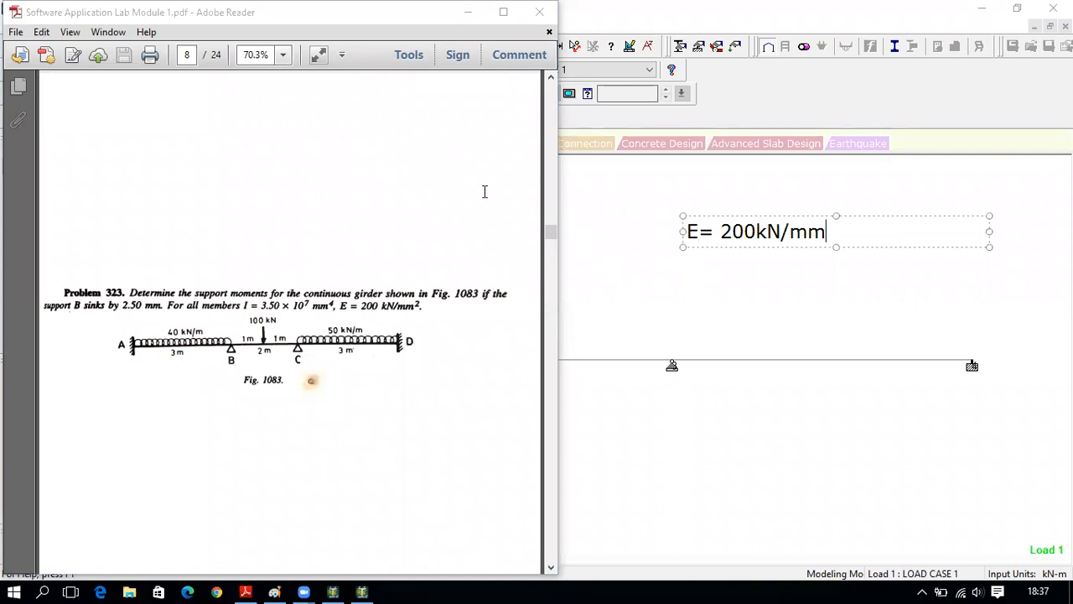
{"action": "type", "text": "^2="}
Continue the note with the conversion "200kN/(10^-3)^2" and widen its text box so it fits on one line
{"action": "type", "text": "200"}
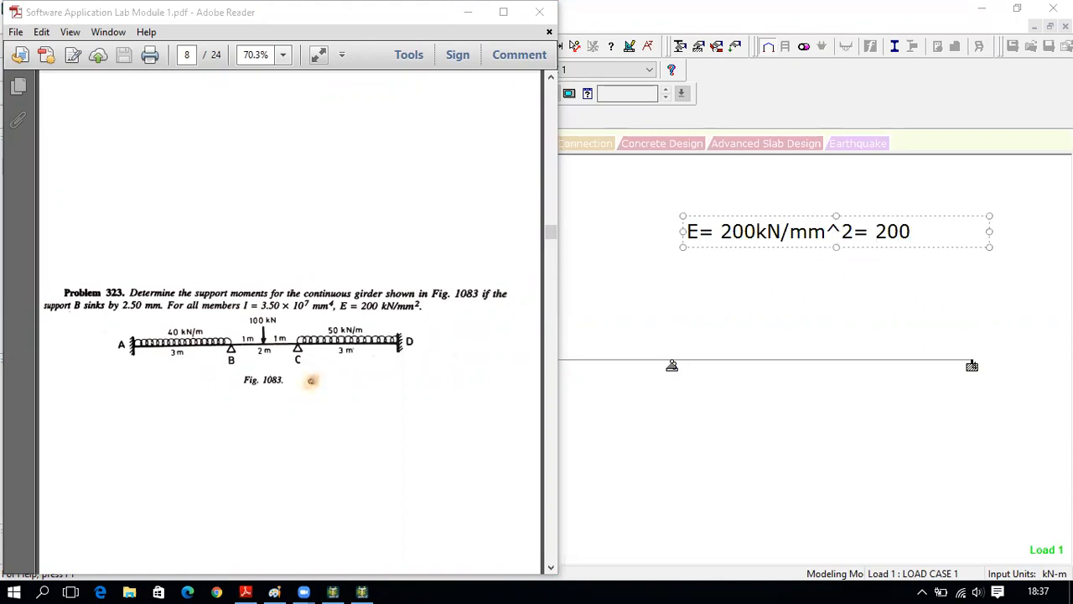
{"action": "type", "text": "kN/(106"}
{"action": "key", "text": "BackSpace"}
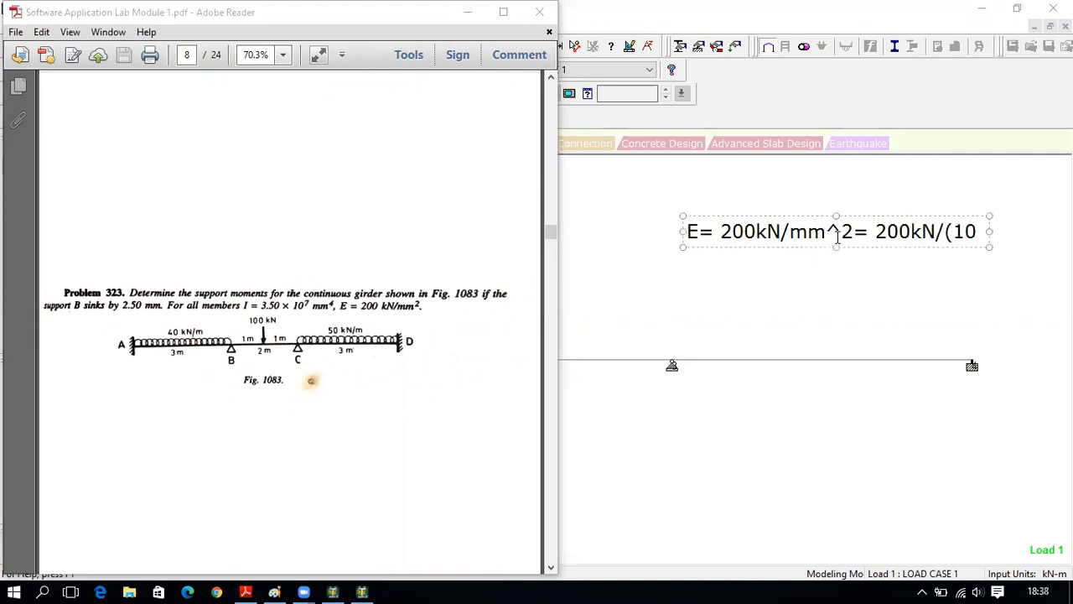
{"action": "type", "text": "^-3"}
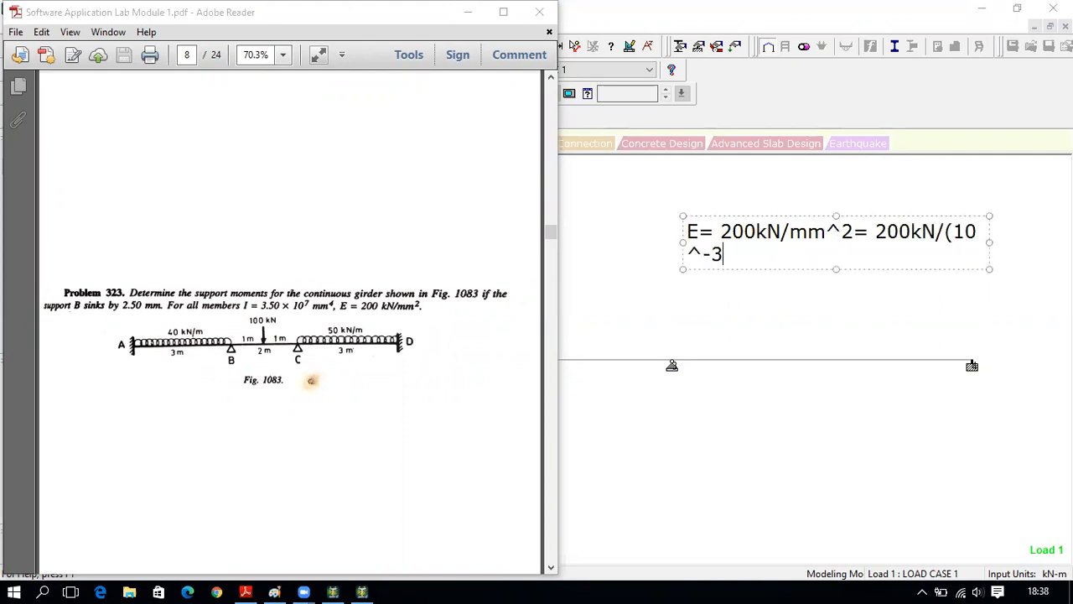
{"action": "type", "text": ")^2"}
{"action": "left_click_drag", "start_coordinate": [684, 243], "coordinate": [605, 246]}
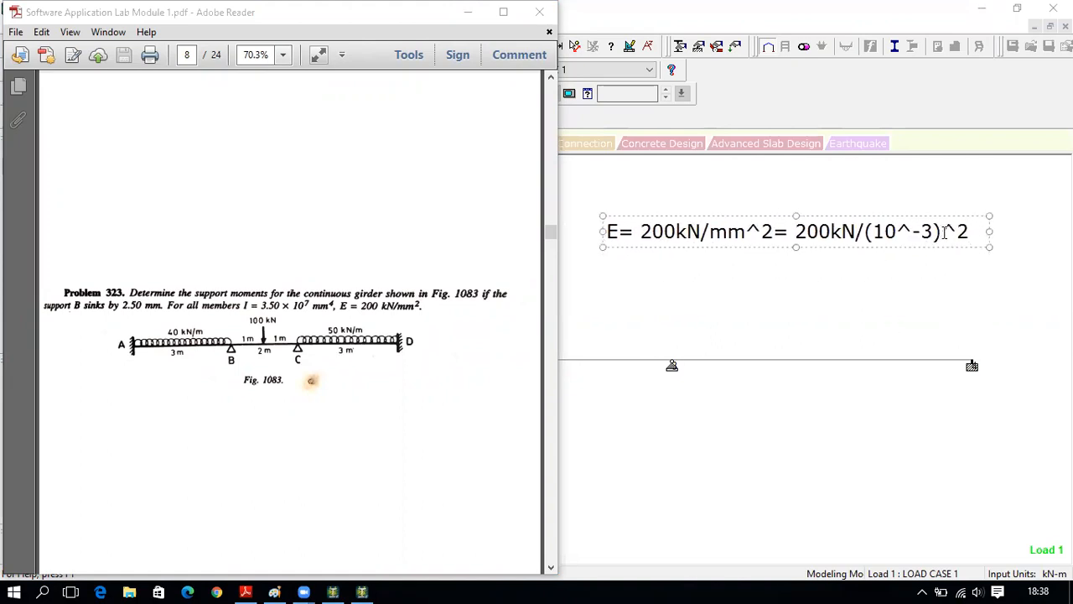
Remove "kN" before the division in the note, append "kN/m^2" after (10^-3)^2 and widen the text box
{"action": "left_click", "coordinate": [854, 230]}
{"action": "key", "text": "BackSpace"}
{"action": "key", "text": "BackSpace"}
{"action": "left_click", "coordinate": [962, 233]}
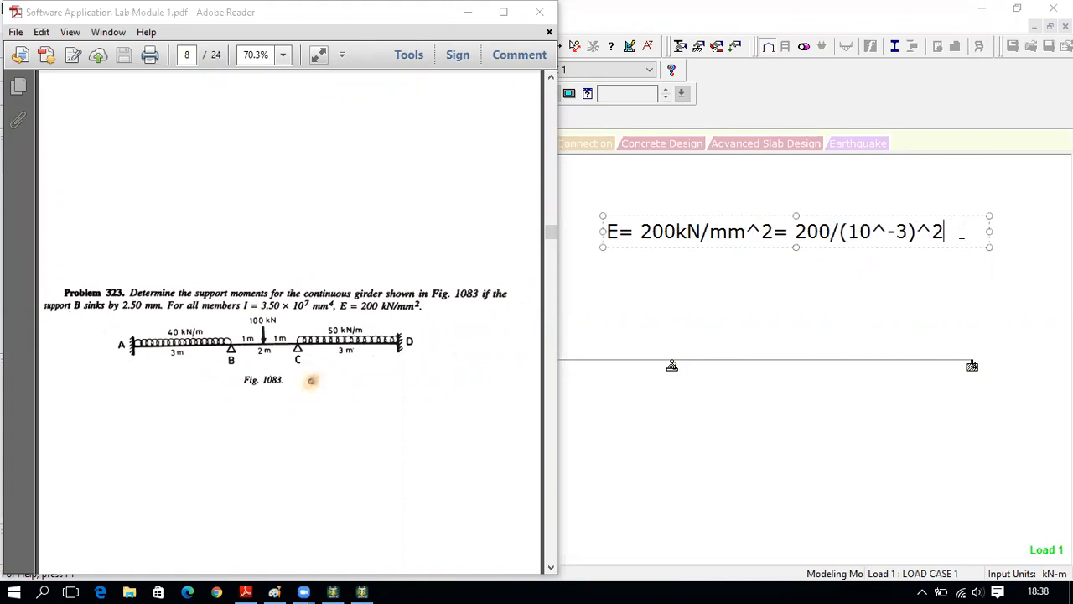
{"action": "type", "text": "kN/m"}
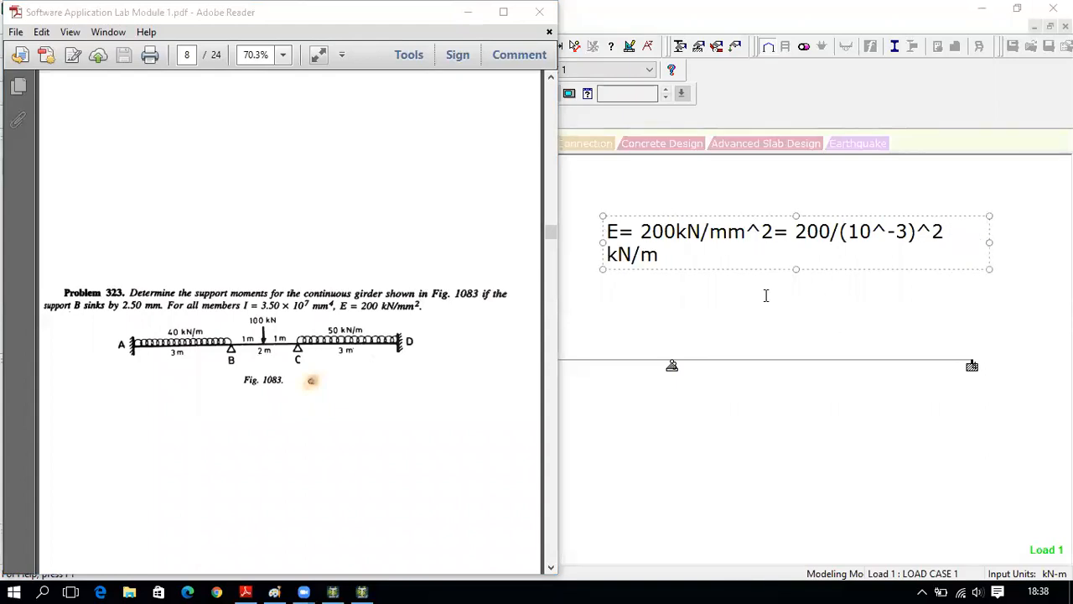
{"action": "type", "text": "^2"}
{"action": "left_click_drag", "start_coordinate": [990, 240], "coordinate": [1053, 240]}
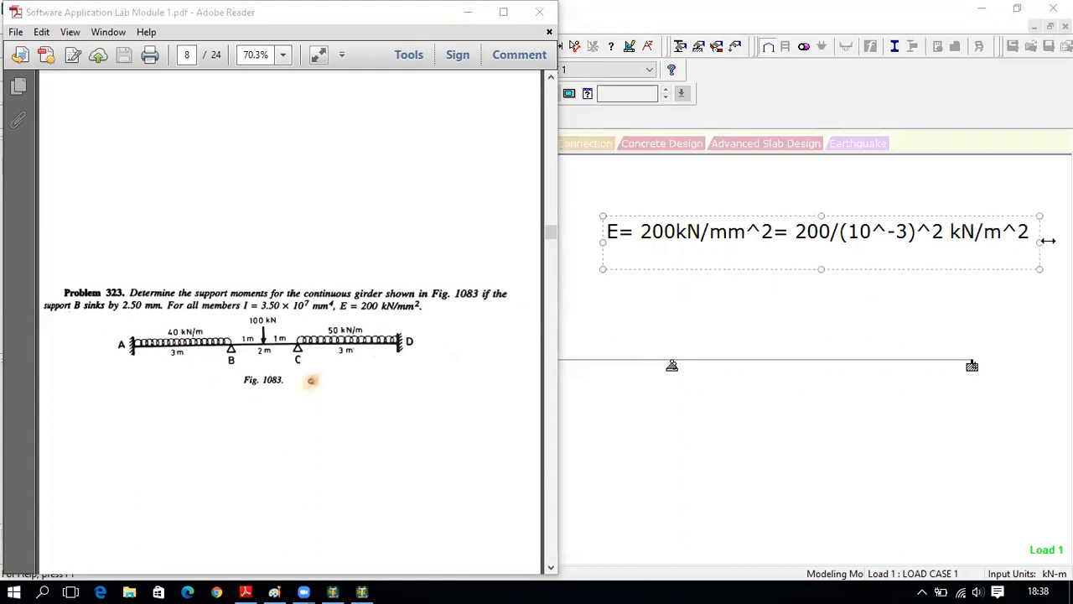
Start an indented second line in the note with "= 200" for the converted E value
{"action": "key", "text": "Return"}
{"action": "key", "text": "Tab"}
{"action": "key", "text": "Tab"}
{"action": "key", "text": "Tab"}
{"action": "type", "text": "= 200"}
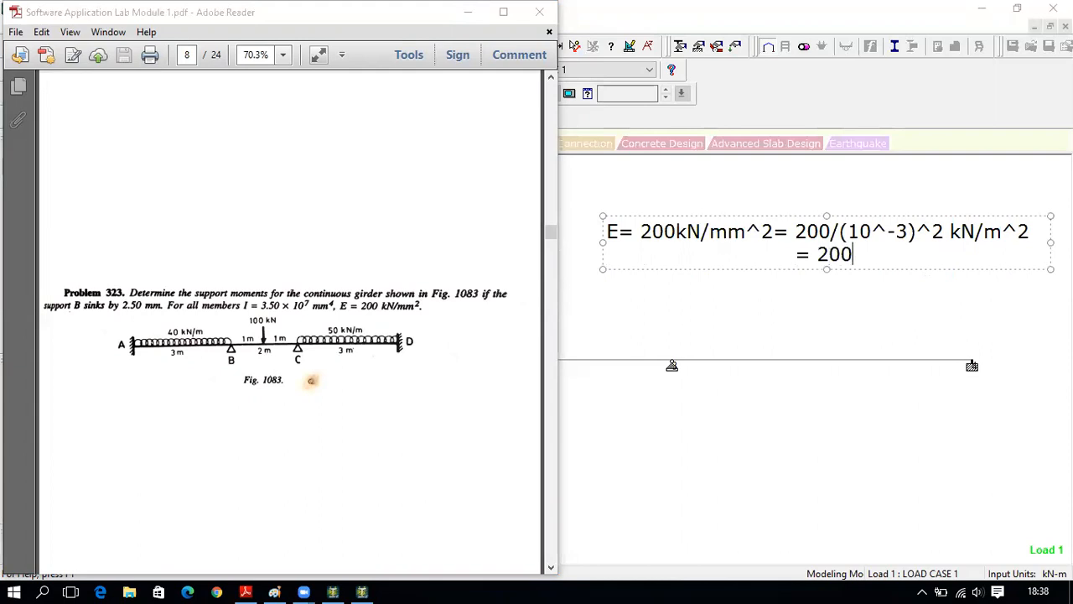